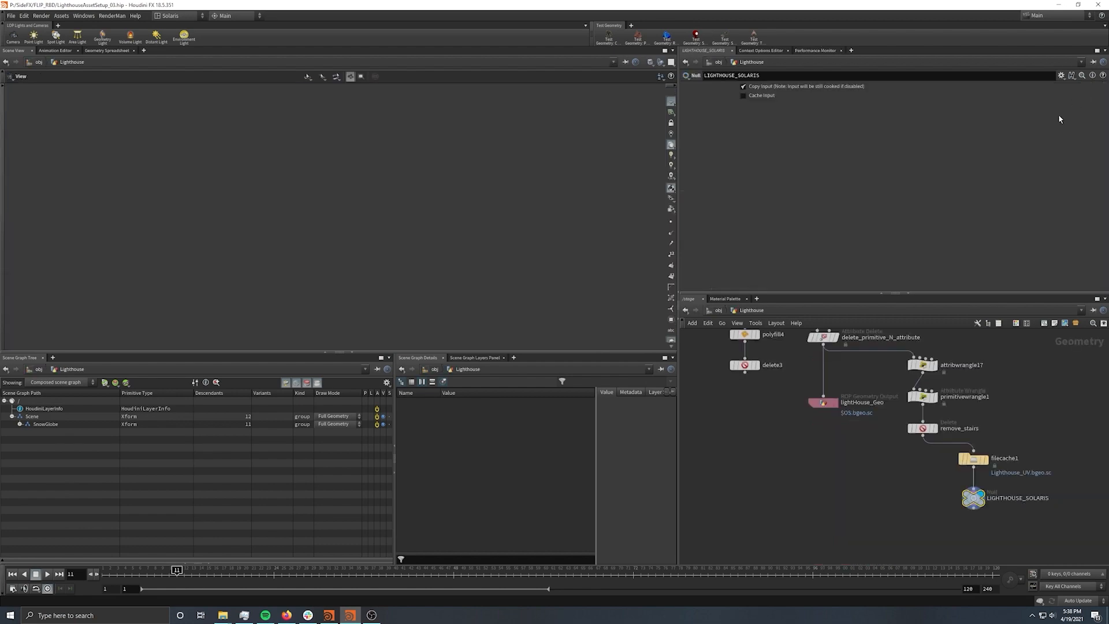
Examine the LighthouseBase, GlobeGlass and GlobeBase objects at the obj level with the viewport in wireframe shading
click(714, 312)
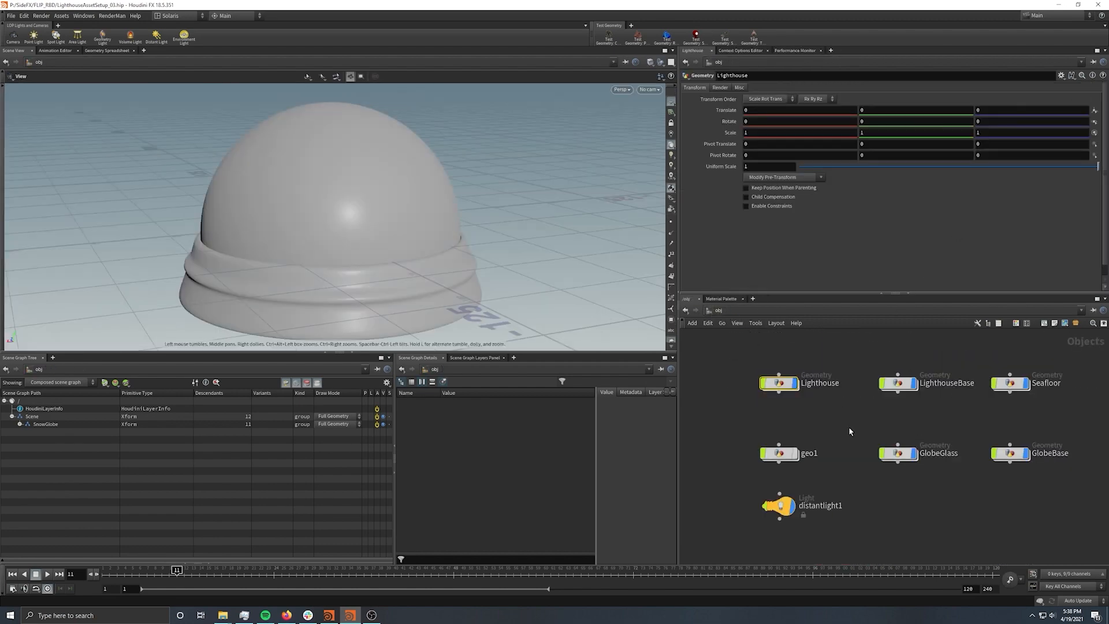
mouse_move(484, 269)
mouse_down()
mouse_move(391, 210)
mouse_move(300, 250)
mouse_move(490, 222)
mouse_move(542, 193)
mouse_move(383, 238)
mouse_move(255, 227)
mouse_move(185, 206)
mouse_move(389, 225)
mouse_move(336, 198)
mouse_up()
key(w)
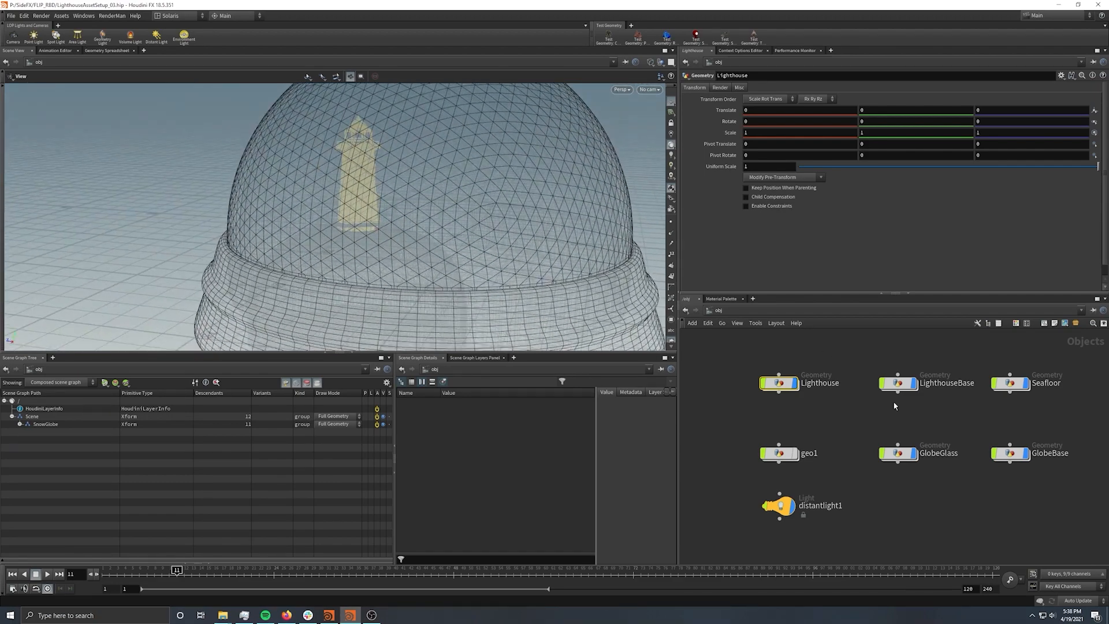
click(897, 383)
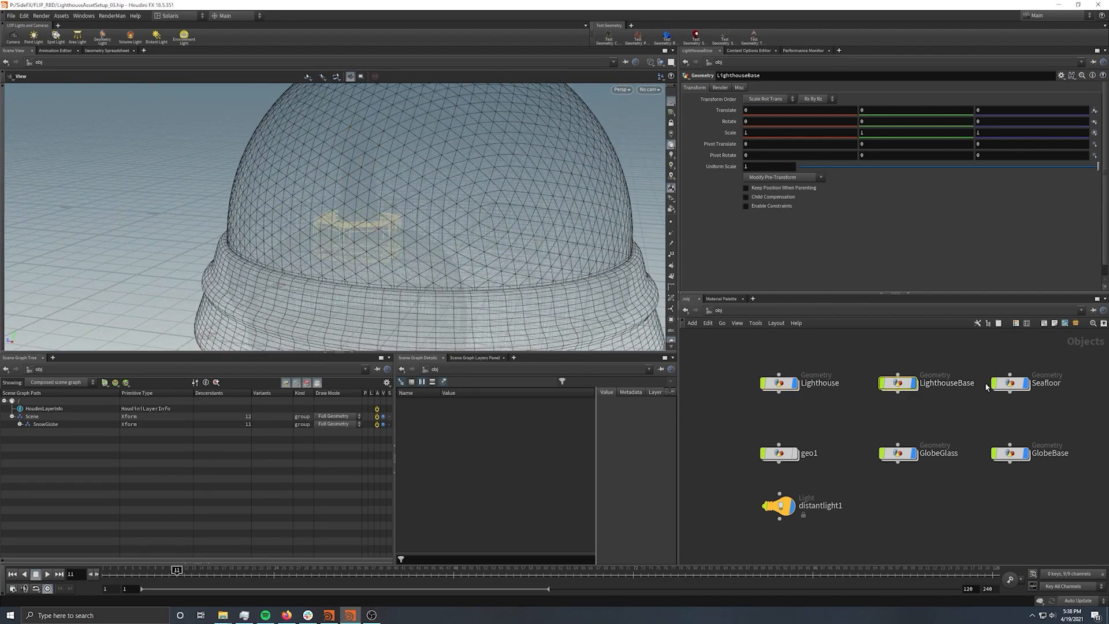
click(897, 454)
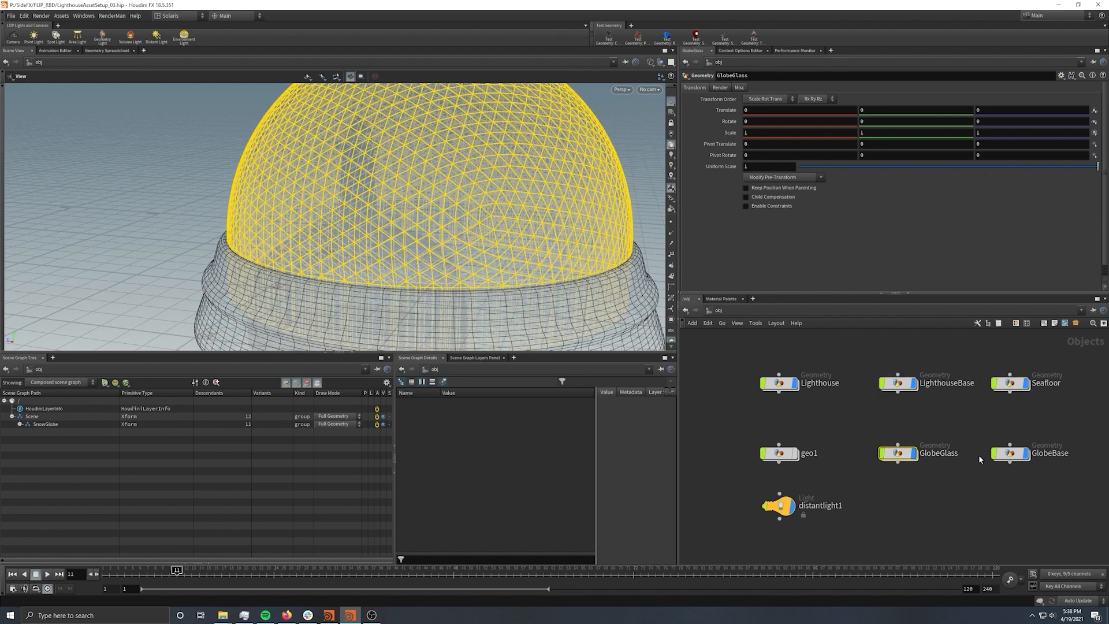
click(1009, 454)
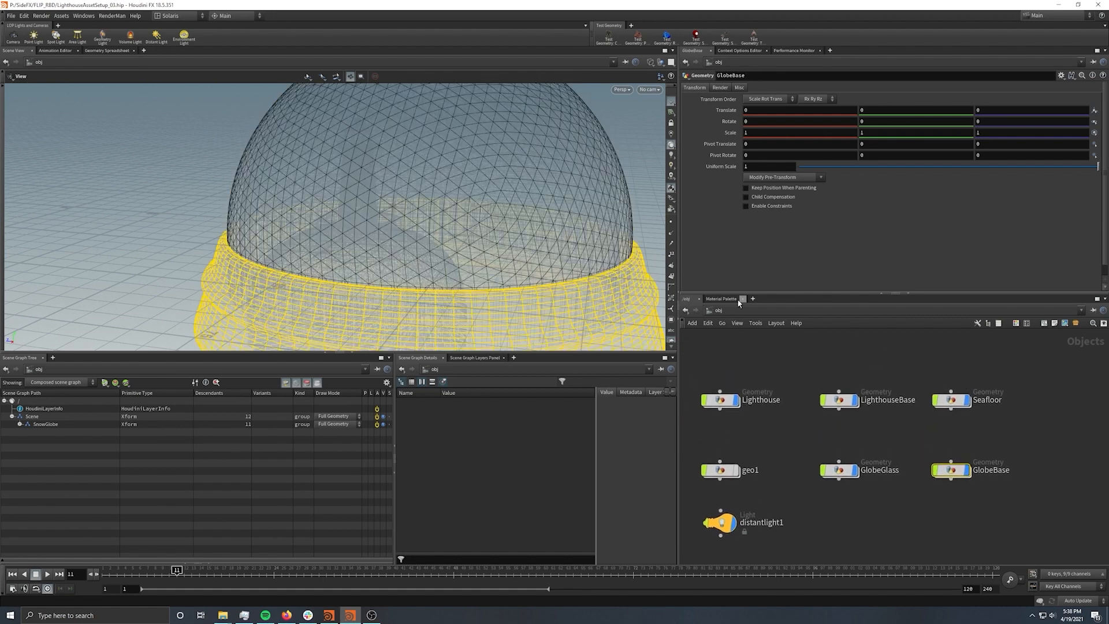
Switch the network from the obj context to the stage context
click(685, 311)
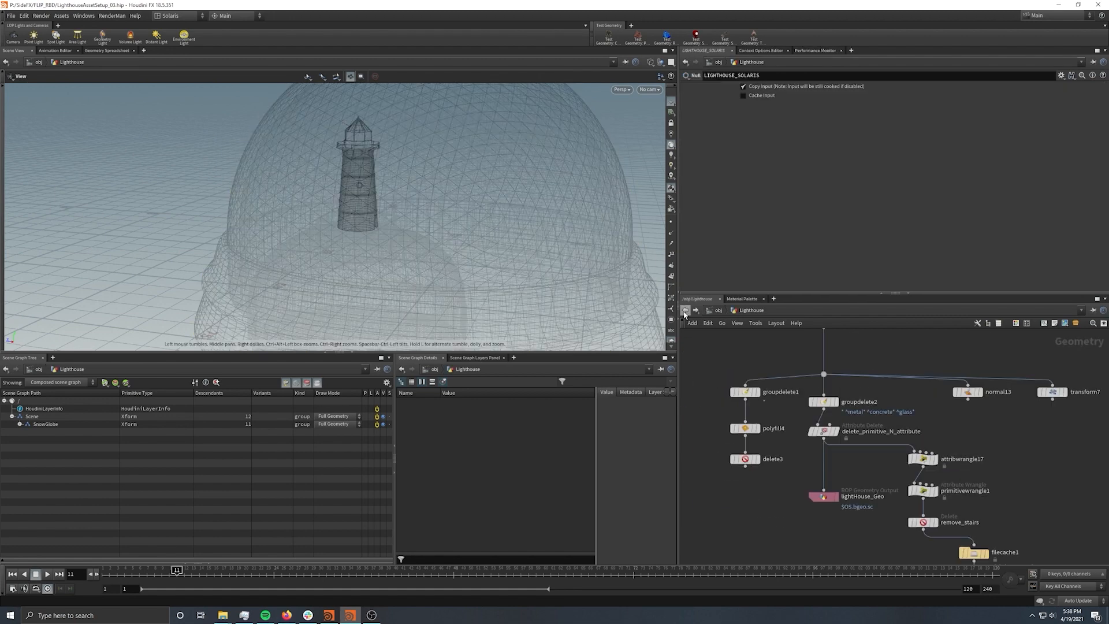
click(717, 311)
click(717, 311)
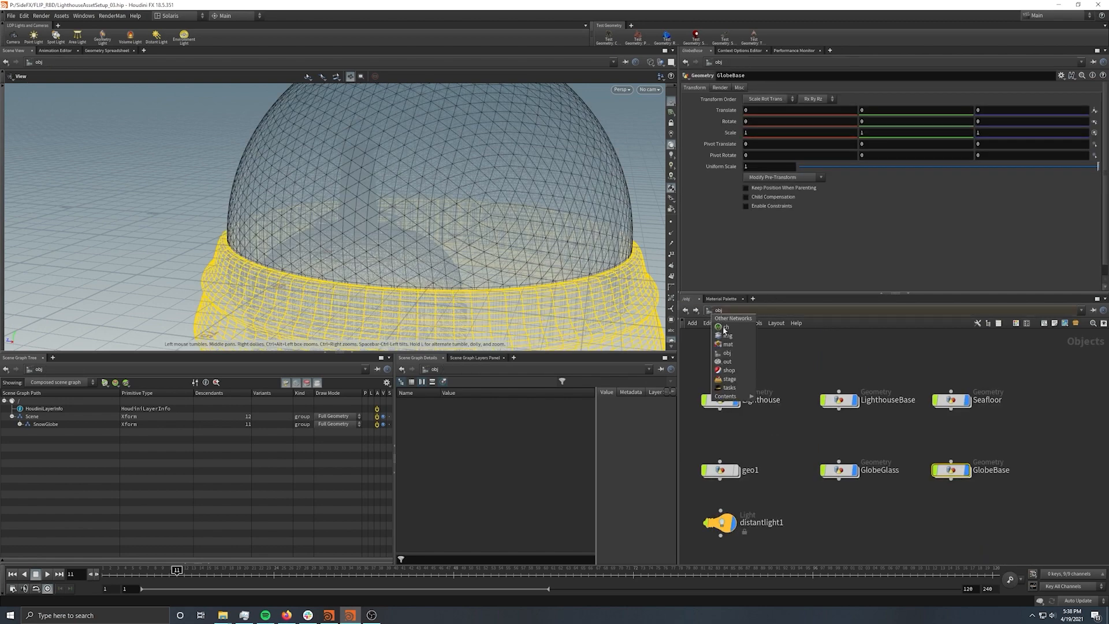
click(731, 379)
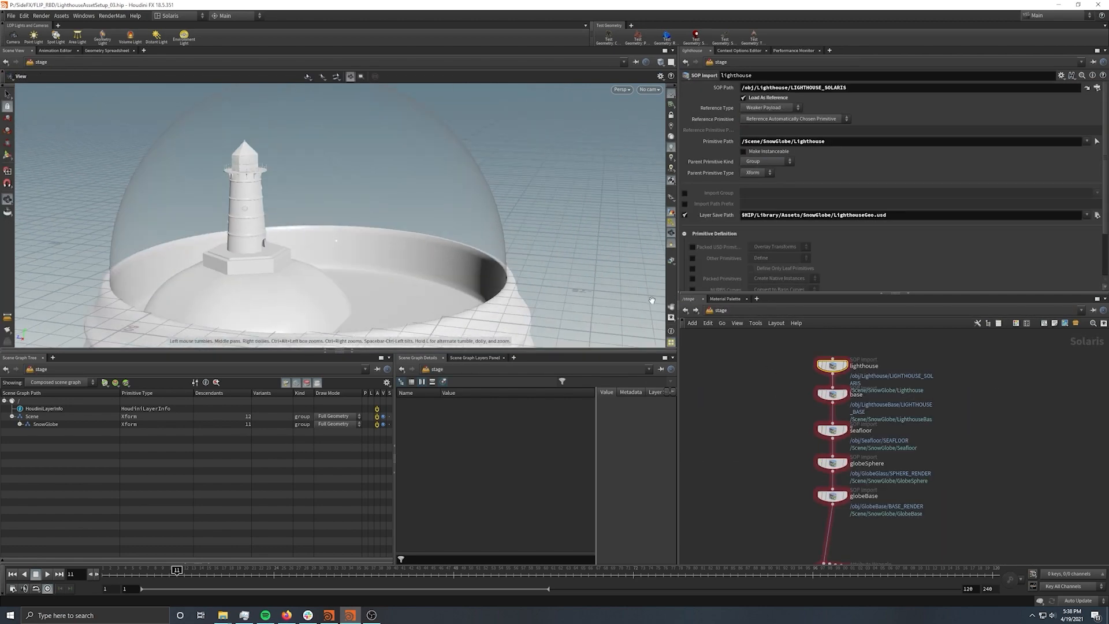
Display the SOP Import nodes one after another, from lighthouse down to globeBase, to examine what each adds to the stage
scroll(374, 232, down, 5)
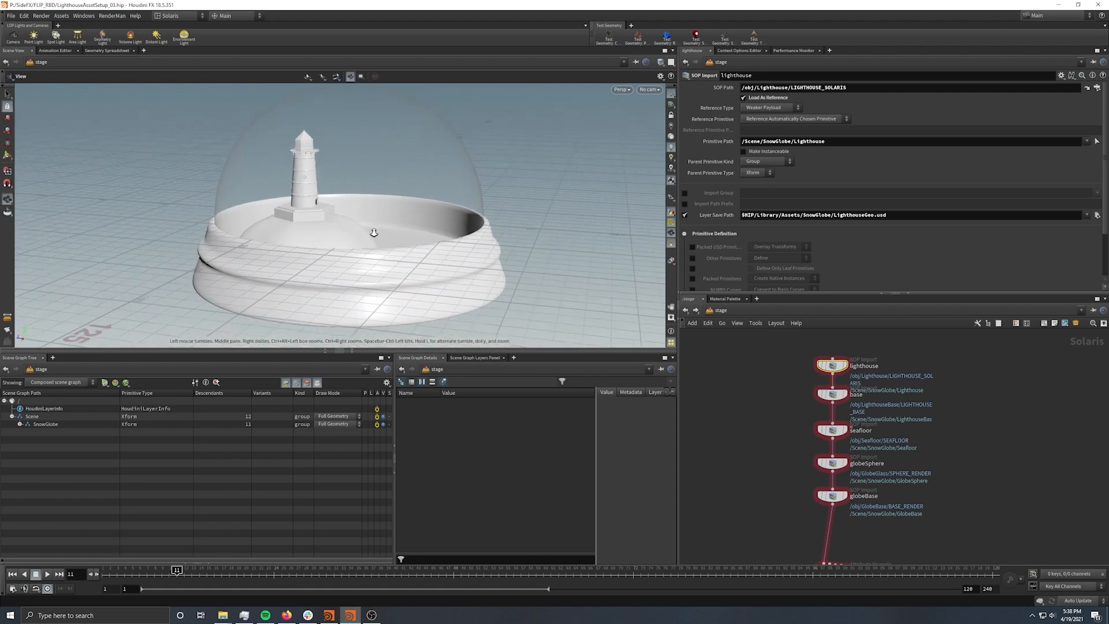
scroll(374, 233, down, 3)
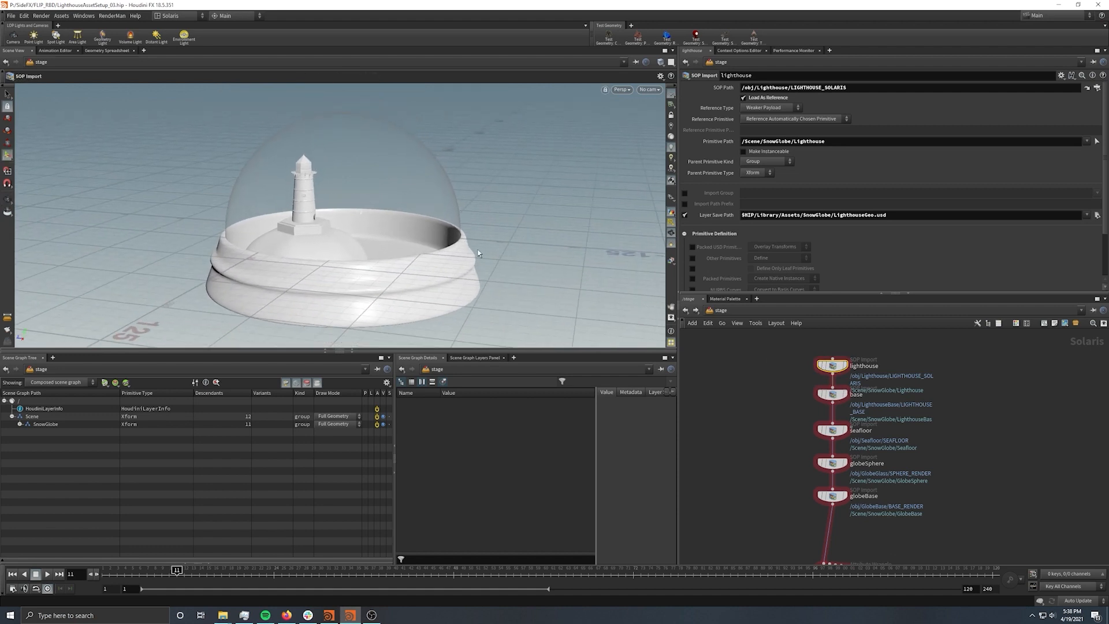
click(843, 366)
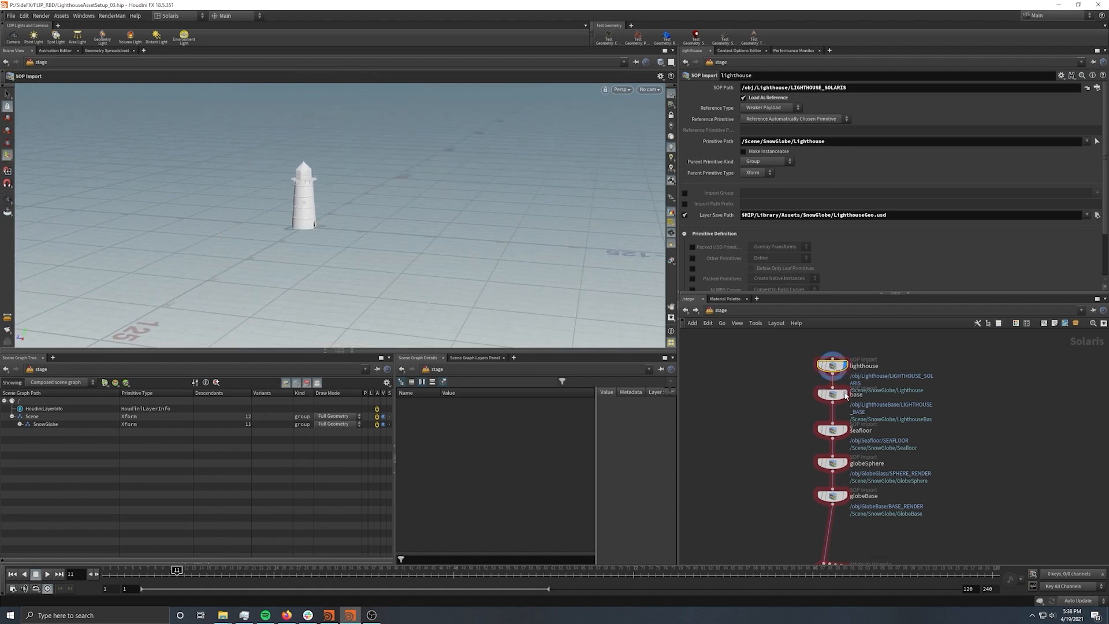
click(845, 395)
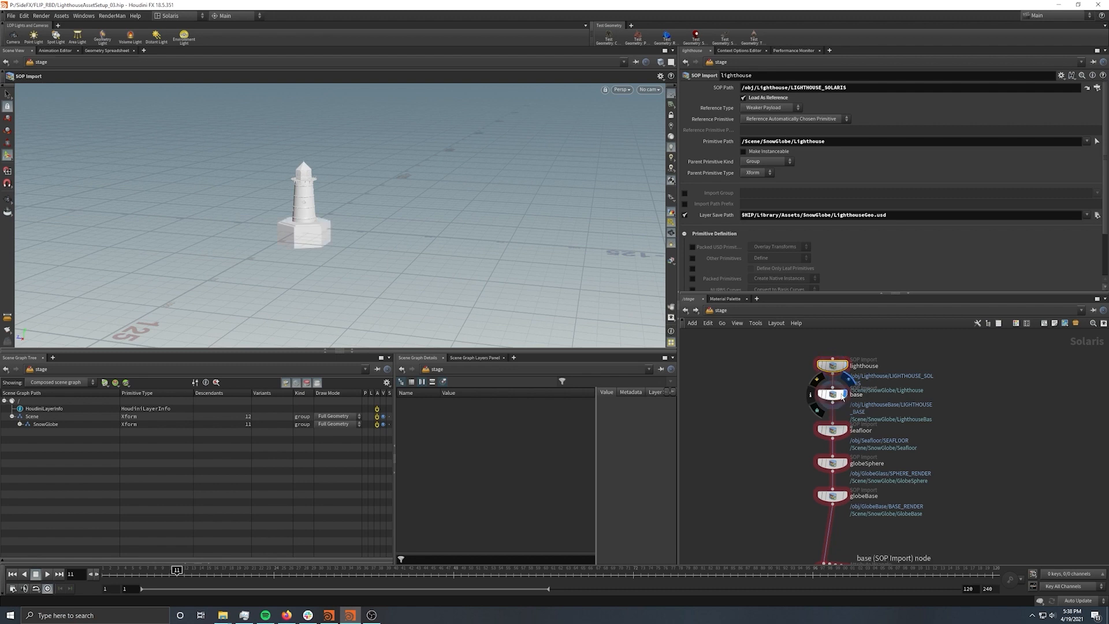
click(835, 464)
click(835, 497)
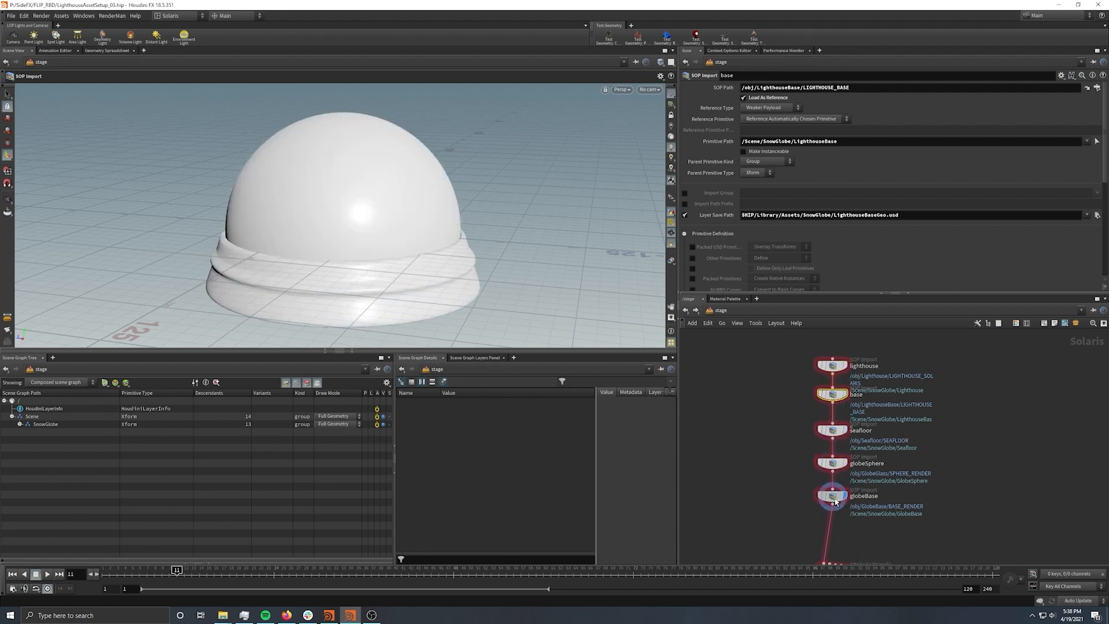
click(835, 497)
Review the primitive path and layer save path of the globeBase SOP Import
scroll(931, 417, down, 3)
middle_drag(769, 399, 752, 455)
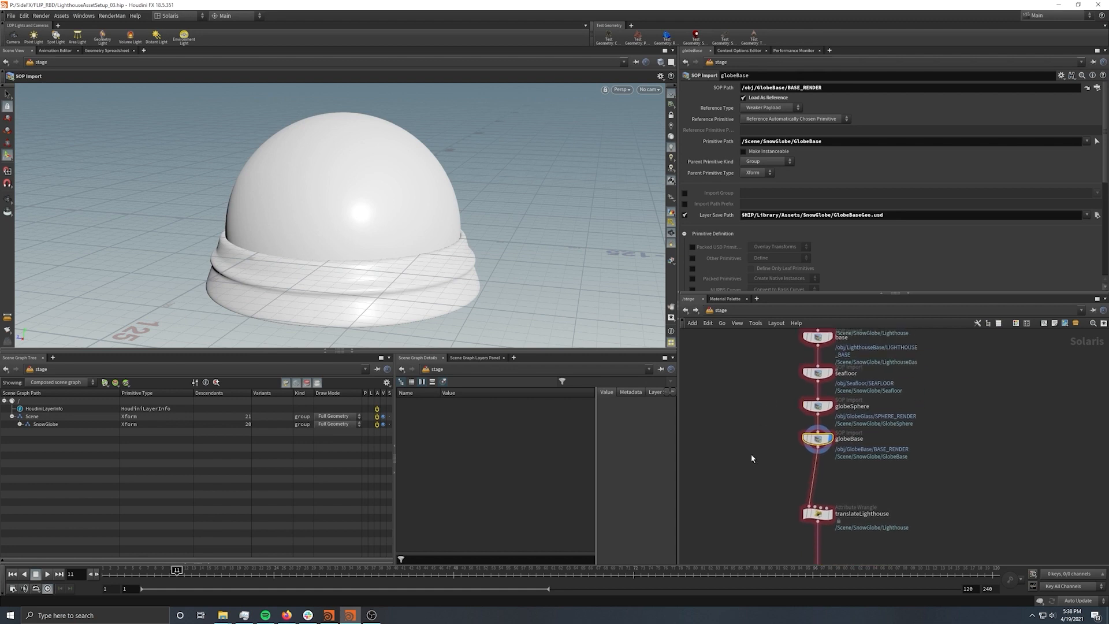
click(847, 140)
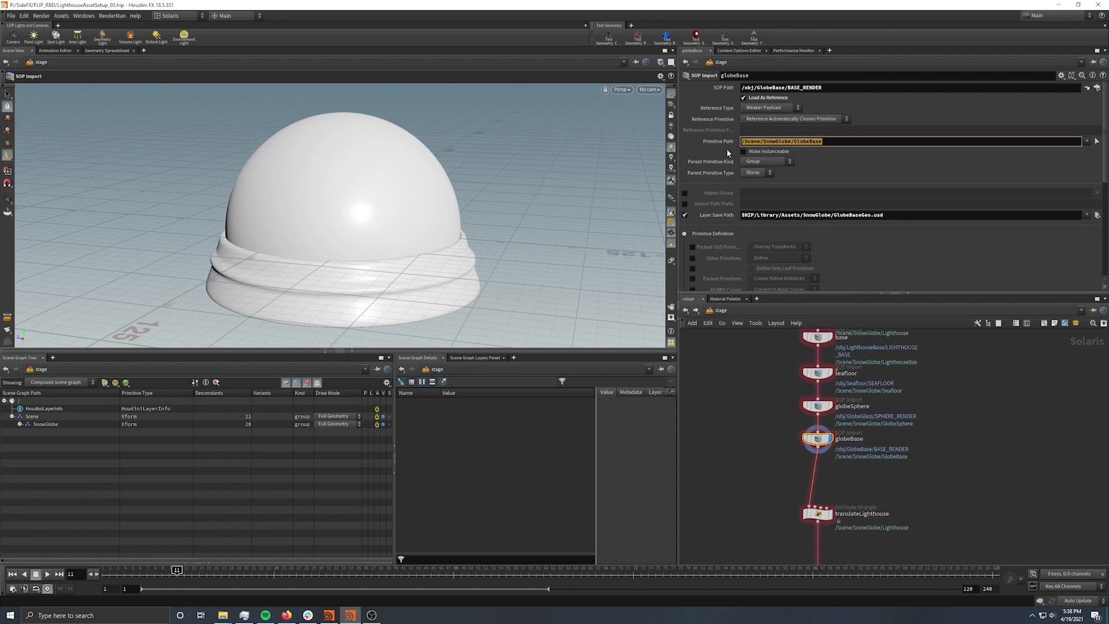
click(915, 220)
click(775, 453)
scroll(760, 483, up, 3)
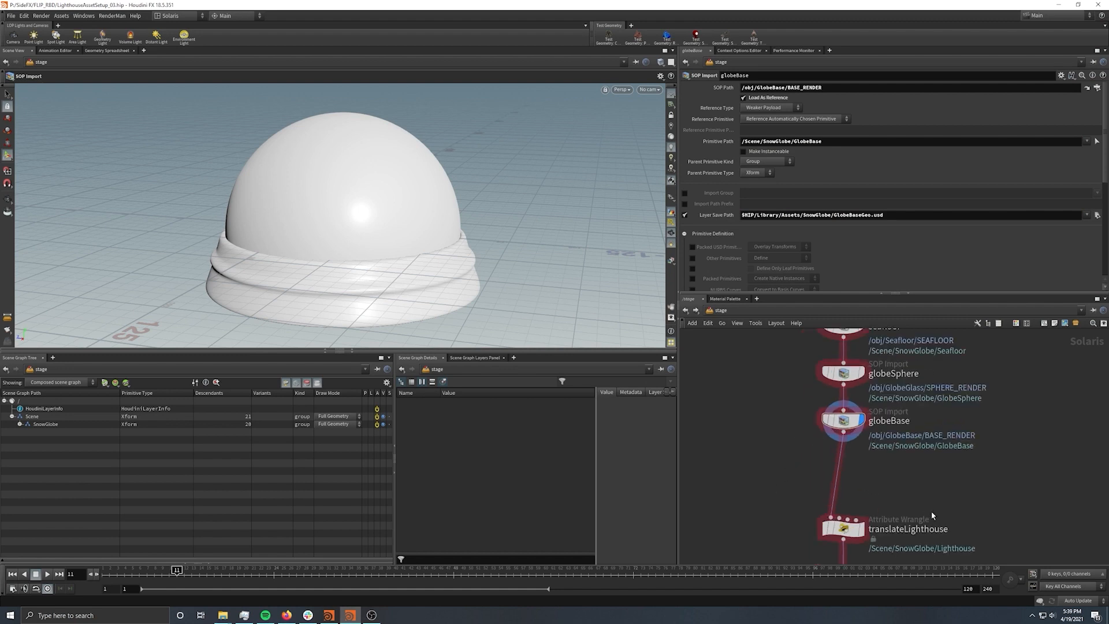
Display the translateLighthouse wrangle and examine up close where the lighthouse meets its base
middle_drag(926, 516, 897, 430)
click(834, 444)
click(817, 445)
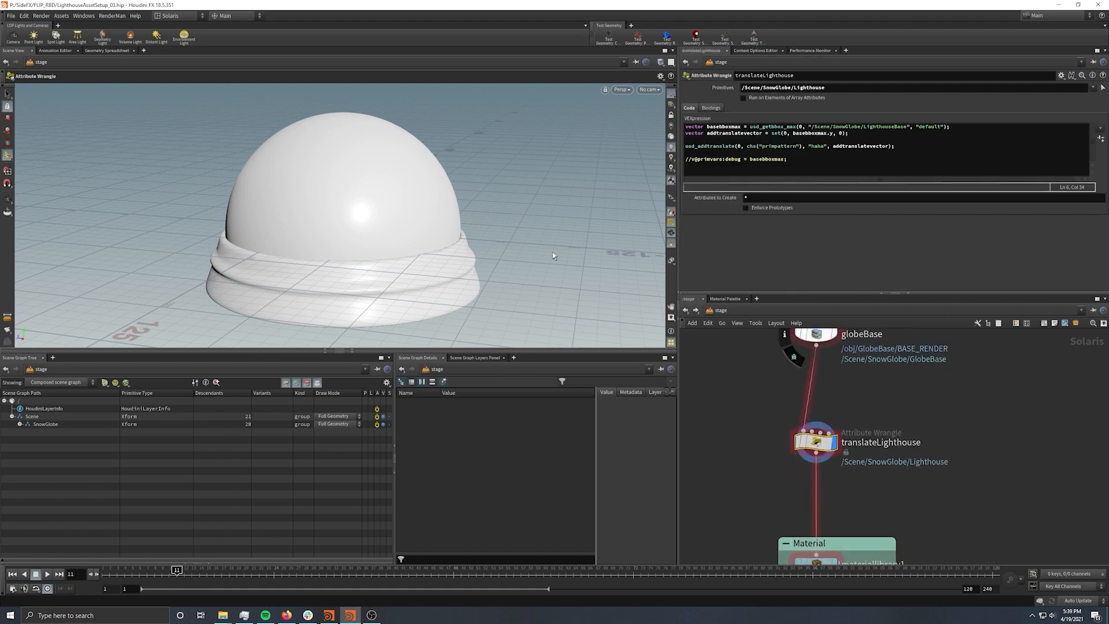
key(Escape)
scroll(418, 213, up, 3)
scroll(418, 212, up, 10)
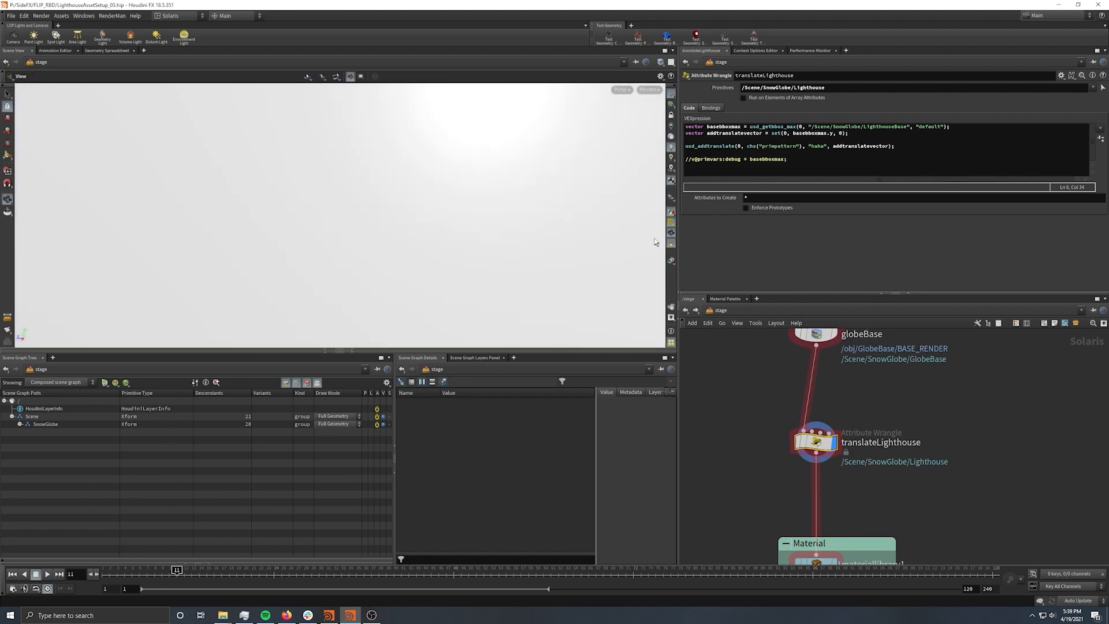
drag(362, 223, 300, 183)
middle_drag(300, 183, 342, 179)
scroll(384, 181, up, 2)
key(Return)
Display the lighthouse and globeBase imports to examine the tower's placement on its base before the translateLighthouse wrangle
middle_drag(865, 334, 860, 398)
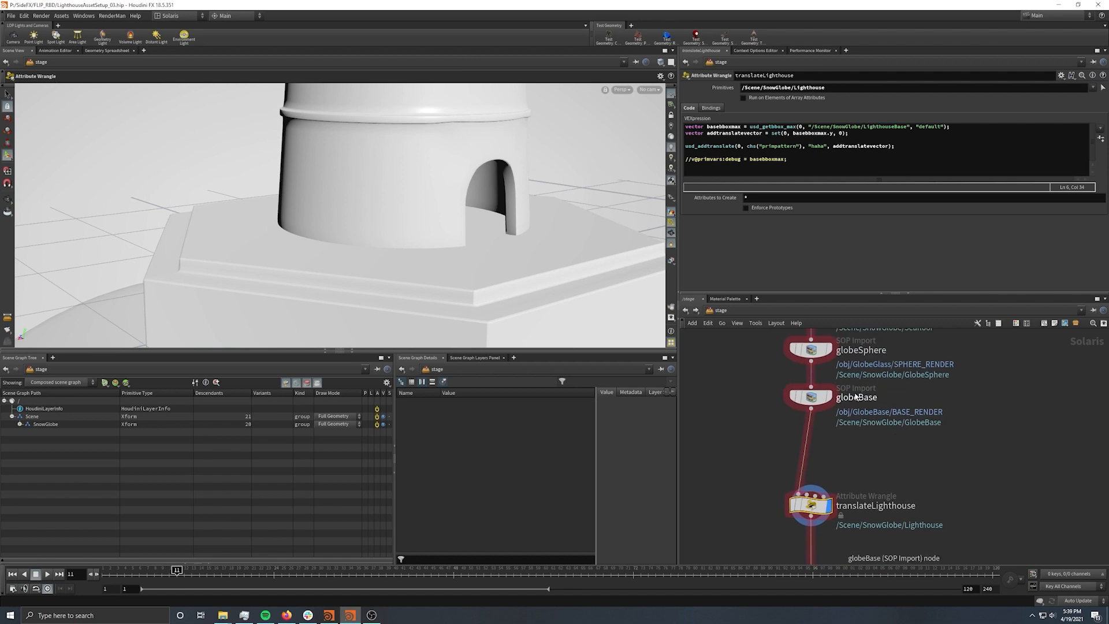
middle_drag(894, 333, 879, 453)
middle_drag(994, 384, 995, 420)
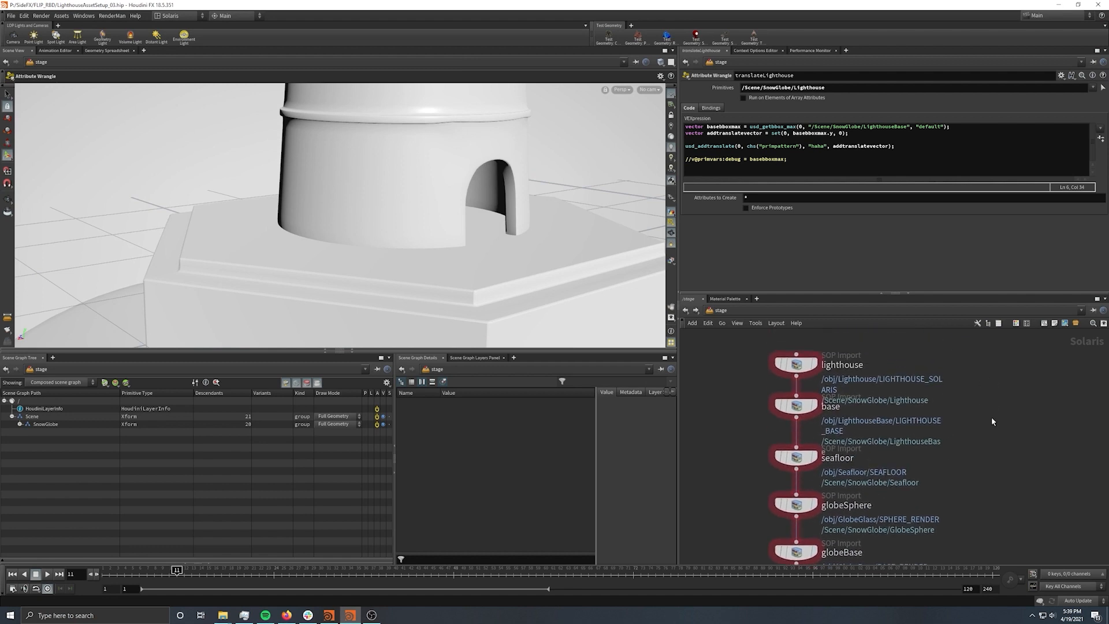
click(814, 364)
click(796, 366)
alt+drag(442, 267, 421, 250)
middle_drag(1012, 491, 1010, 445)
mouse_move(819, 483)
click(815, 458)
click(793, 481)
alt+drag(428, 254, 413, 234)
middle_drag(987, 501, 988, 437)
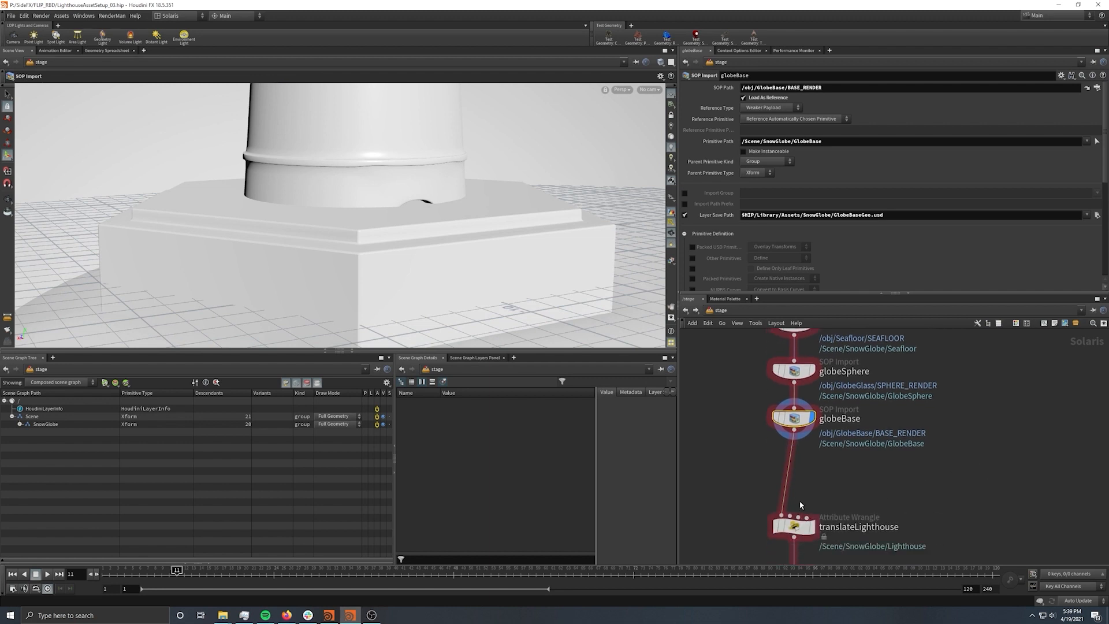
Display the translateLighthouse wrangle again to compare the lighthouse's position with the untranslated version
scroll(801, 504, down, 5)
middle_drag(889, 493, 869, 446)
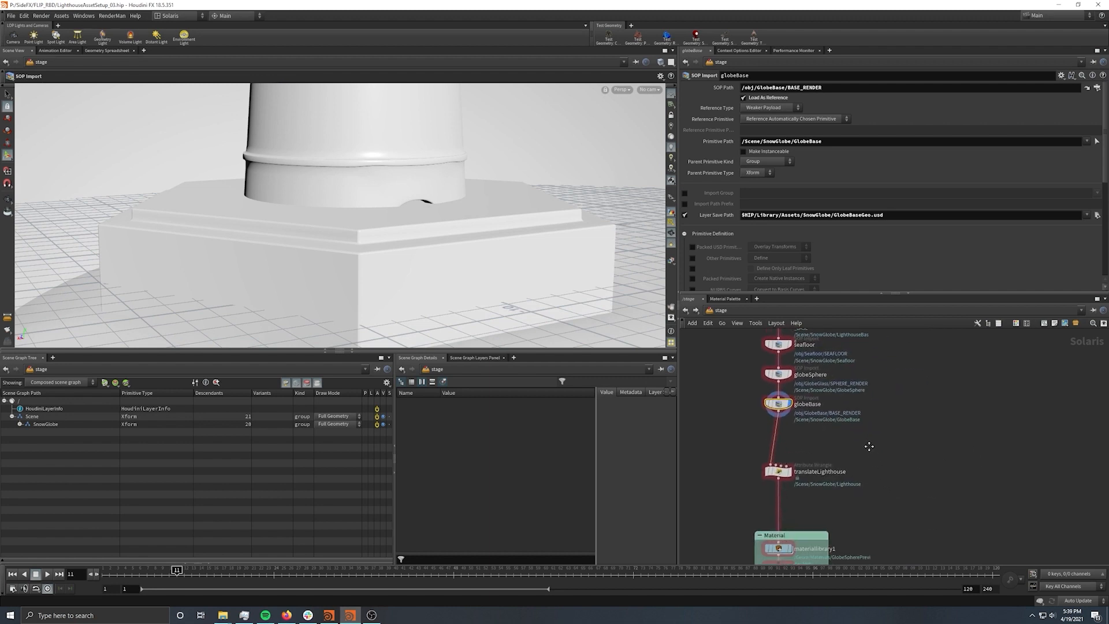
scroll(776, 443, up, 4)
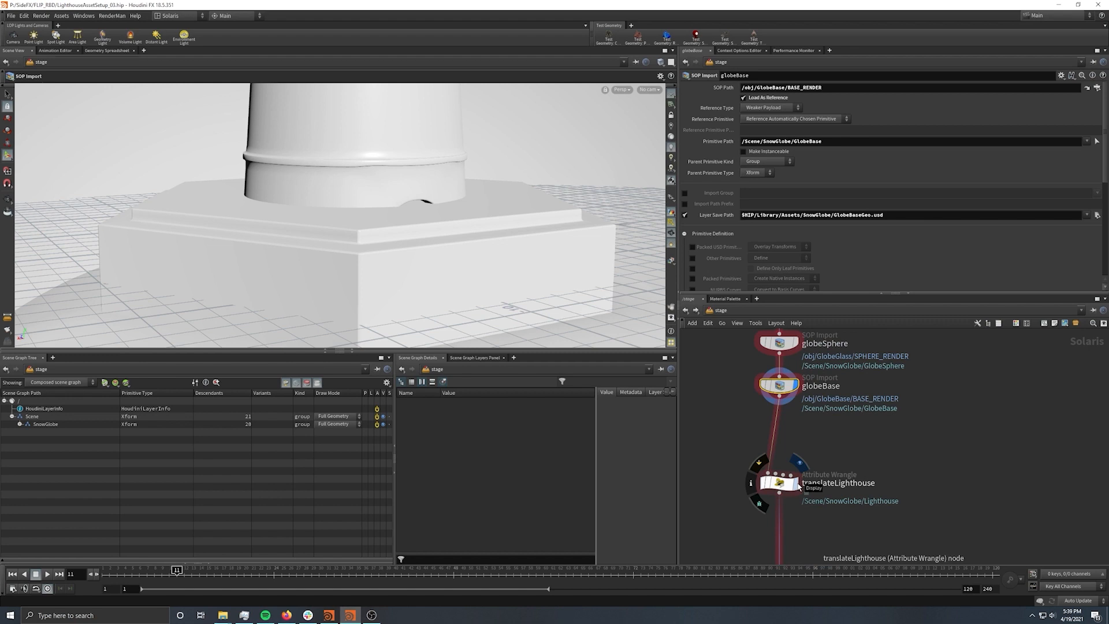
mouse_move(796, 484)
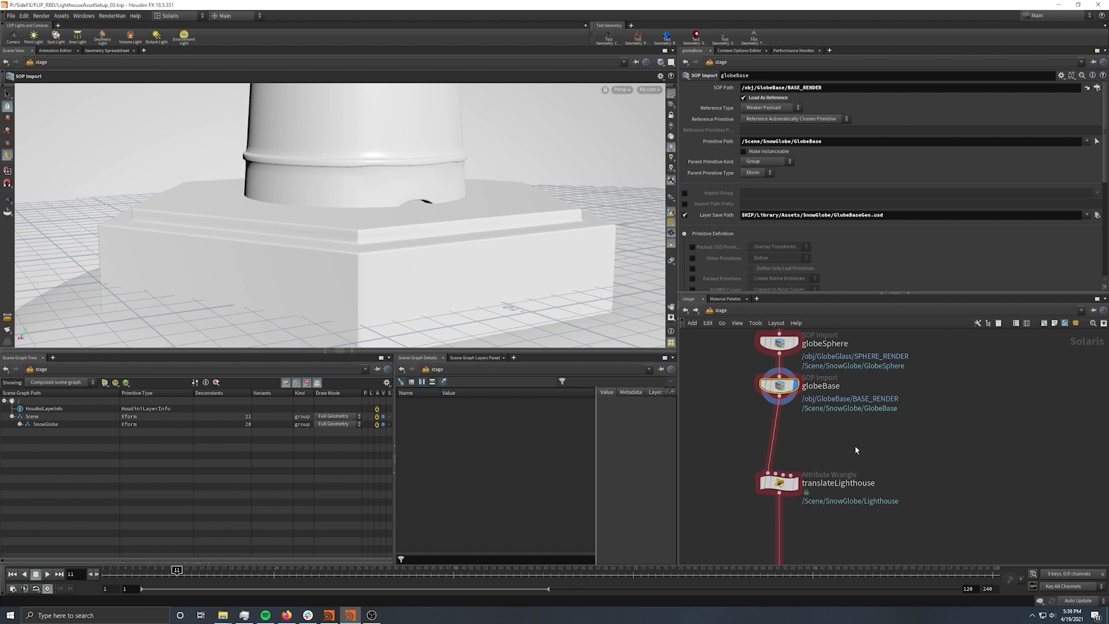
click(801, 484)
alt+drag(481, 213, 431, 217)
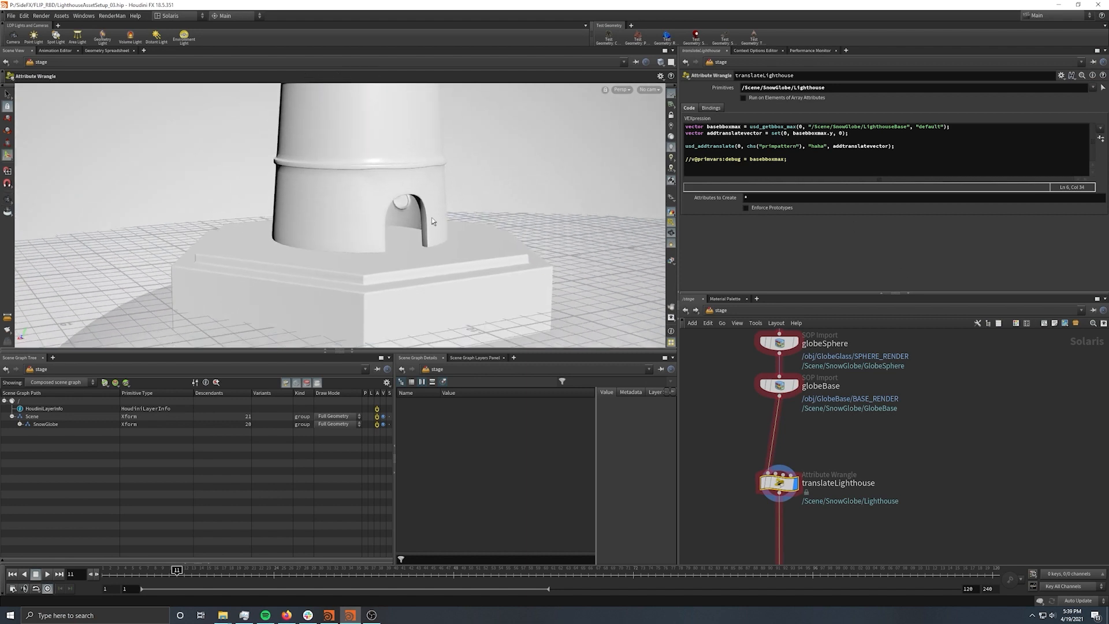
Review the wrangle's VEX code: the base bounding-box maximum, the translate vector and the usd_addtranslate call
middle_drag(934, 487, 939, 419)
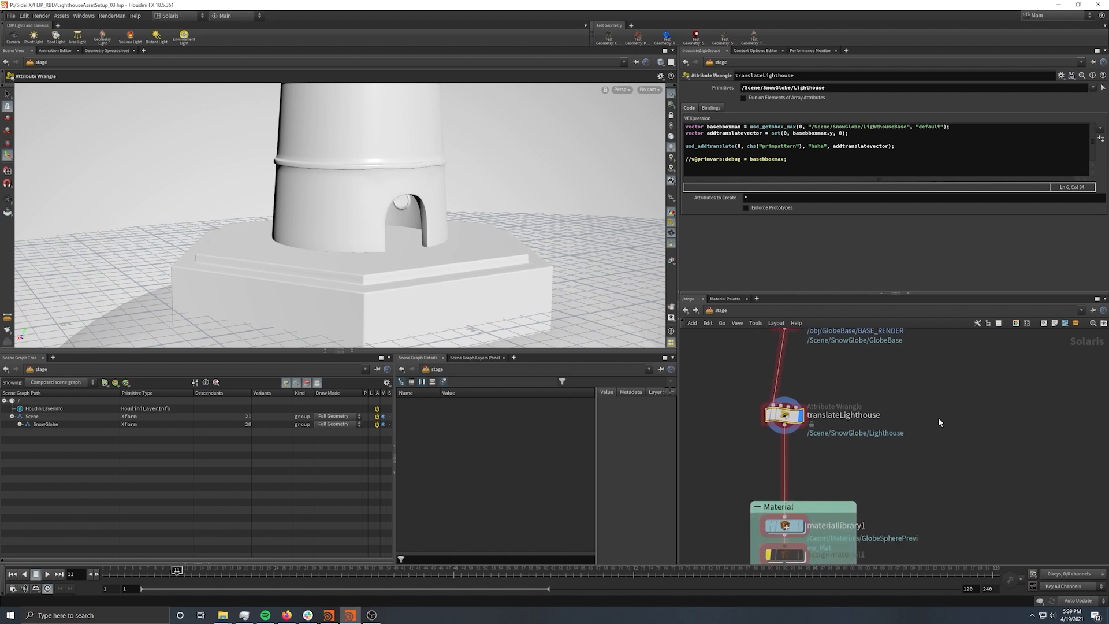
middle_drag(849, 461, 849, 446)
click(766, 133)
drag(713, 126, 748, 126)
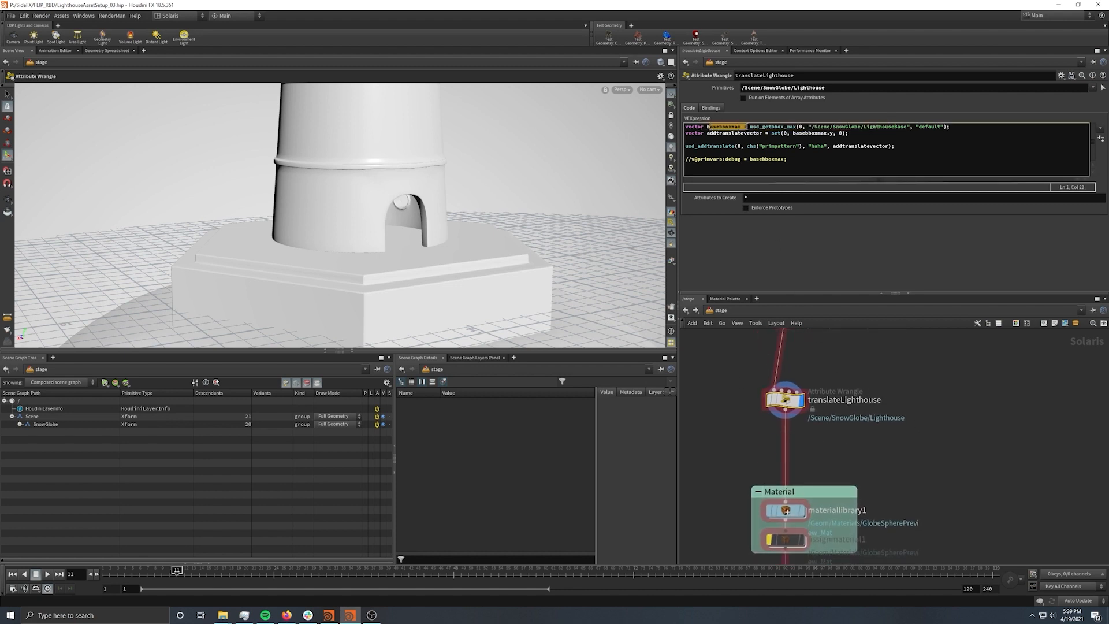
click(798, 132)
drag(718, 134, 750, 133)
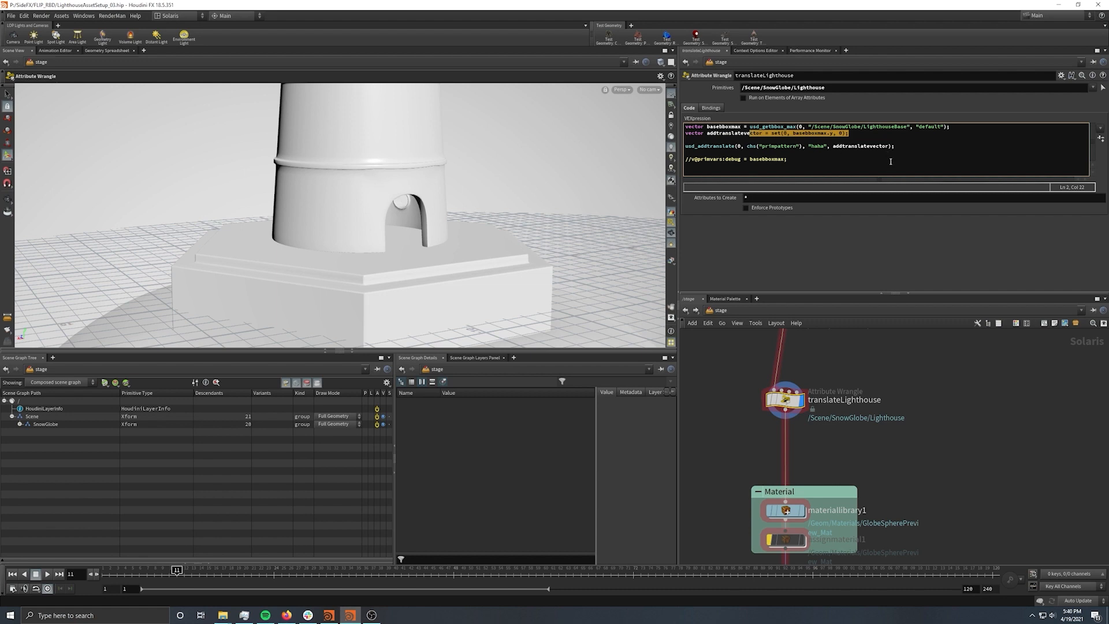
drag(692, 147, 784, 147)
click(756, 146)
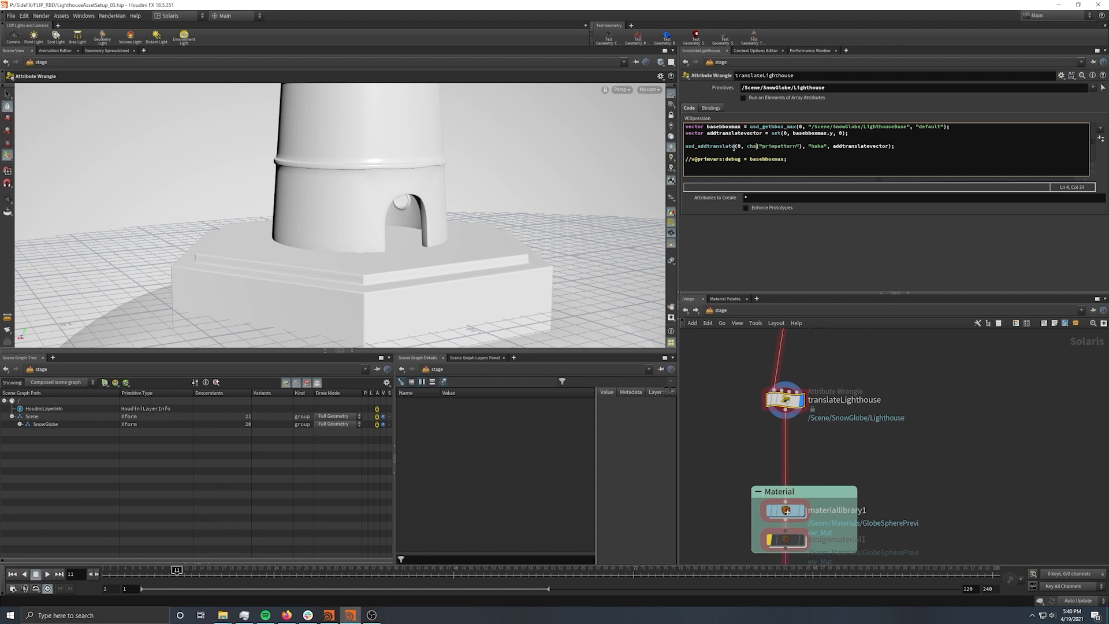
triple_click(732, 147)
drag(735, 147, 684, 148)
drag(895, 147, 665, 148)
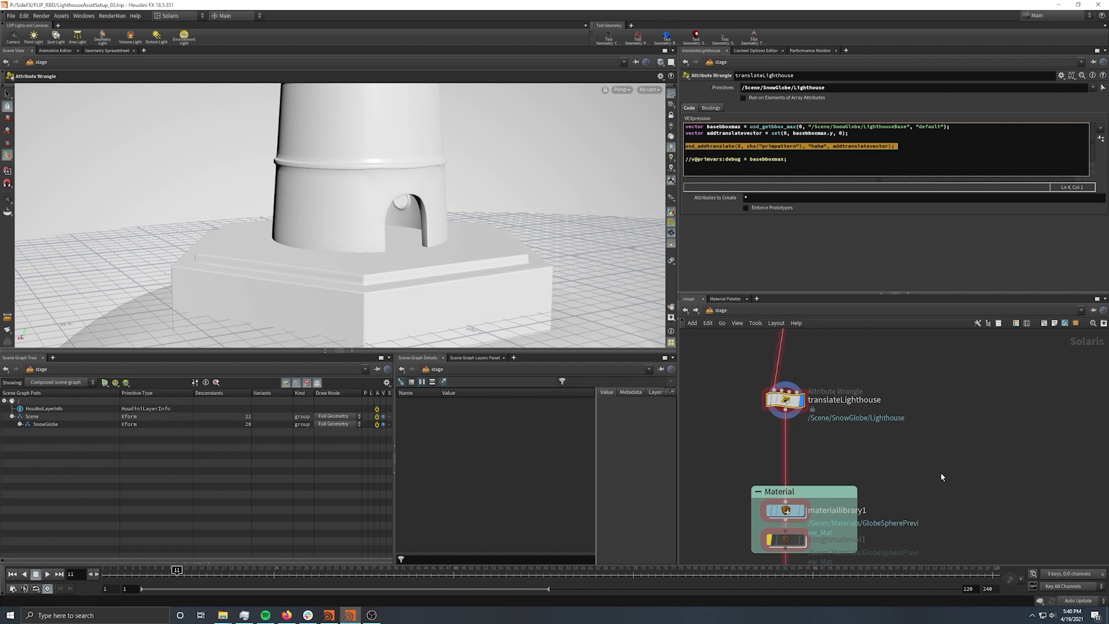
Review the stage node chain between the SOP Imports, the translateLighthouse wrangle and the Material group
middle_drag(942, 477, 937, 407)
middle_drag(760, 384, 785, 381)
middle_drag(984, 497, 972, 437)
middle_drag(949, 378, 935, 461)
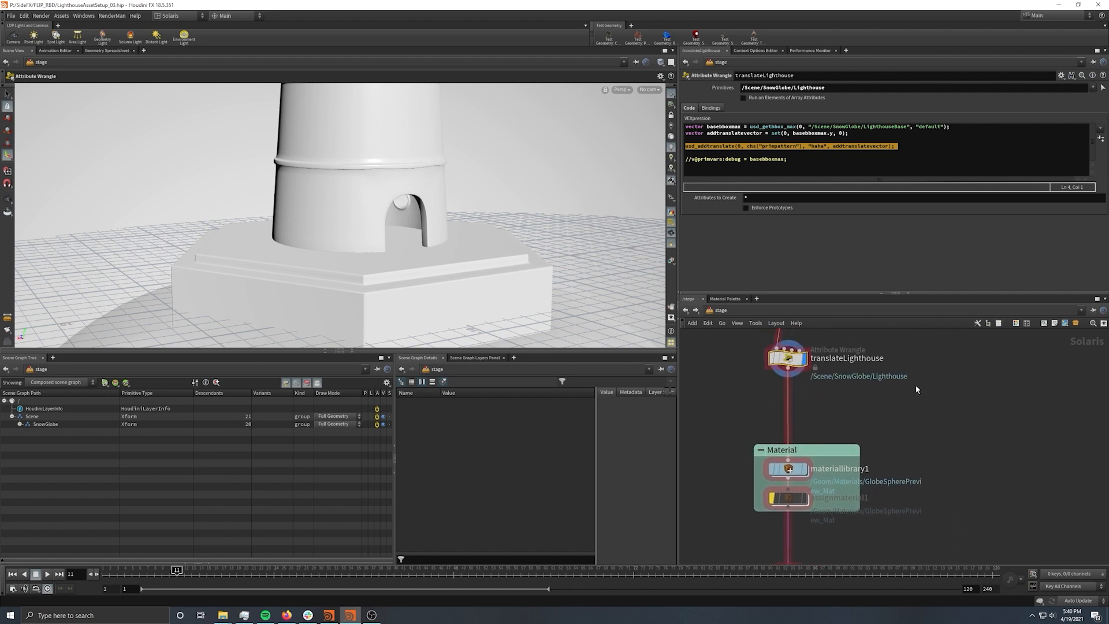
middle_drag(916, 380, 907, 452)
middle_drag(867, 383, 865, 492)
middle_drag(911, 395, 907, 481)
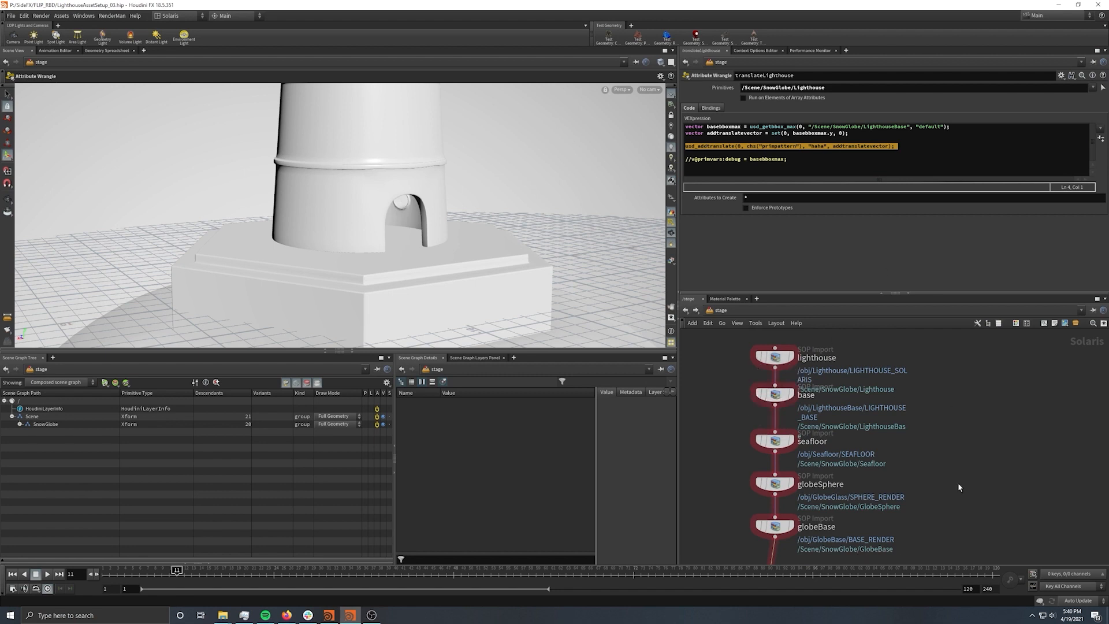
middle_drag(958, 483, 963, 462)
middle_drag(921, 512, 920, 455)
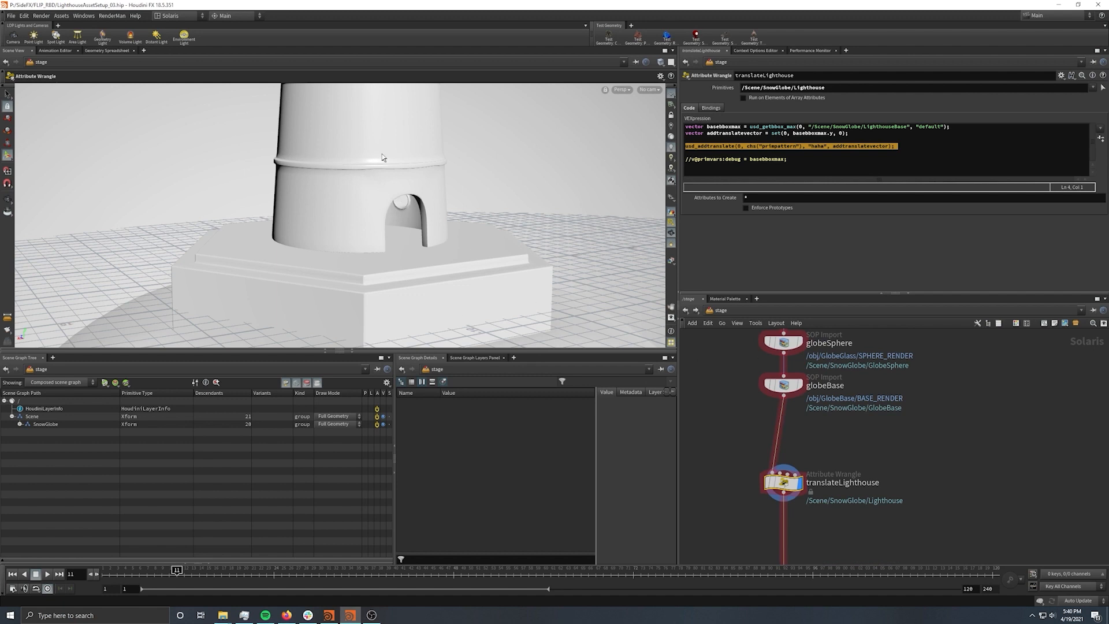
middle_drag(942, 400, 945, 515)
middle_drag(965, 375, 966, 420)
Open the parameters of materiallibrary1 in the Material group
middle_drag(1003, 491, 952, 378)
middle_drag(940, 483, 951, 401)
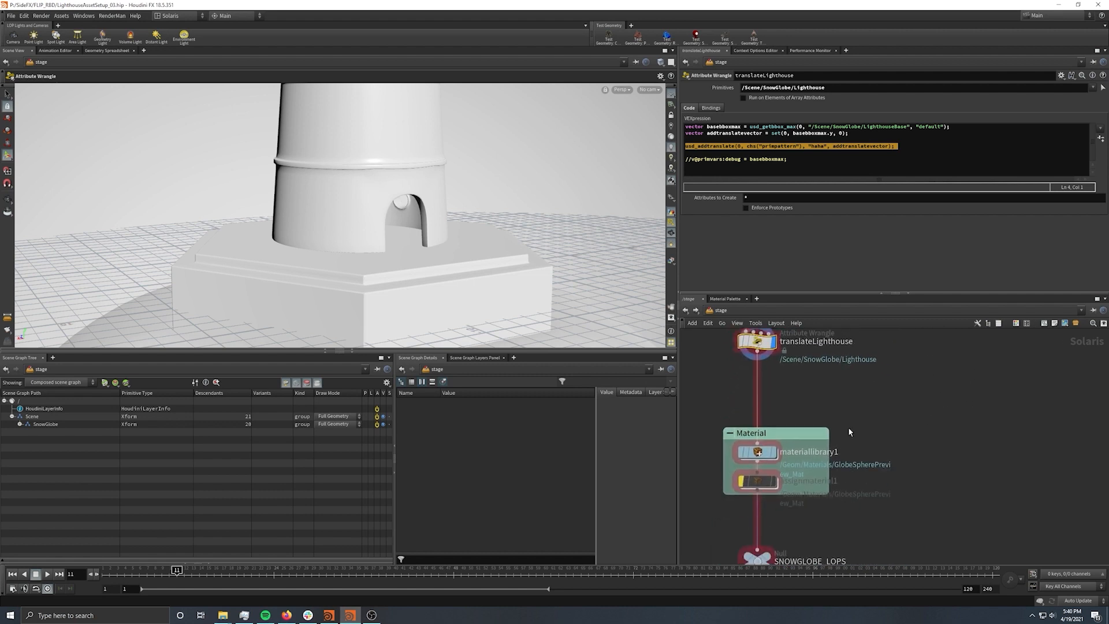
middle_drag(931, 454, 1004, 419)
click(785, 429)
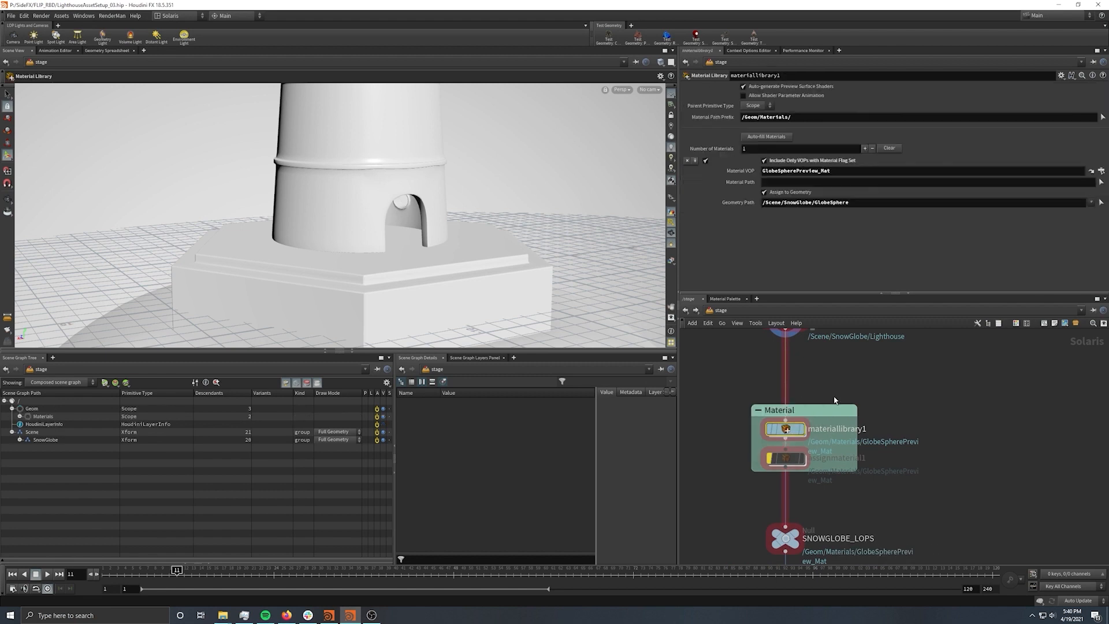
Frame the whole snow globe in the viewport to examine its outer sphere and base
alt+right_drag(509, 184, 226, 254)
middle_drag(478, 190, 306, 182)
right_drag(306, 182, 439, 173)
drag(417, 173, 421, 175)
middle_drag(422, 174, 418, 227)
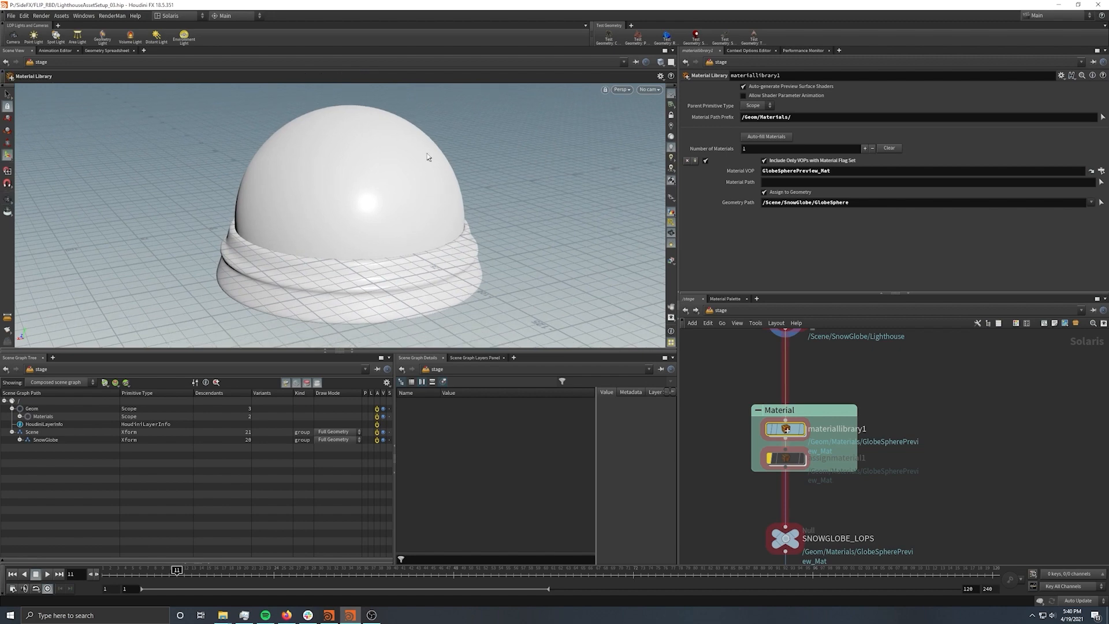
alt+middle_drag(516, 219, 503, 220)
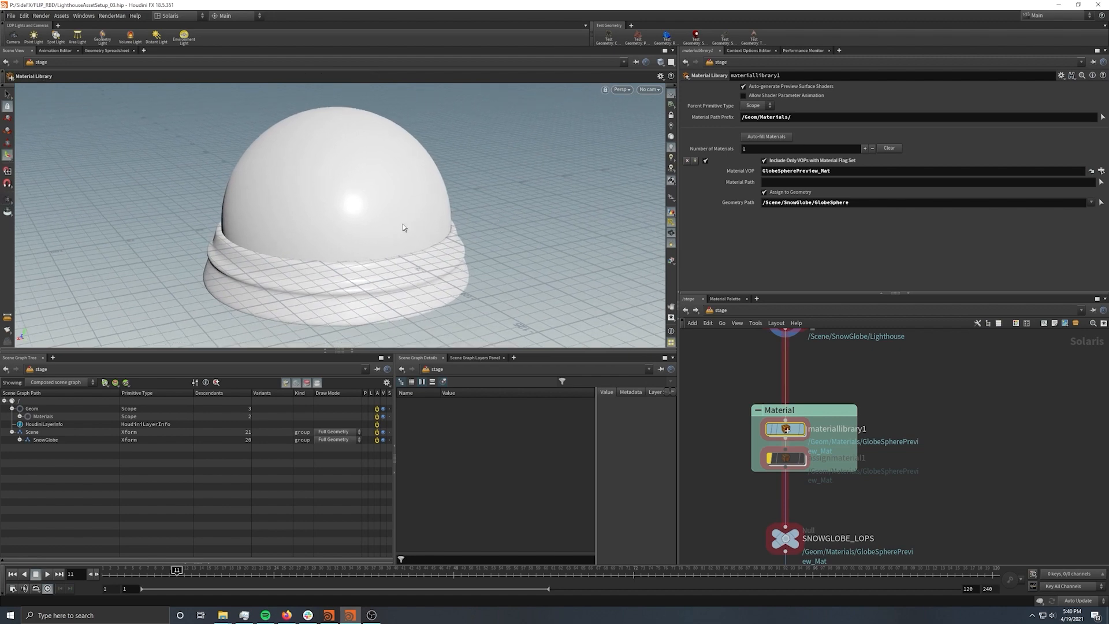
Inspect the snow globe's sphere and base in wireframe, and return the viewport to shaded display
key(w)
alt+drag(322, 218, 368, 250)
scroll(367, 250, up, 6)
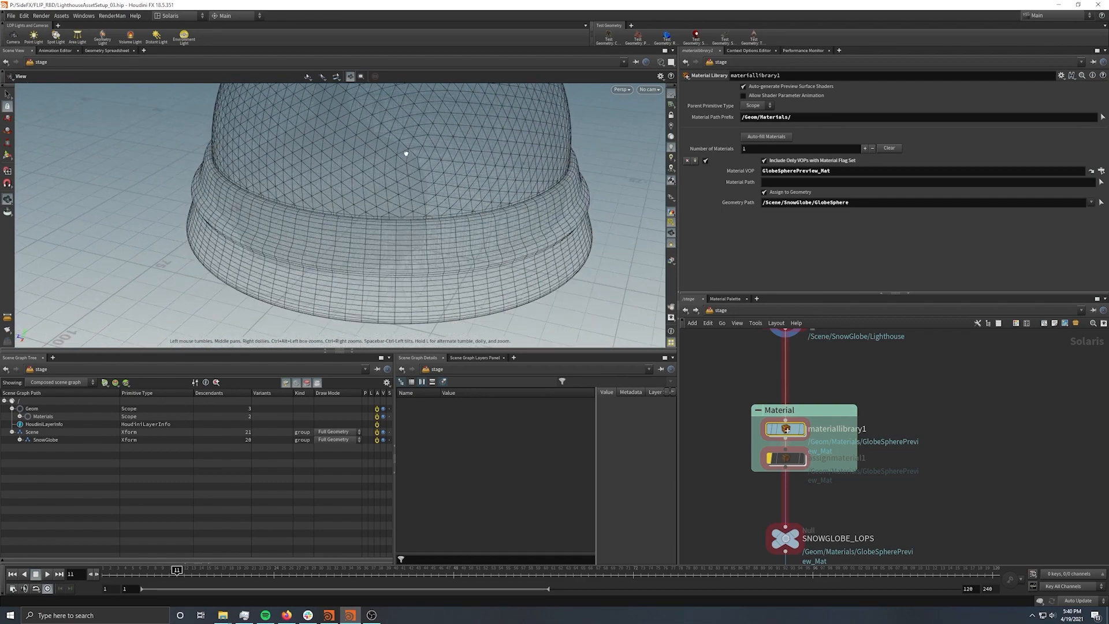
scroll(406, 154, down, 8)
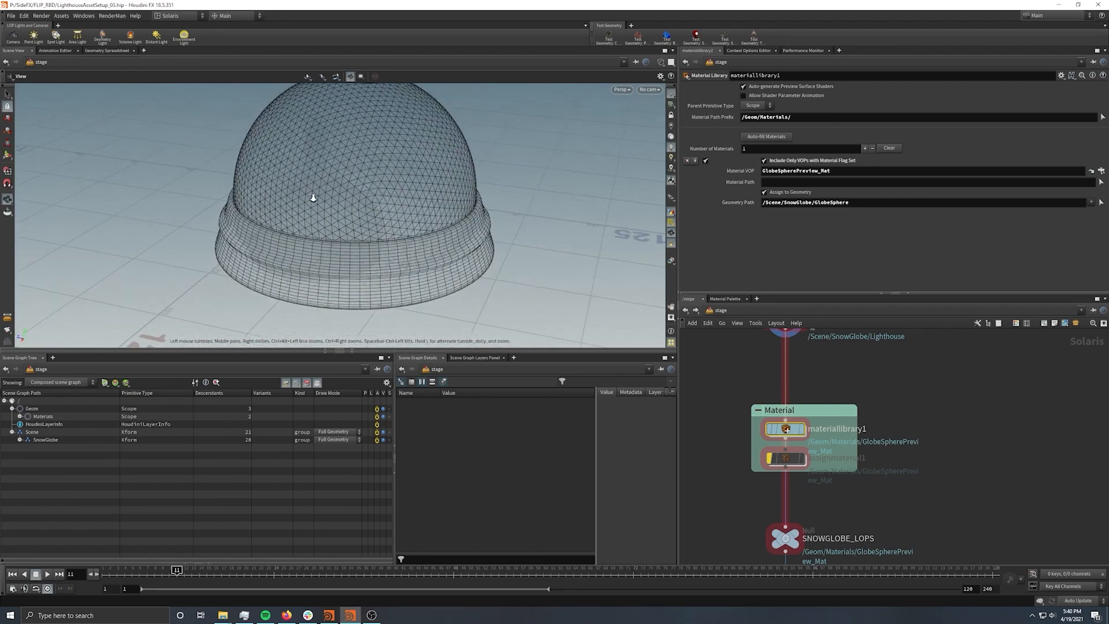
alt+middle_drag(363, 209, 361, 179)
alt+right_drag(401, 191, 386, 186)
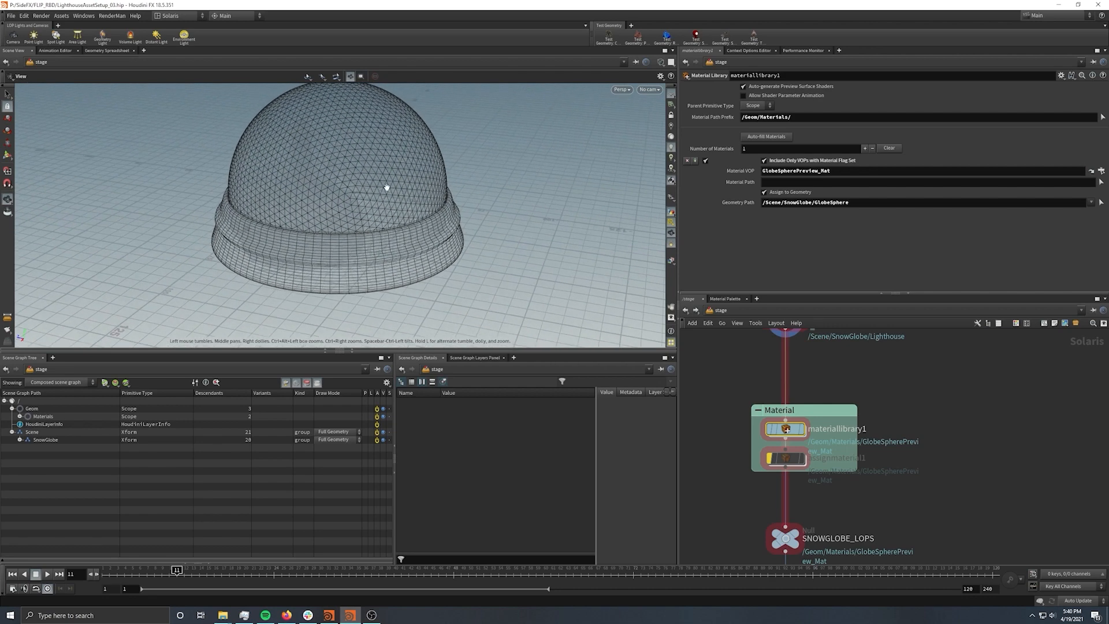
alt+middle_drag(386, 186, 378, 213)
alt+drag(380, 226, 356, 236)
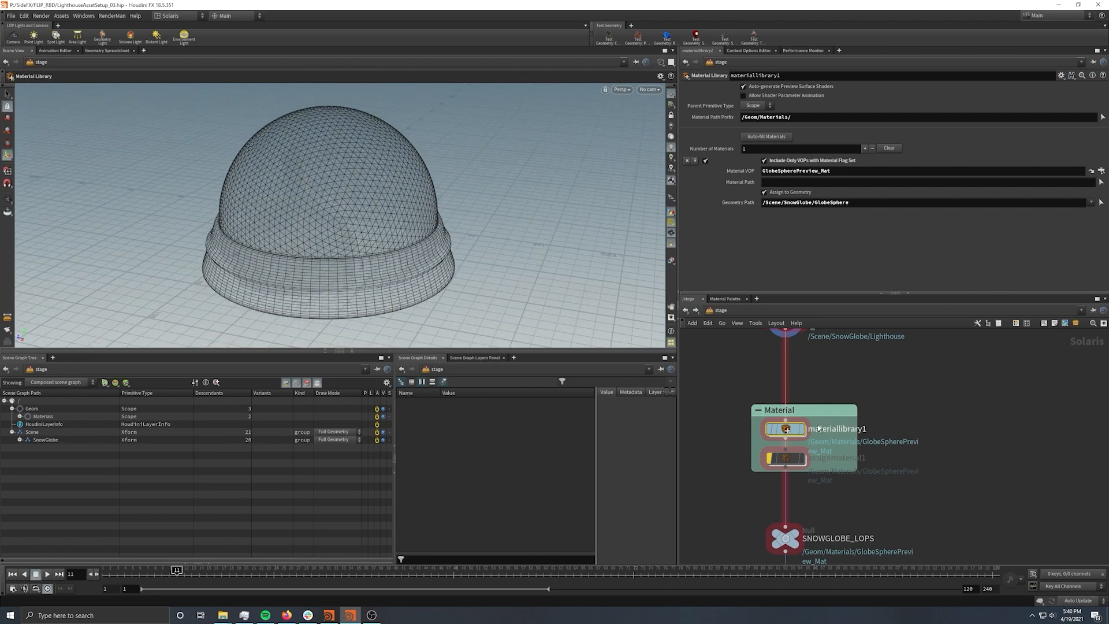
key(w)
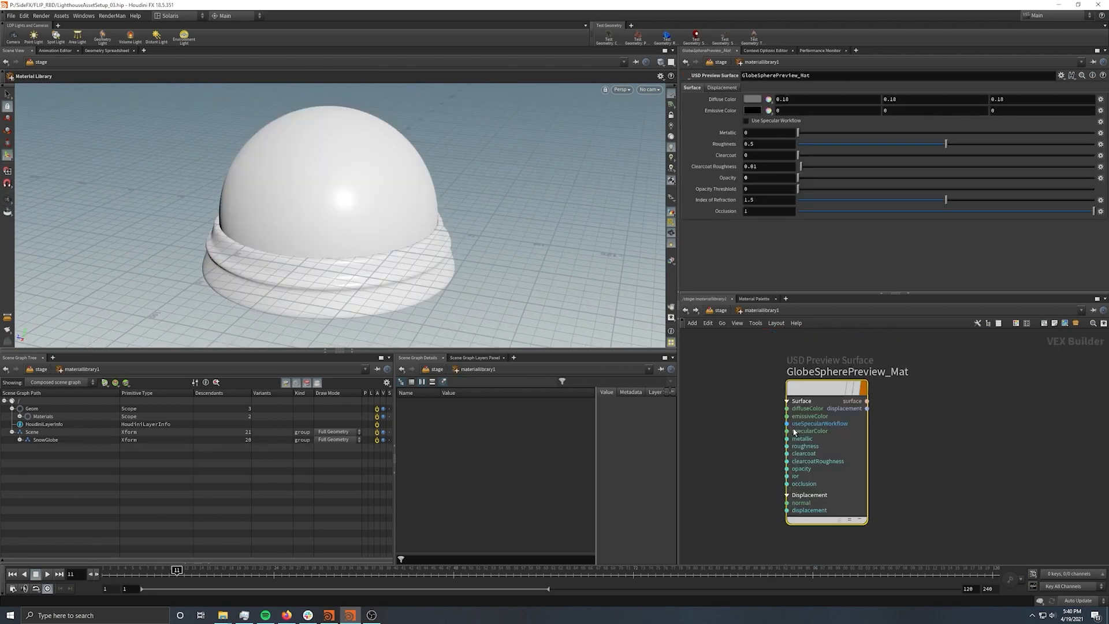
Review the GlobeSpherePreview_Mat USD Preview Surface inside materiallibrary1, and go back to the stage network
double_click(785, 428)
drag(767, 355, 901, 516)
drag(917, 335, 768, 532)
drag(744, 349, 859, 540)
click(962, 483)
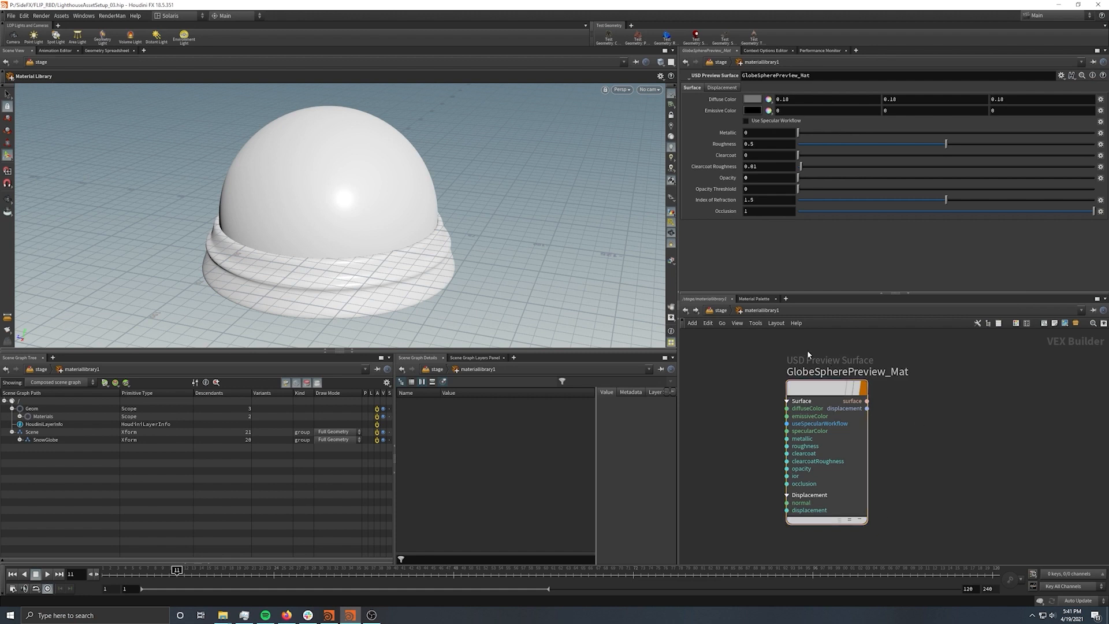
click(719, 311)
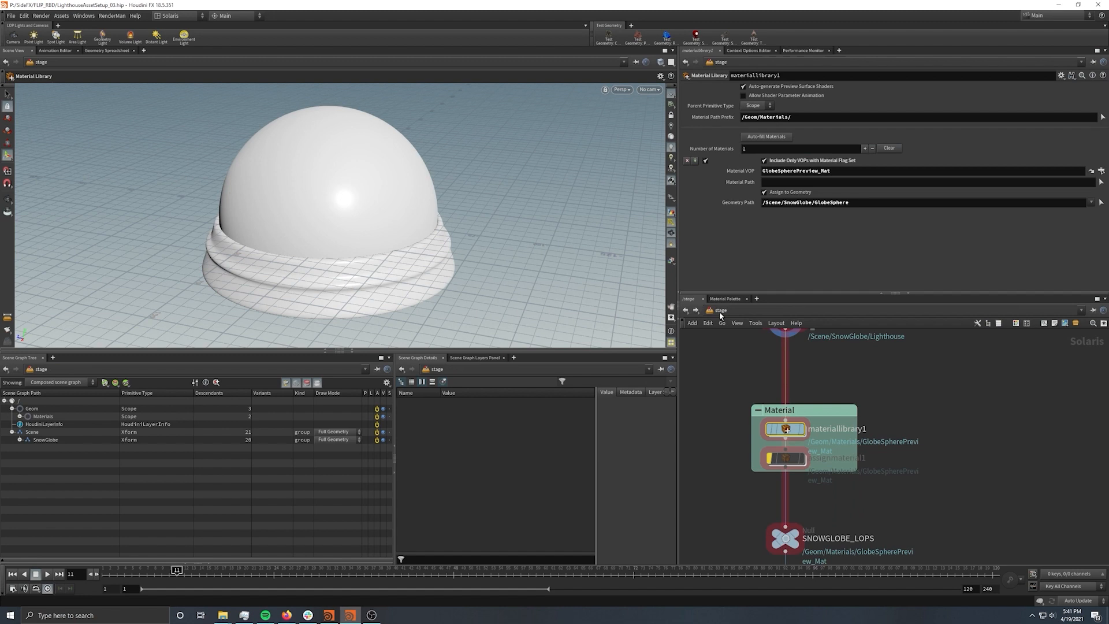
Review the Material VOP and Geometry Path entries that assign materiallibrary1's preview material to the GlobeSphere
mouse_move(805, 431)
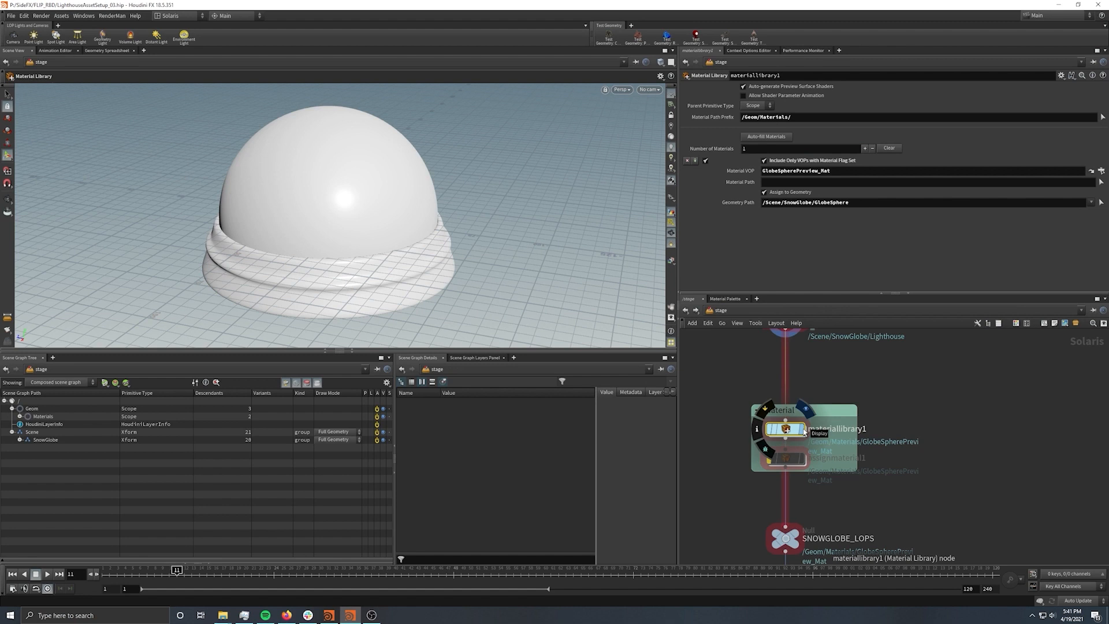
drag(841, 173, 755, 179)
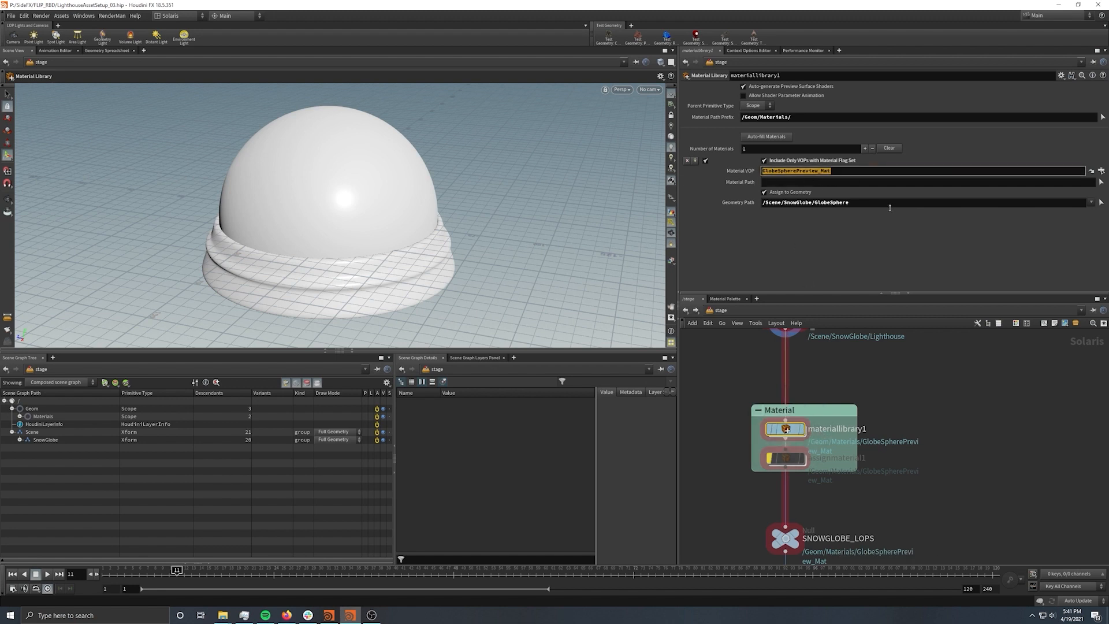
drag(850, 202, 763, 204)
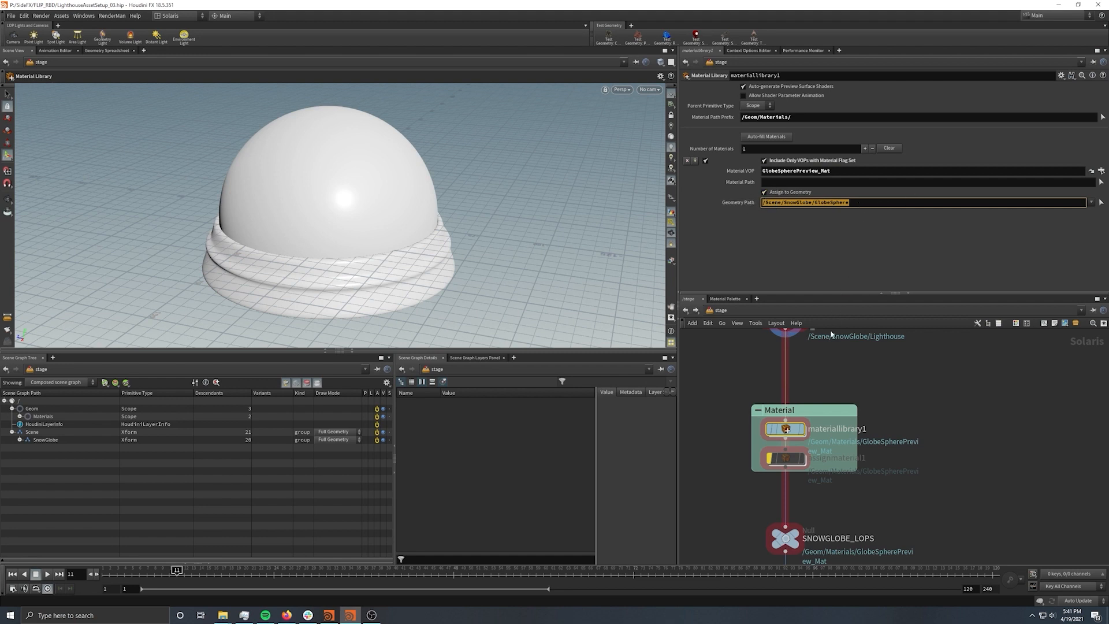
Display materiallibrary1 and view the lighthouse through the snow globe's transparent sphere
click(802, 430)
mouse_move(373, 213)
alt+mouse_down()
mouse_move(392, 202)
mouse_move(386, 186)
mouse_move(379, 207)
alt+mouse_up()
alt+right_drag(379, 206, 315, 226)
alt+middle_drag(376, 219, 420, 222)
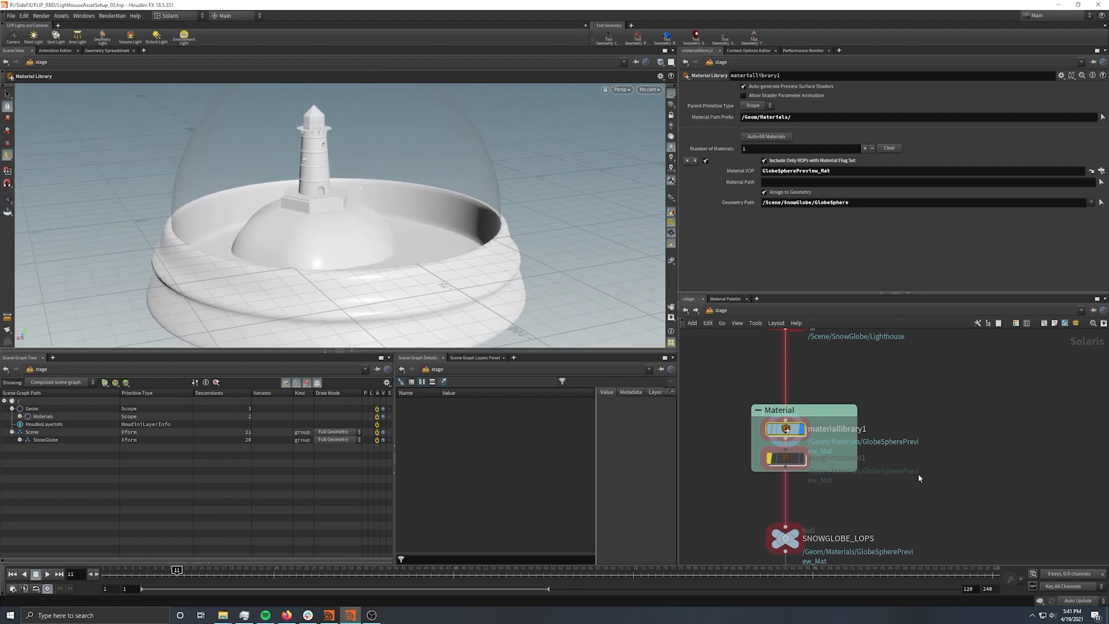
Review usd_rop1's output settings and the chain of import nodes at the start of the snow globe stage
scroll(924, 475, down, 2)
middle_drag(930, 485, 927, 452)
click(819, 478)
scroll(918, 404, down, 2)
middle_drag(915, 388, 906, 460)
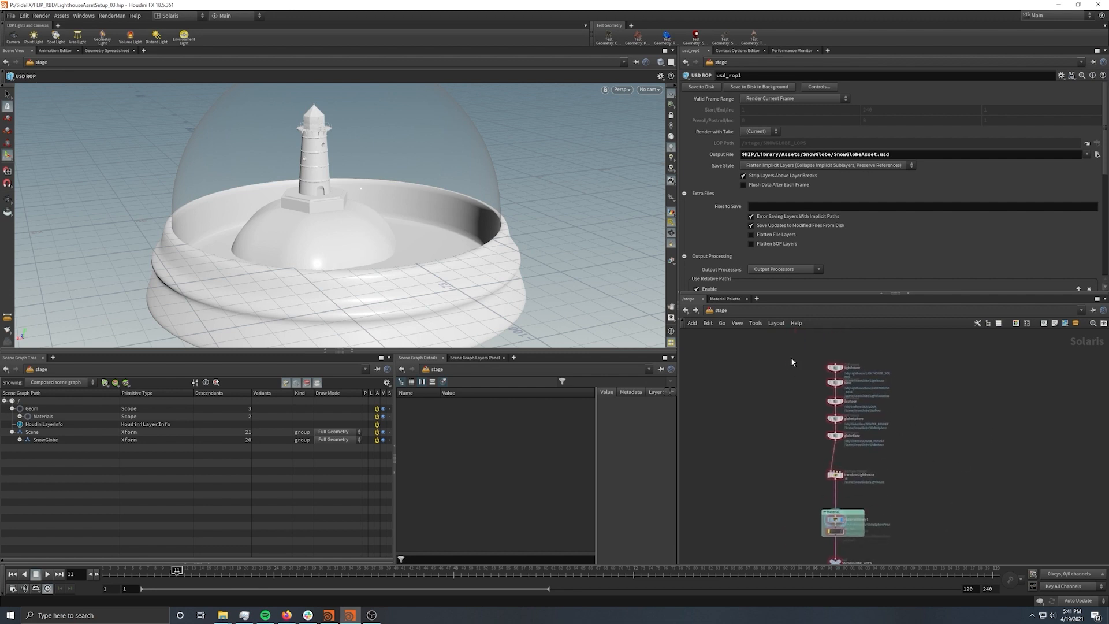
drag(788, 357, 873, 456)
middle_drag(959, 499, 946, 374)
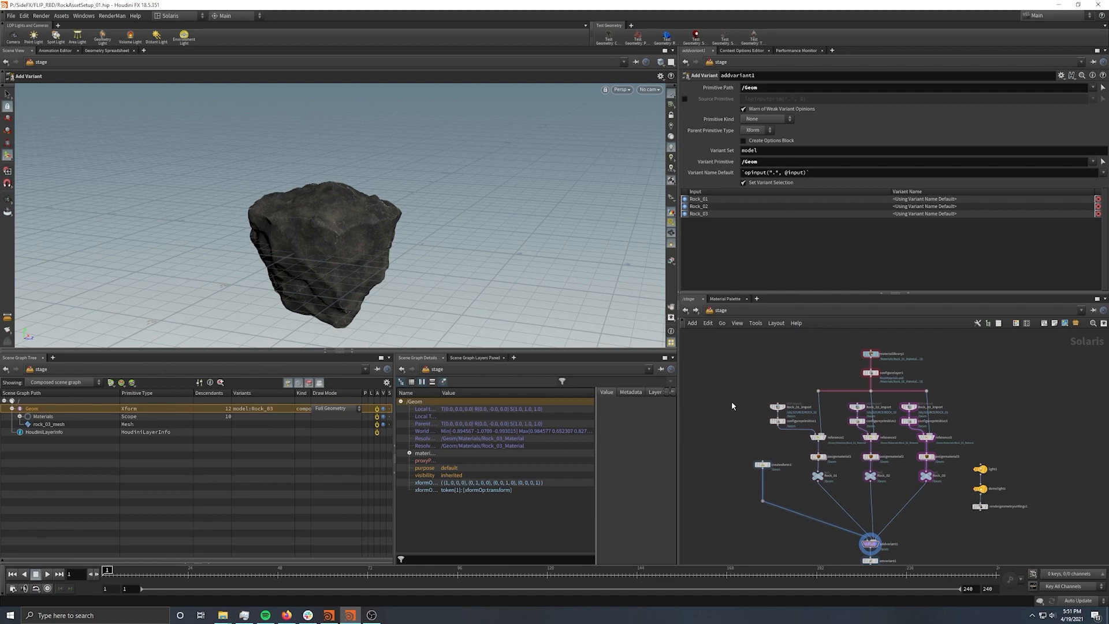
Switch the rock asset scene from the stage to the obj network and show the rock shaded
mouse_move(741, 425)
middle_down()
mouse_move(757, 372)
mouse_move(743, 446)
middle_up()
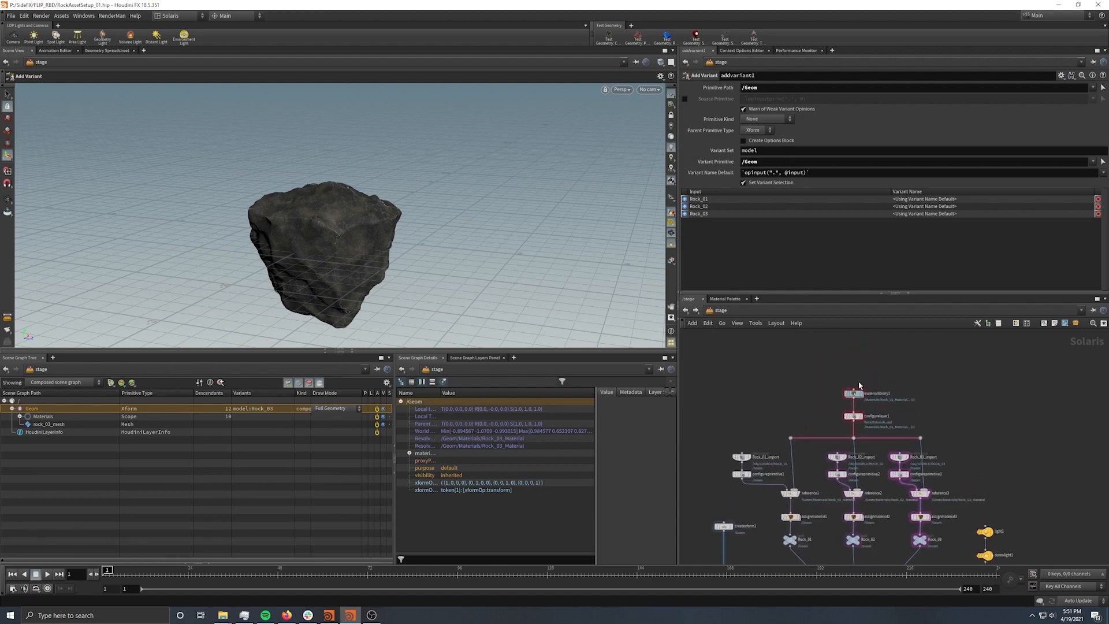
click(720, 310)
click(724, 352)
middle_drag(778, 399, 897, 387)
click(881, 392)
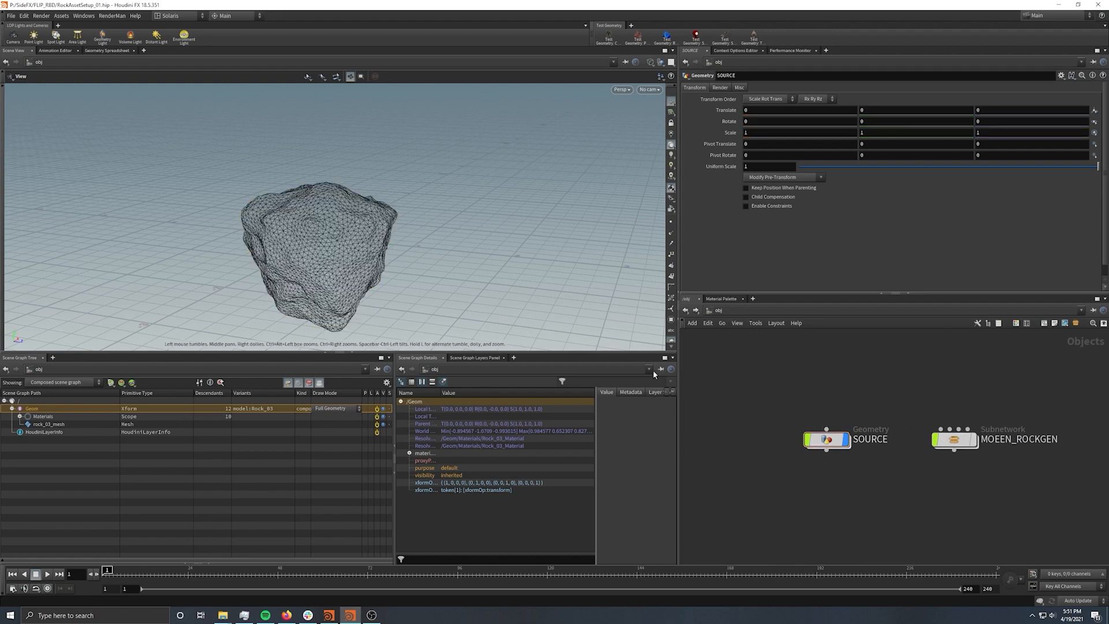
key(w)
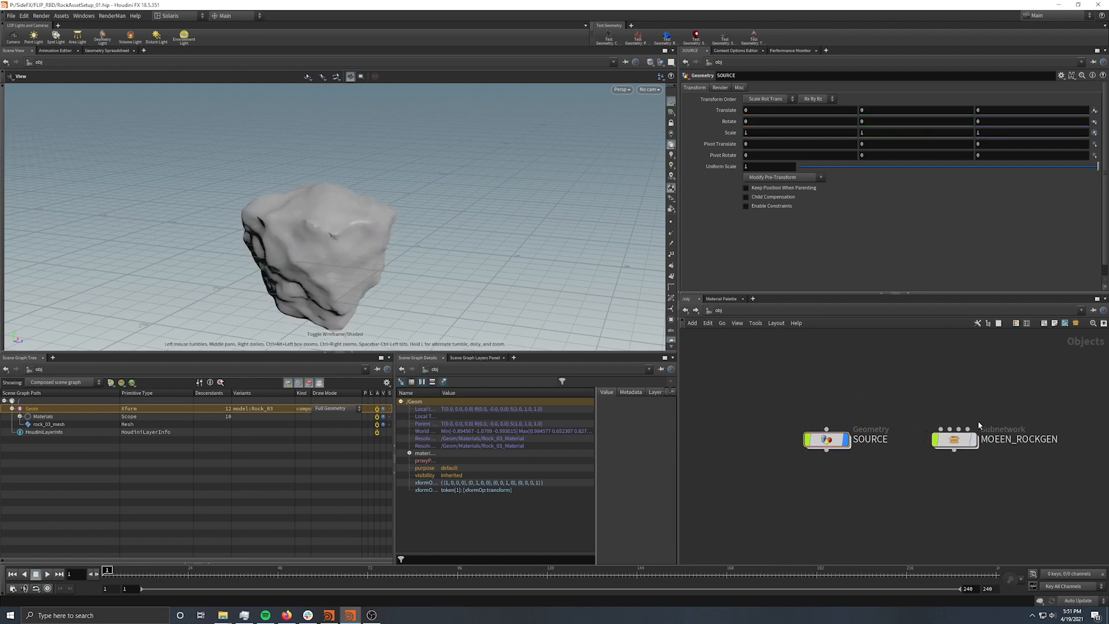
Examine the contents of the MOEEN_ROCKGEN rock generator subnetwork, and return to the obj level
mouse_move(959, 442)
middle_drag(1010, 393, 919, 414)
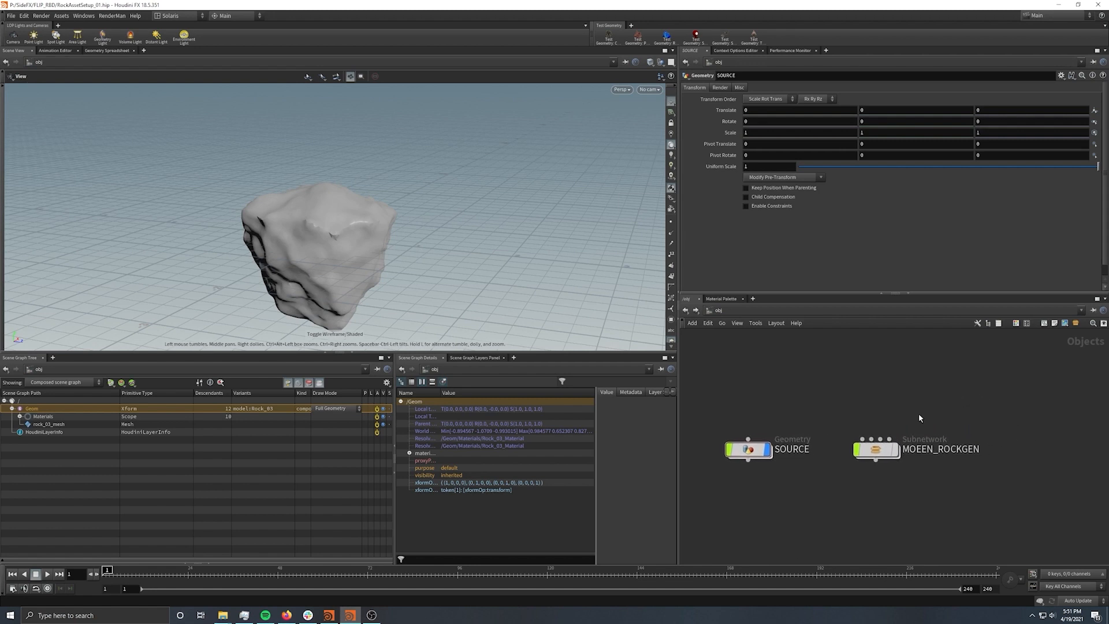
scroll(876, 462, up, 2)
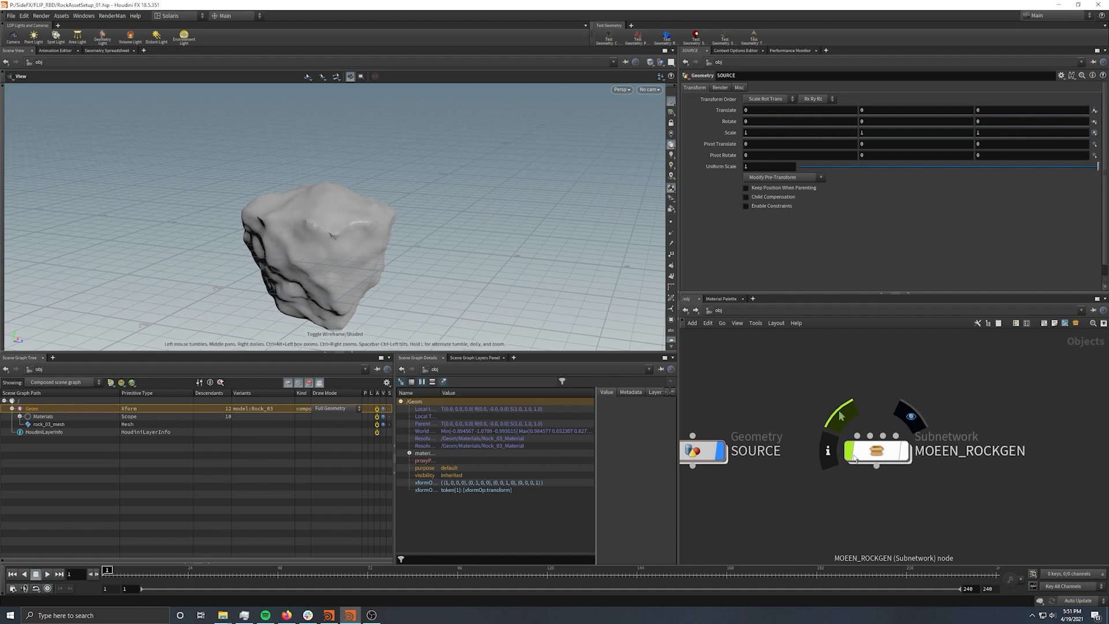
double_click(877, 451)
drag(1028, 393, 723, 539)
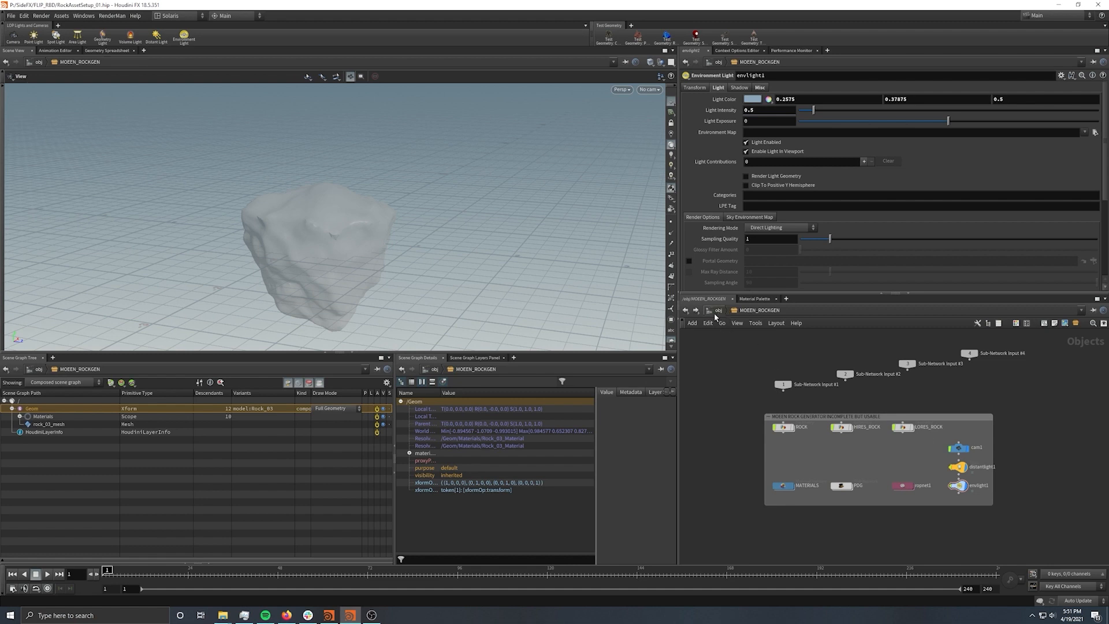
click(718, 312)
Open the SOURCE geometry network and display file1, file2 and file3 in turn to compare the three low-resolution rocks
double_click(795, 421)
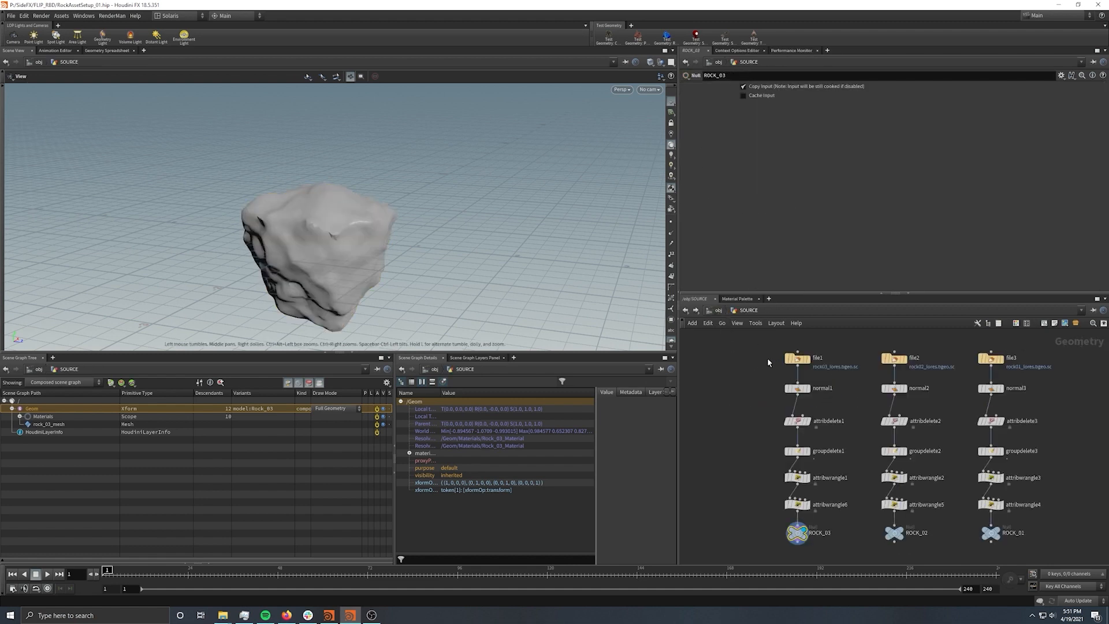
click(807, 359)
click(906, 360)
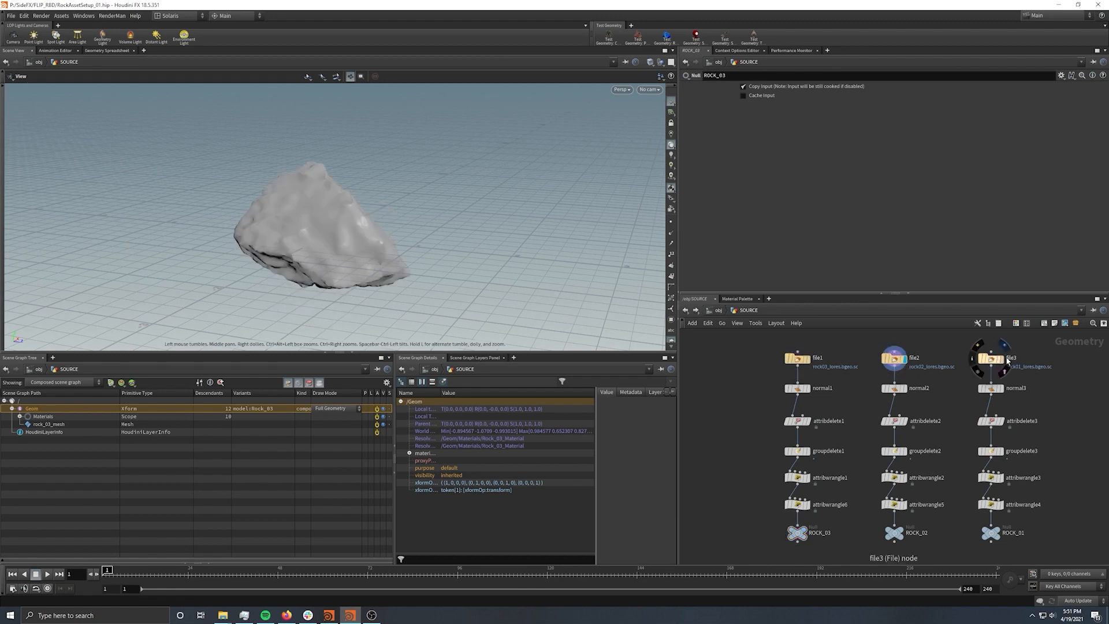
click(990, 361)
click(991, 361)
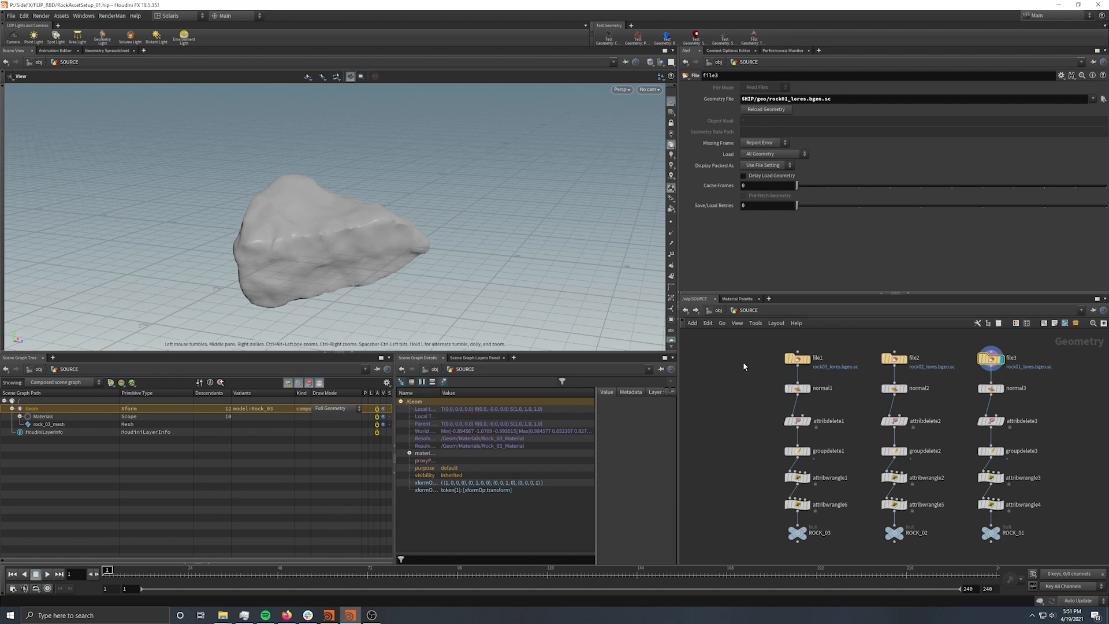
Review the name attribute VEX code in attribwrangle6 of the ROCK_03 chain, and display the ROCK_03 null
middle_drag(822, 496, 823, 452)
click(801, 429)
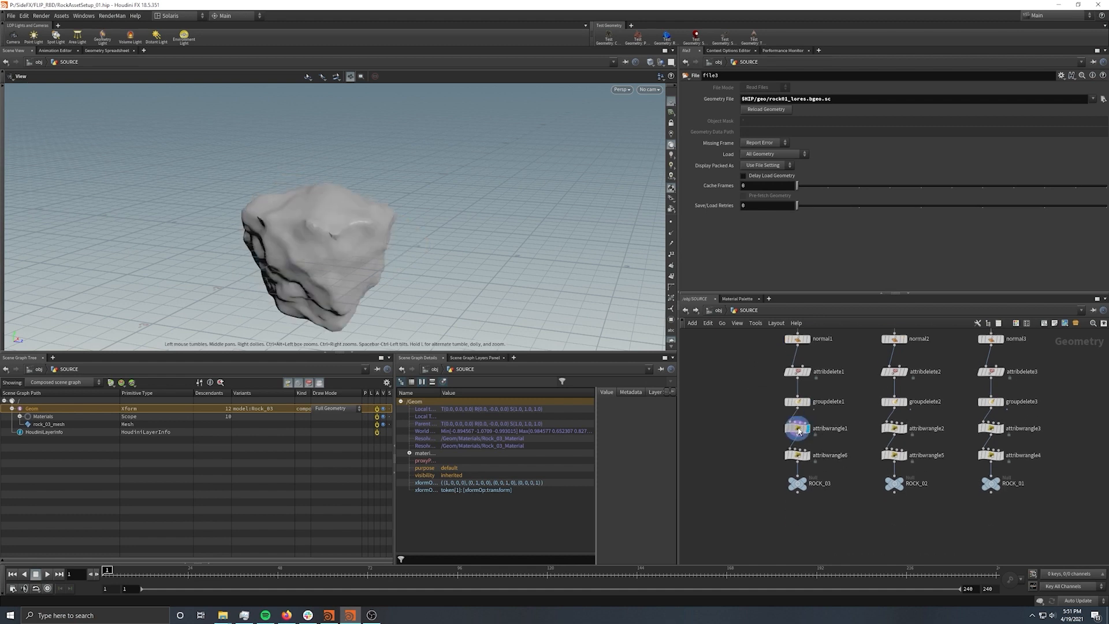
click(798, 454)
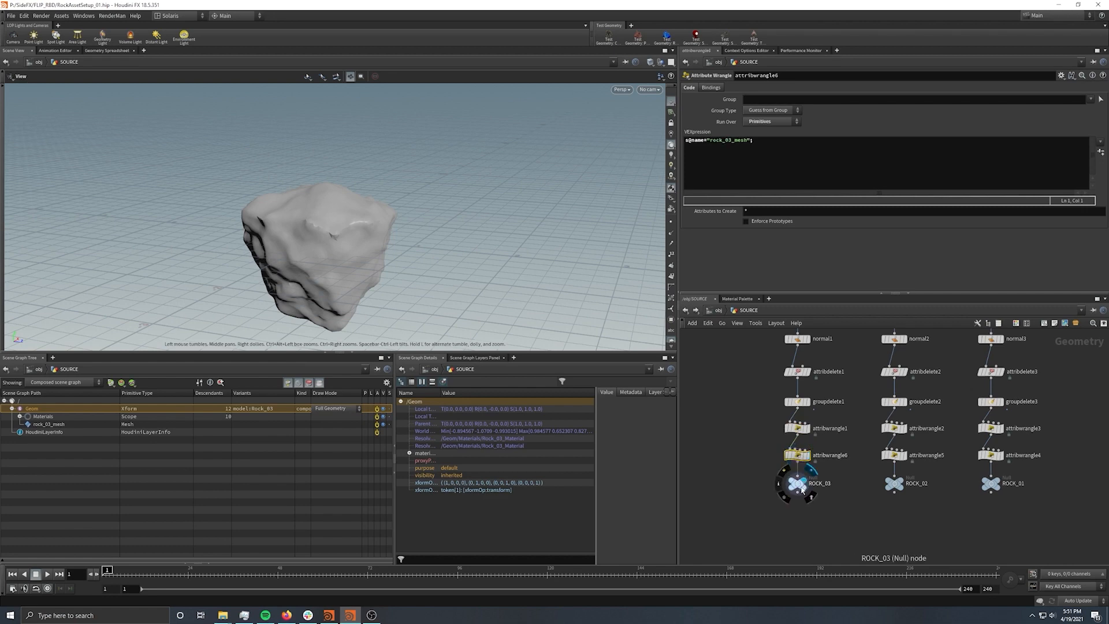
click(801, 488)
Return to the stage network, display materiallibrary1 at the head of the rock setup and open its shader network
click(713, 309)
click(717, 311)
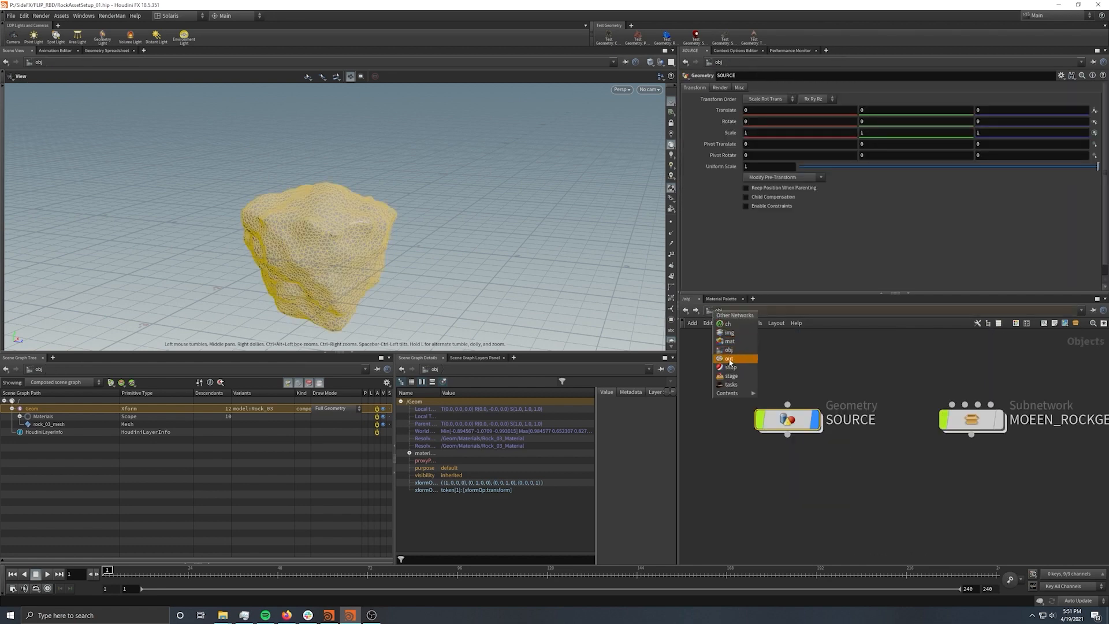
click(743, 375)
middle_drag(778, 440, 826, 398)
click(898, 383)
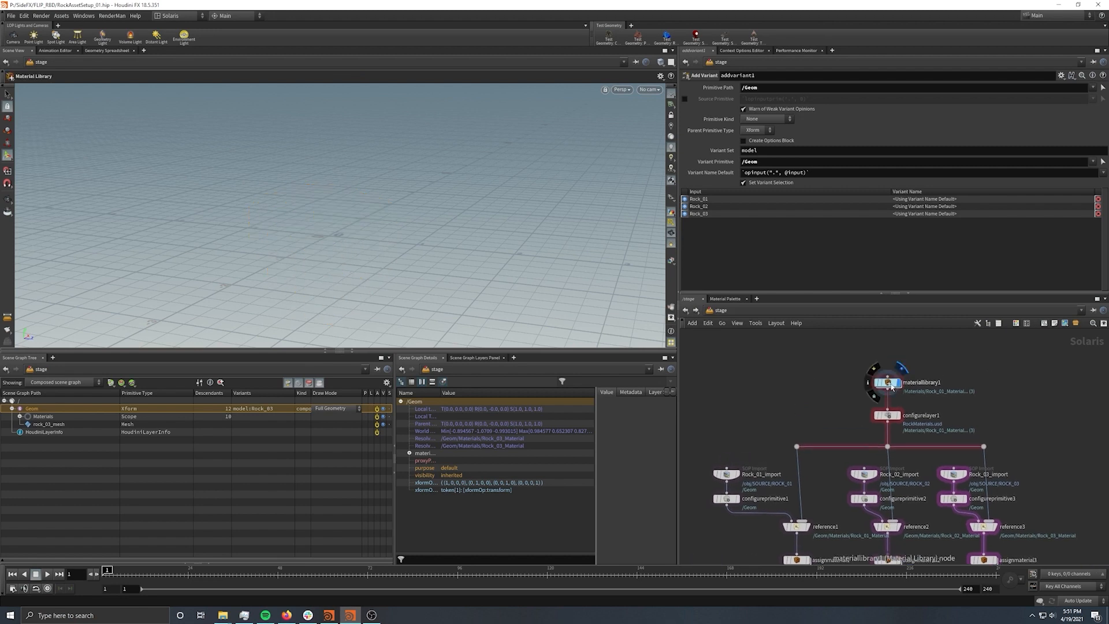
click(891, 386)
double_click(892, 386)
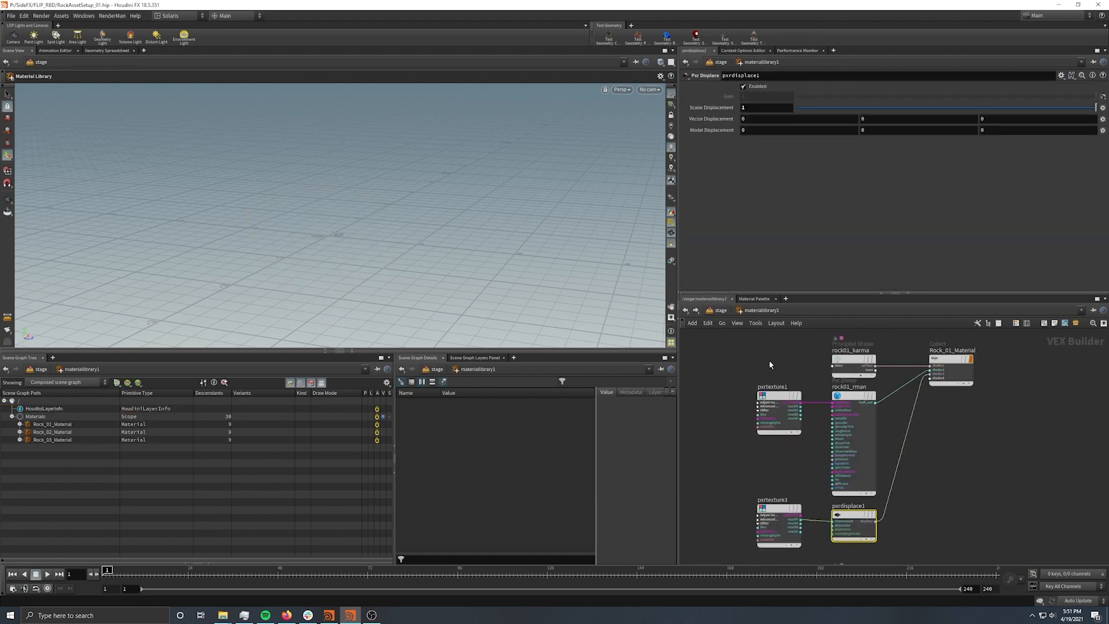
Examine the Rock_01_Material shader network and the parameters of its rock01_rman Pxr Disney shader
scroll(1008, 419, down, 3)
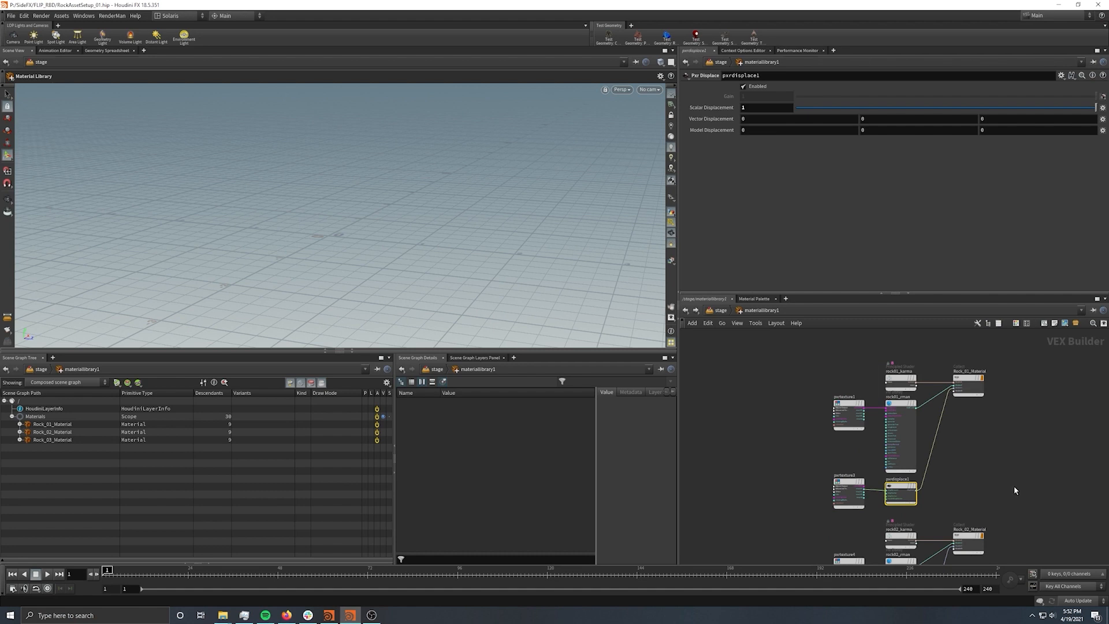
scroll(890, 427, up, 6)
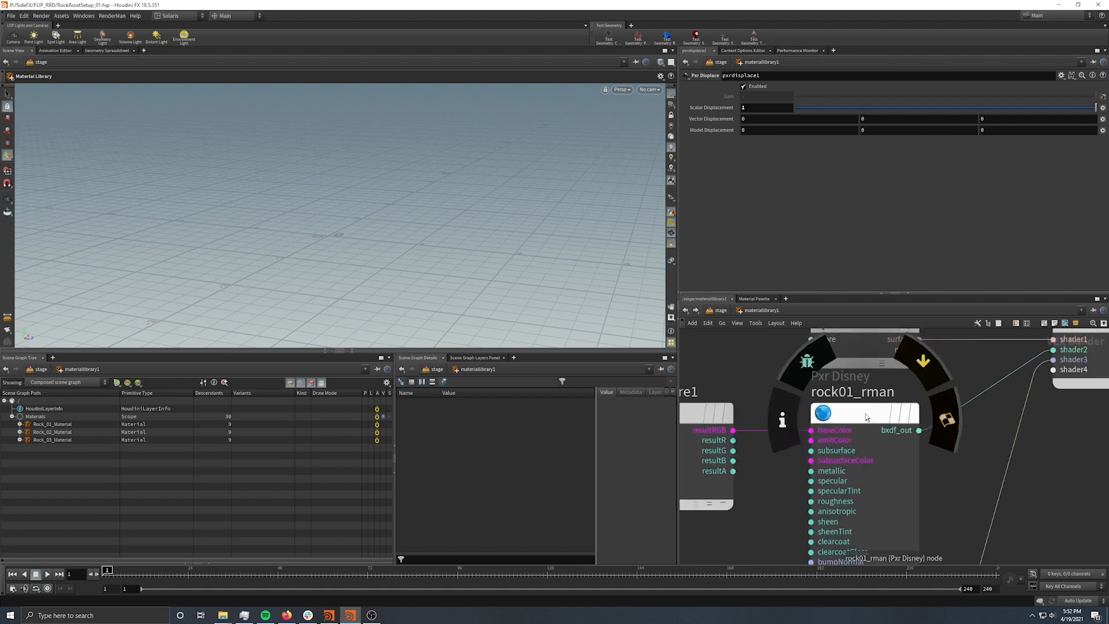
click(867, 417)
scroll(984, 475, down, 3)
scroll(1003, 454, down, 2)
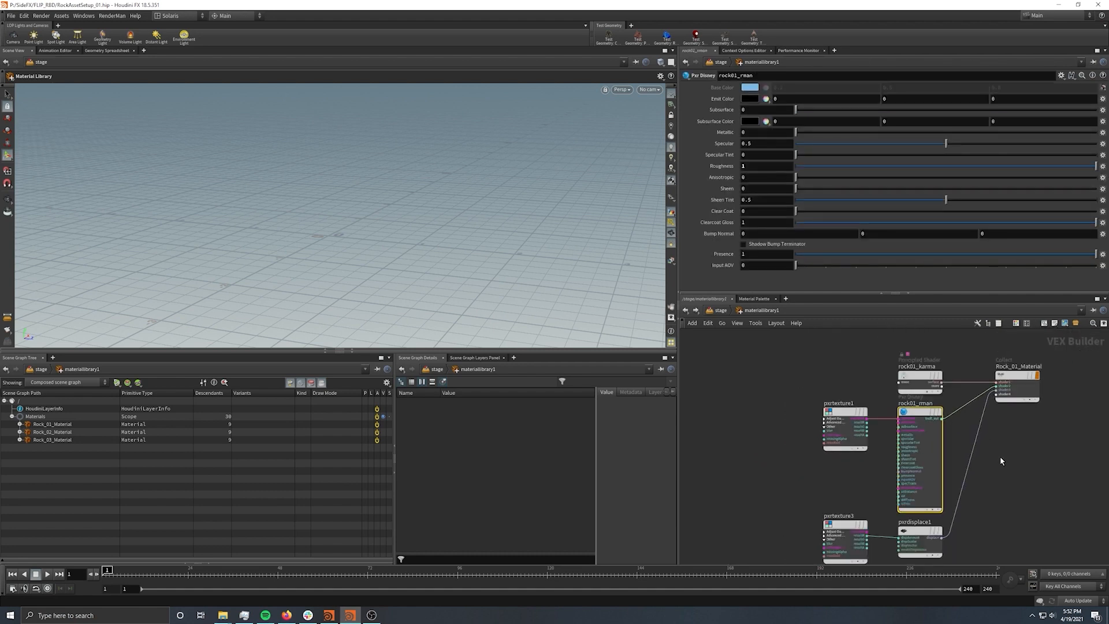
scroll(812, 453, up, 2)
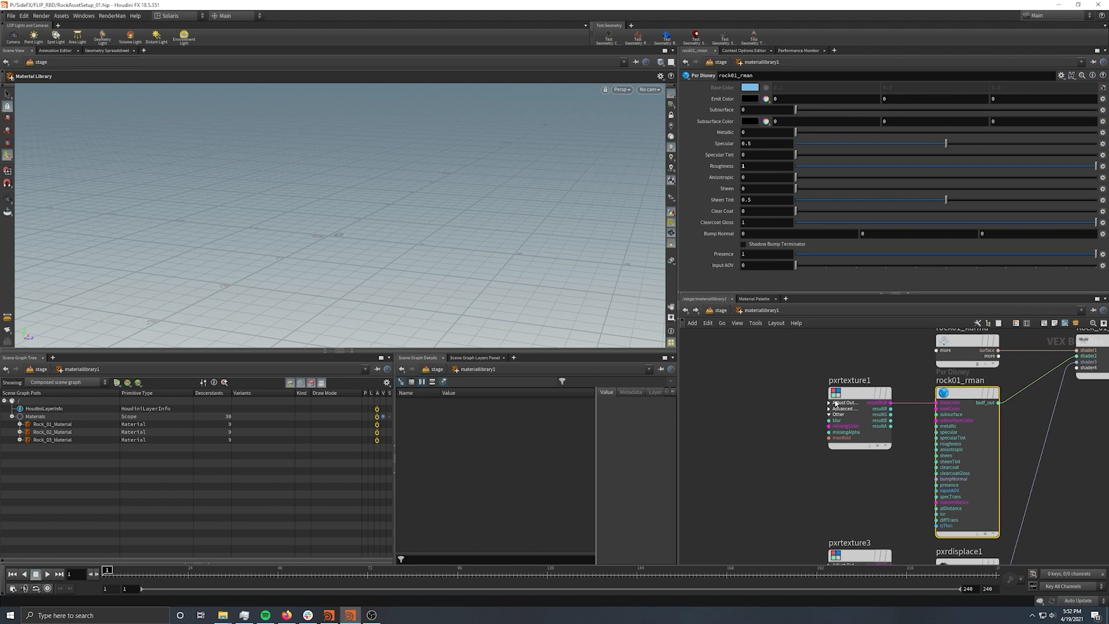
Review the Filename expression in pxrtexture1 that references rock01_karma's base color texture with a .tex extension
click(855, 388)
middle_drag(778, 410, 684, 419)
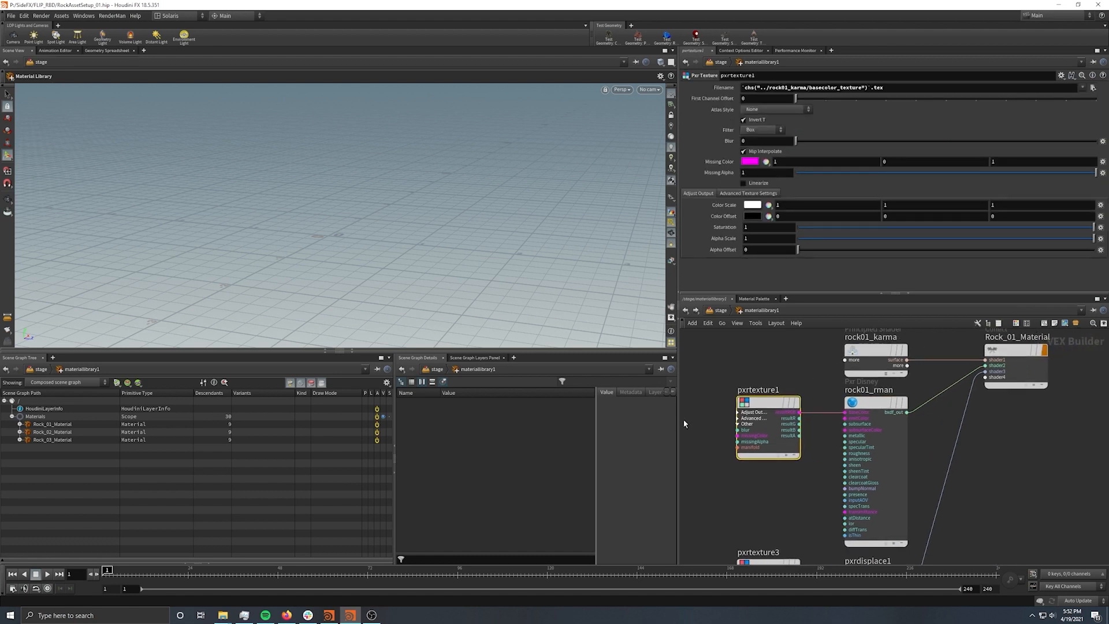
drag(885, 88, 870, 87)
click(776, 369)
middle_drag(777, 372, 775, 431)
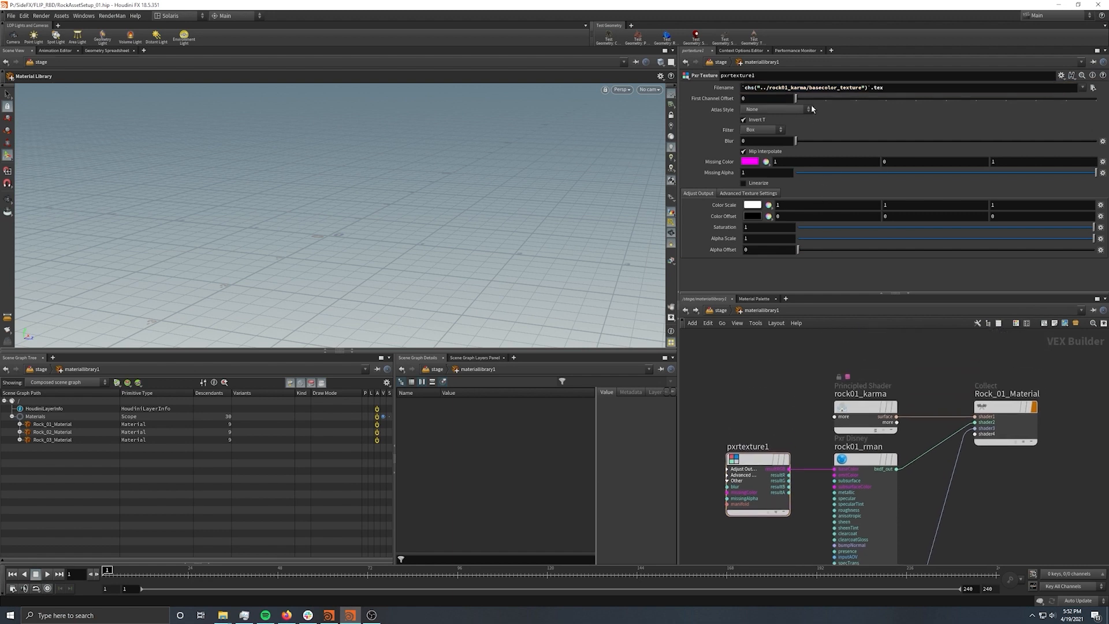
Locate the RenderMan Texture Manager among the available pane types without opening it
mouse_move(861, 413)
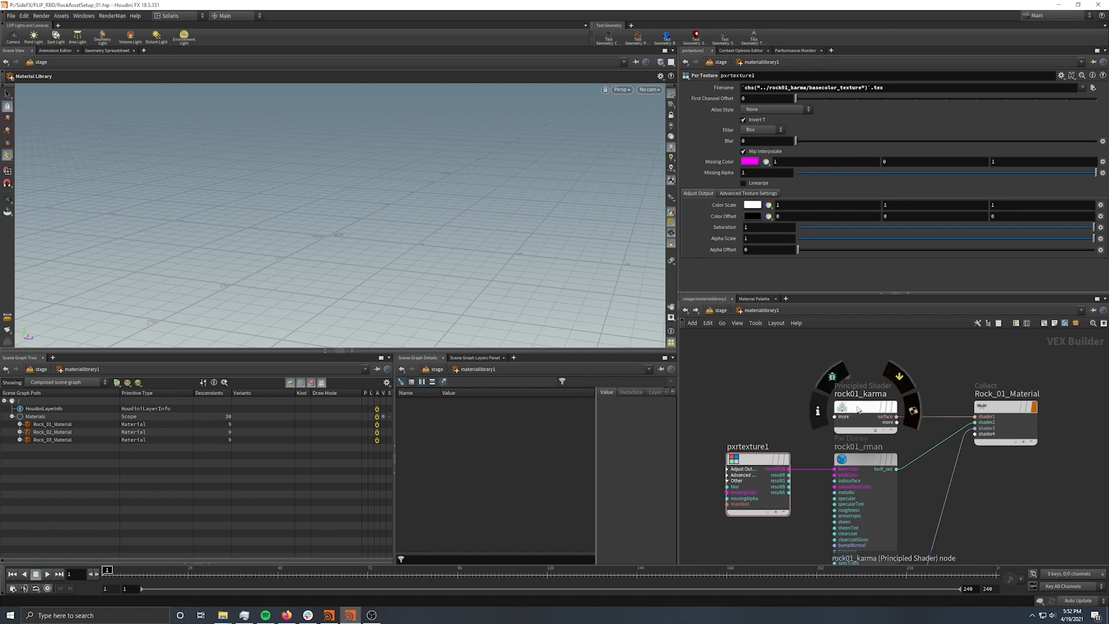
click(833, 50)
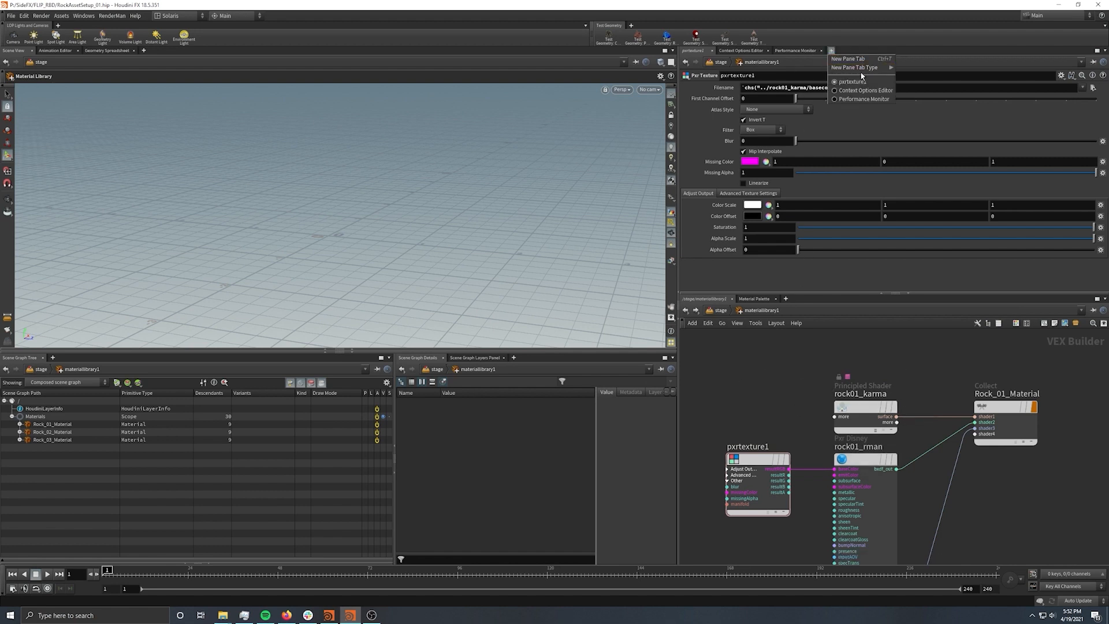
mouse_move(861, 67)
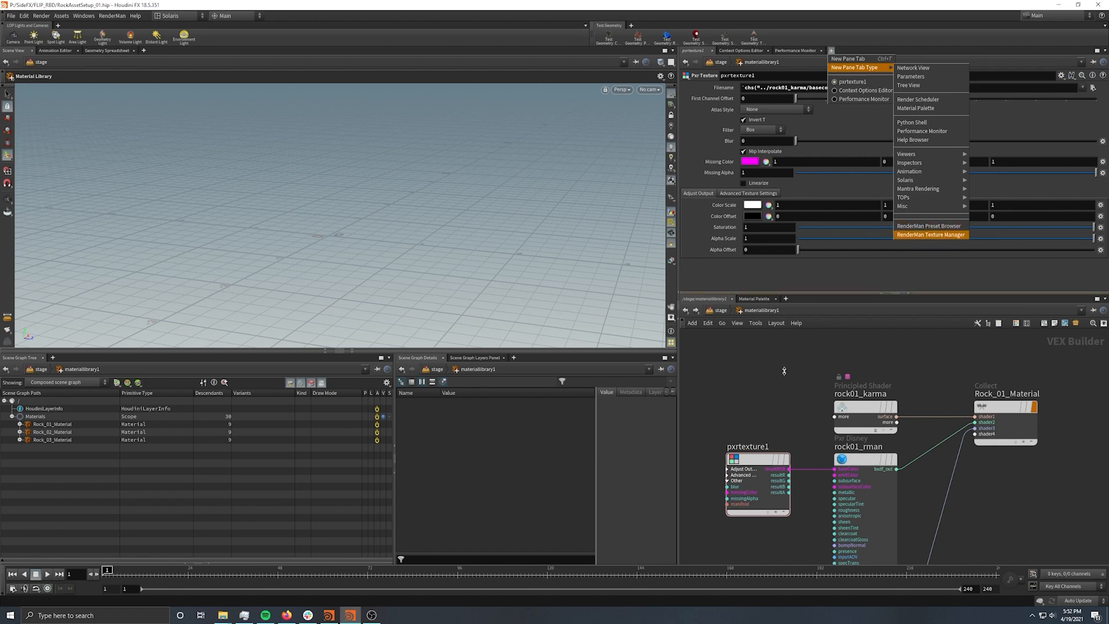
key(Escape)
key(Escape)
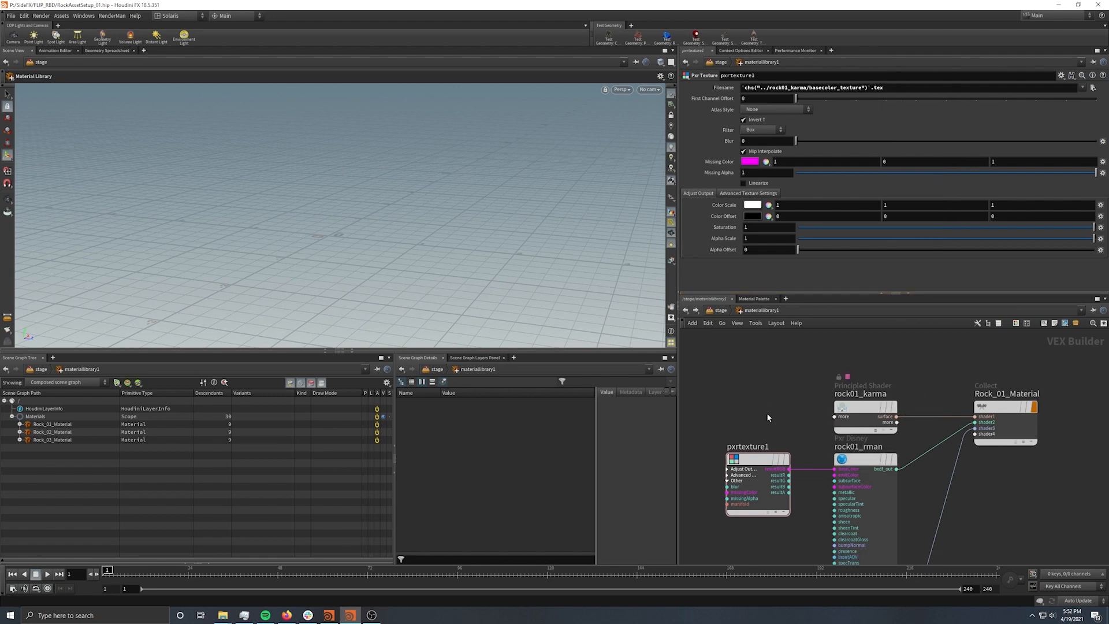
Examine the pxrtexture3 and pxrdisplace1 displacement branch of Rock_01_Material, and show the rock01_rman shader's parameters
middle_drag(771, 435, 780, 389)
scroll(791, 511, down, 1)
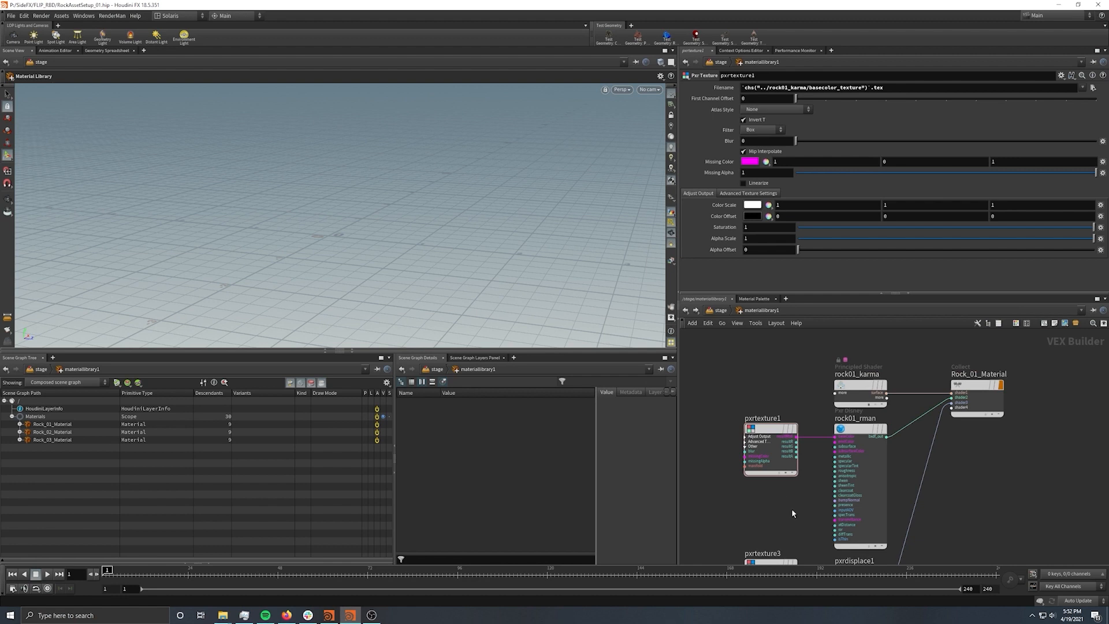
middle_drag(792, 513, 802, 429)
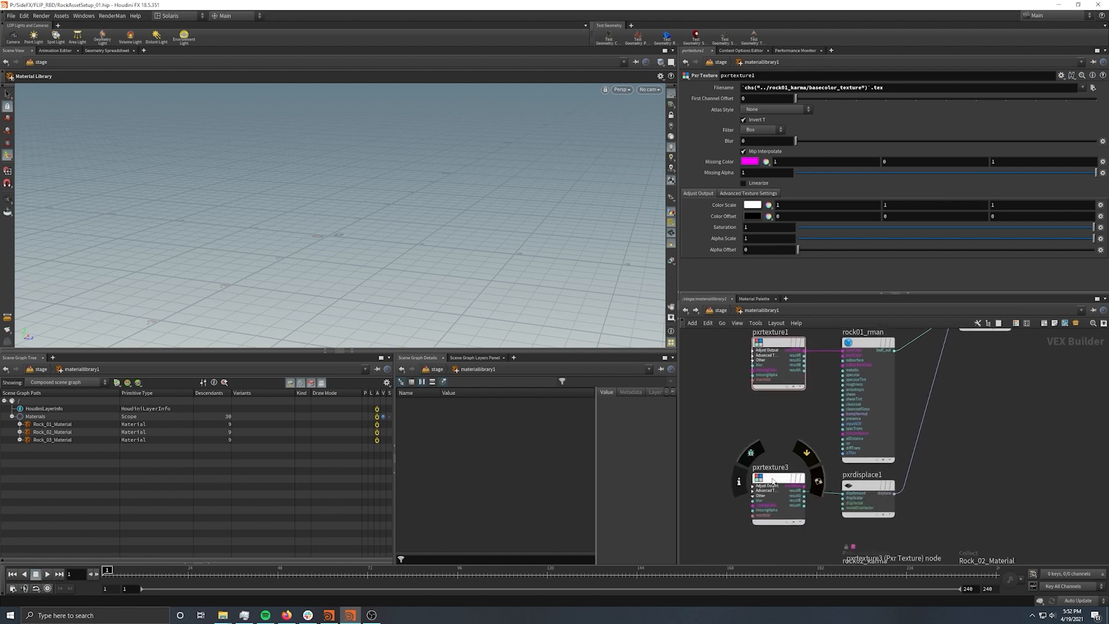
scroll(966, 448, down, 2)
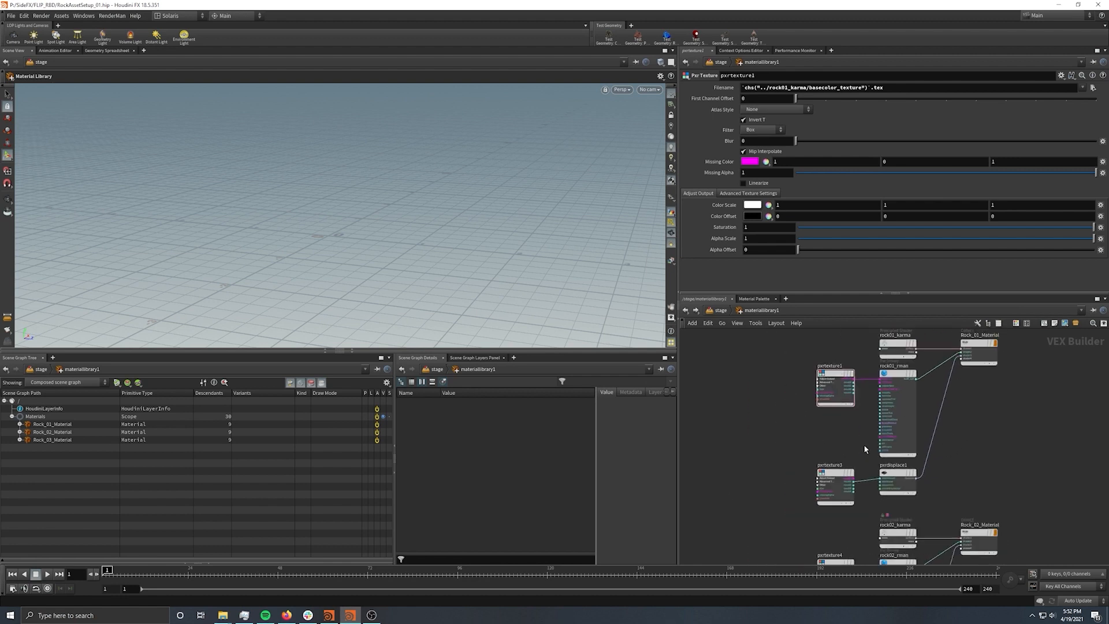
click(899, 404)
middle_drag(980, 437, 964, 354)
middle_drag(1007, 523, 963, 408)
scroll(938, 495, down, 3)
scroll(889, 485, up, 4)
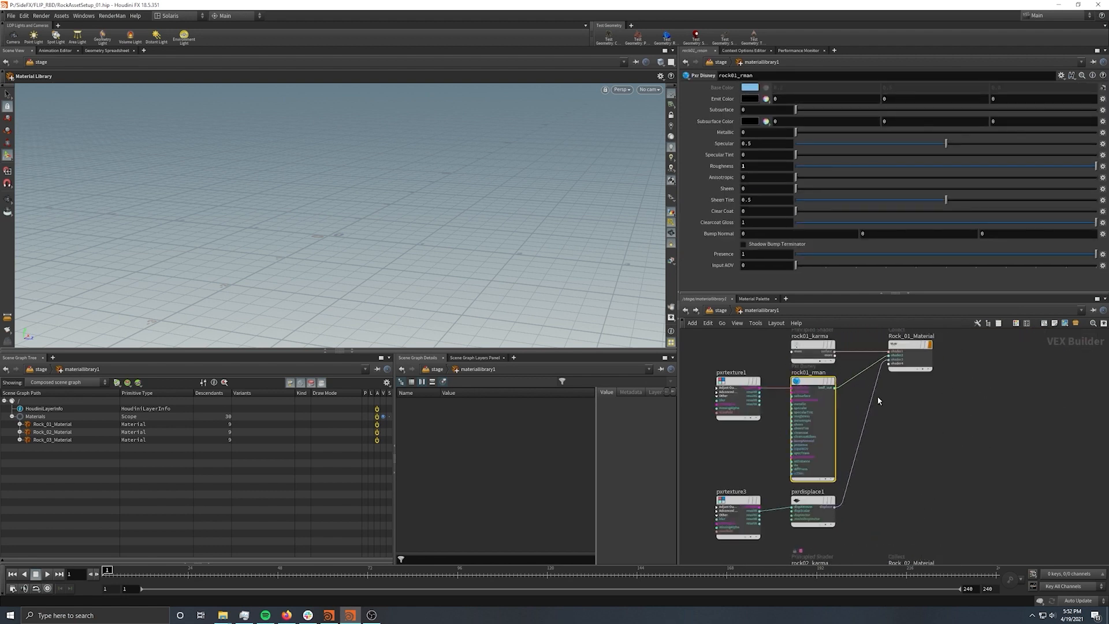
Examine how the rock01_karma and rock01_rman shaders and the displacement feed into the Rock_01_Material collect node
scroll(928, 479, up, 5)
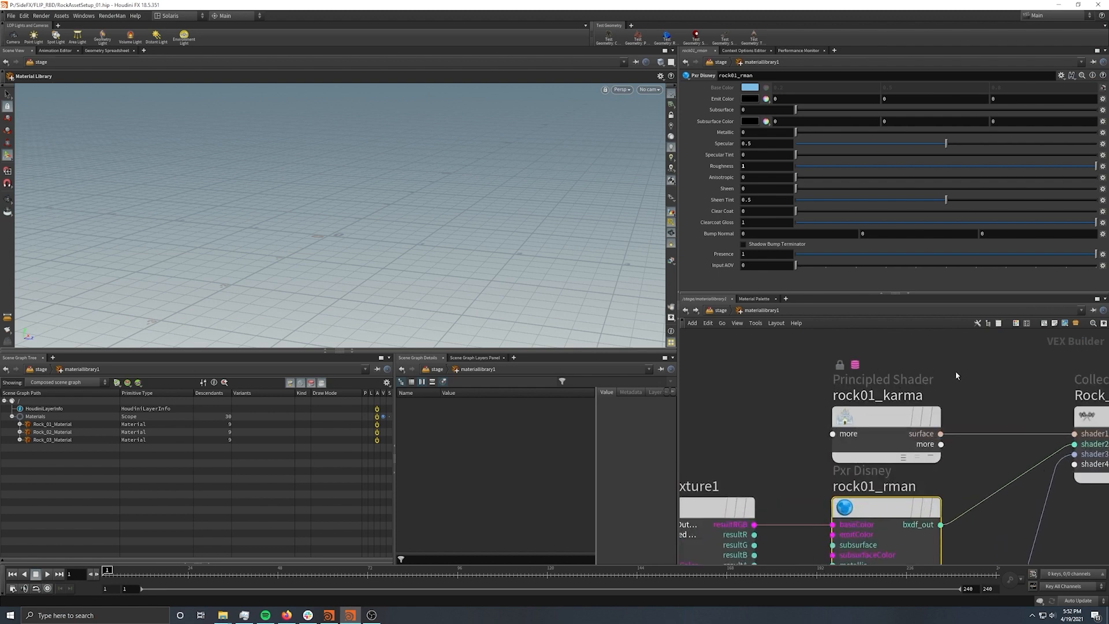
click(875, 417)
middle_drag(788, 437, 789, 371)
click(885, 441)
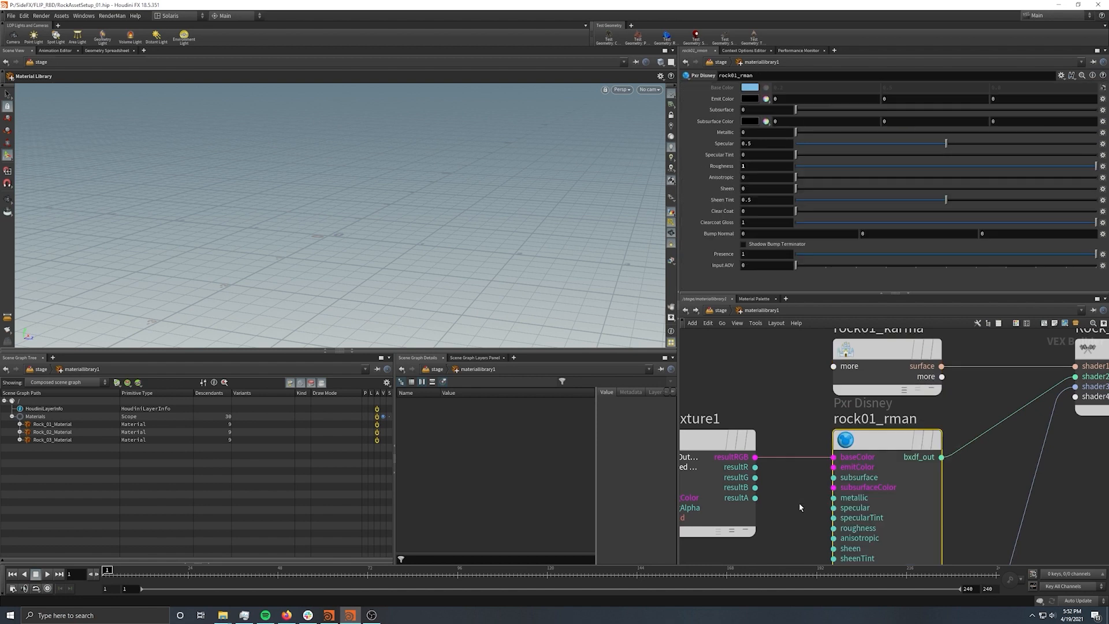
scroll(818, 505, down, 3)
middle_drag(1019, 502, 948, 474)
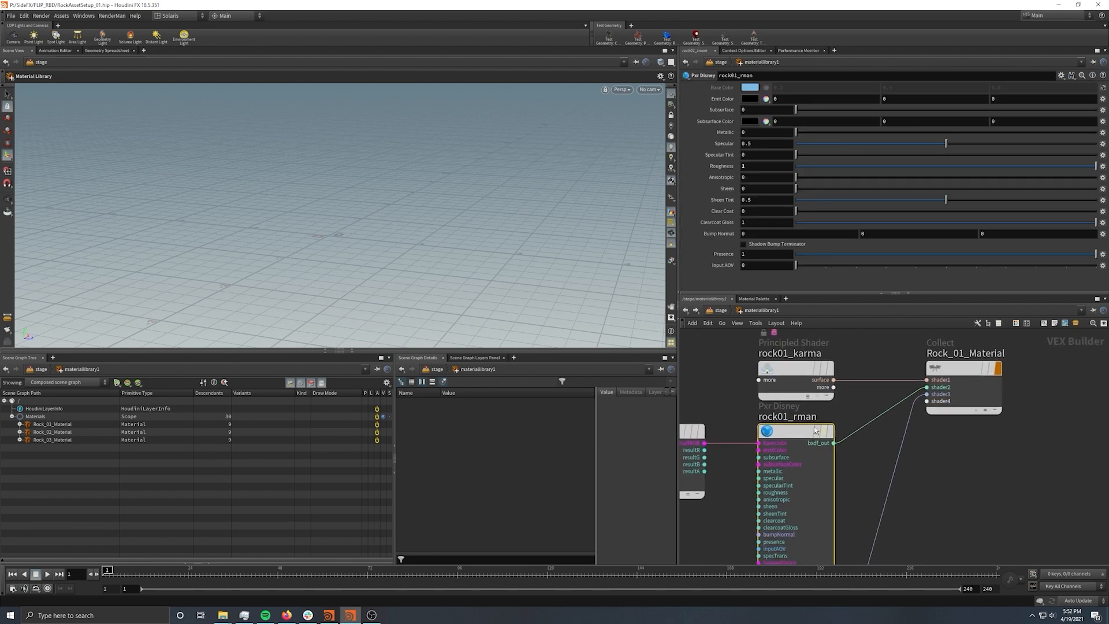
scroll(913, 474, down, 3)
middle_drag(922, 513, 907, 478)
scroll(832, 379, up, 3)
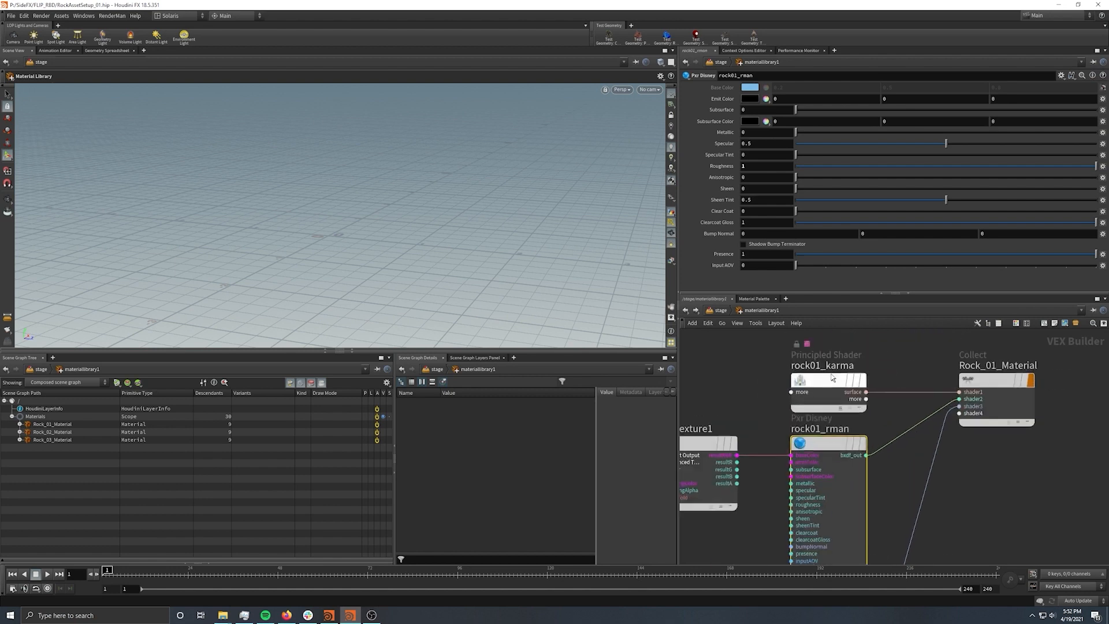
mouse_move(822, 384)
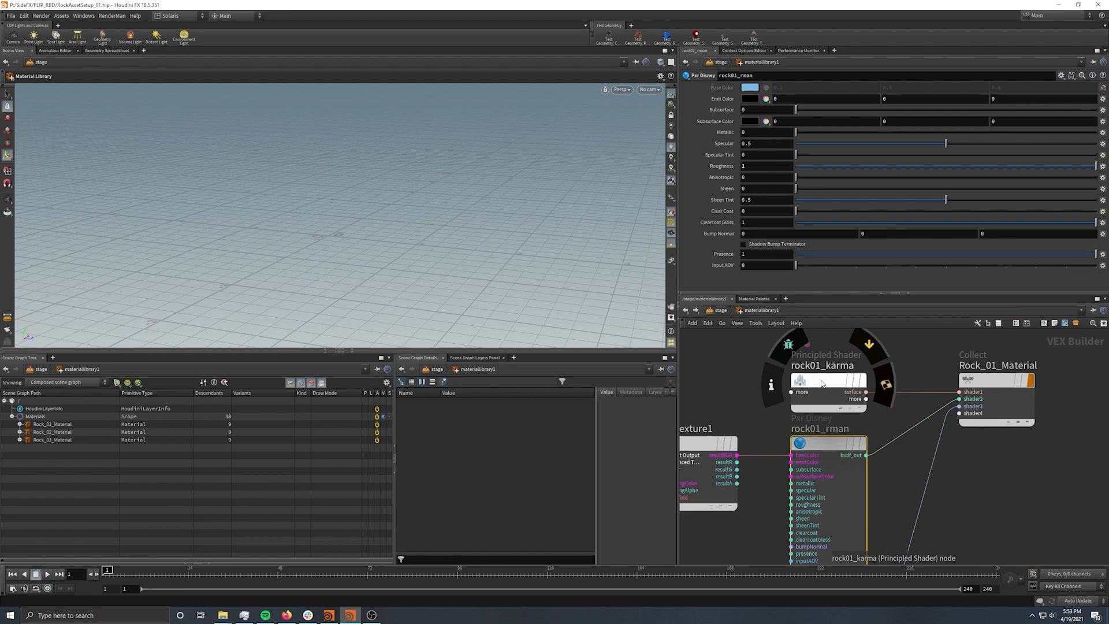
scroll(757, 407, down, 4)
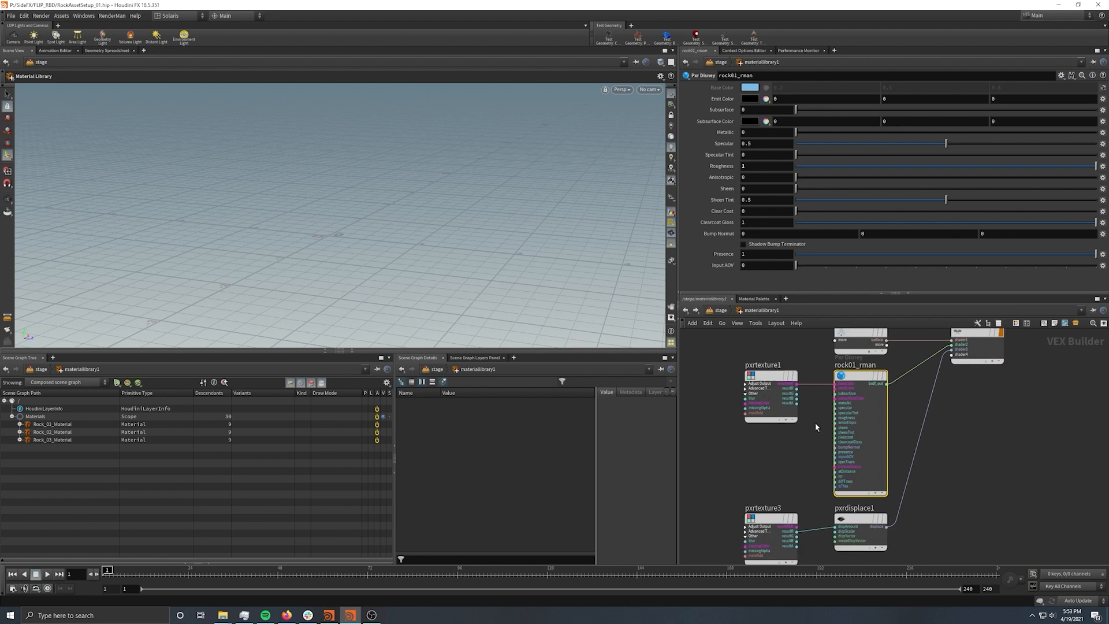
scroll(903, 358, up, 3)
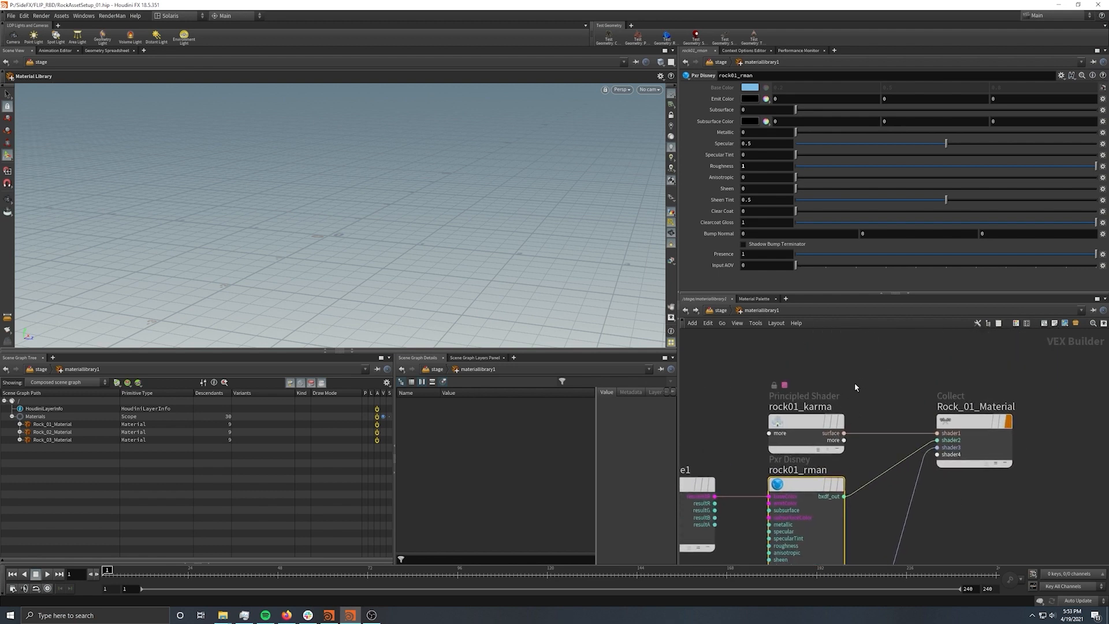
scroll(982, 418, down, 2)
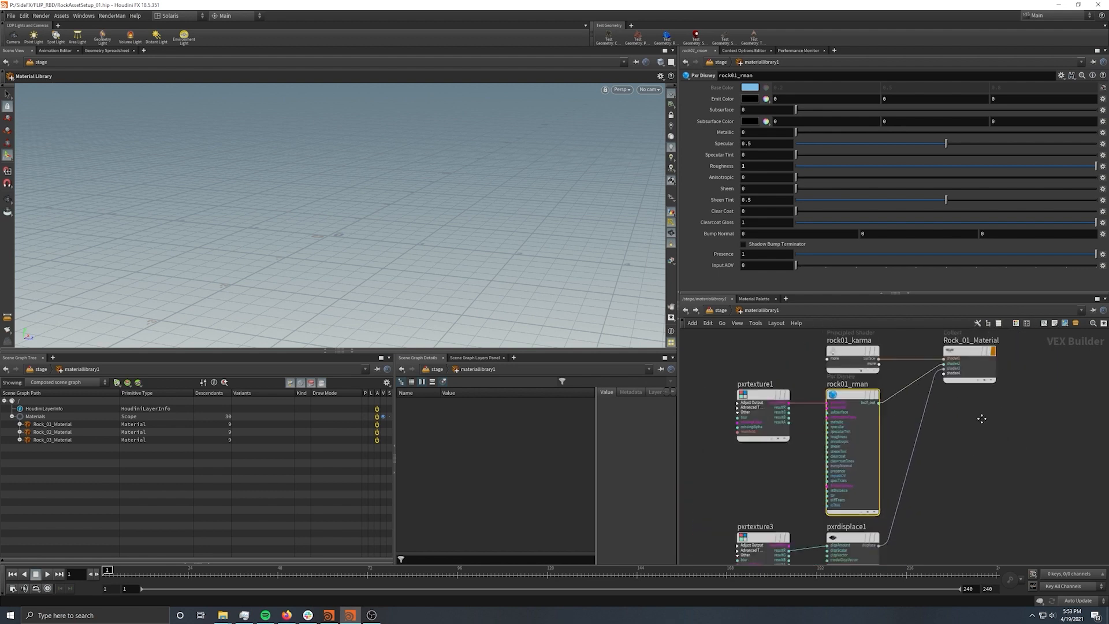
Return to the stage network, review configureprimitive1's settings, and display the configure primitive node of each of the three rocks
click(720, 311)
scroll(838, 409, down, 2)
middle_drag(830, 469, 835, 406)
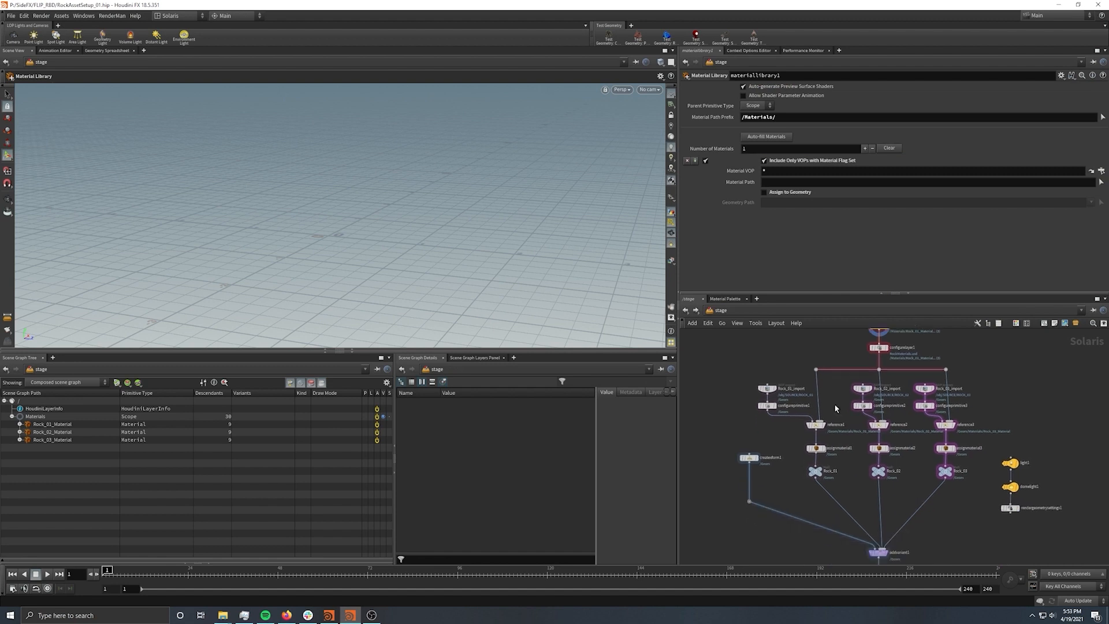
scroll(835, 408, up, 3)
drag(769, 336, 731, 401)
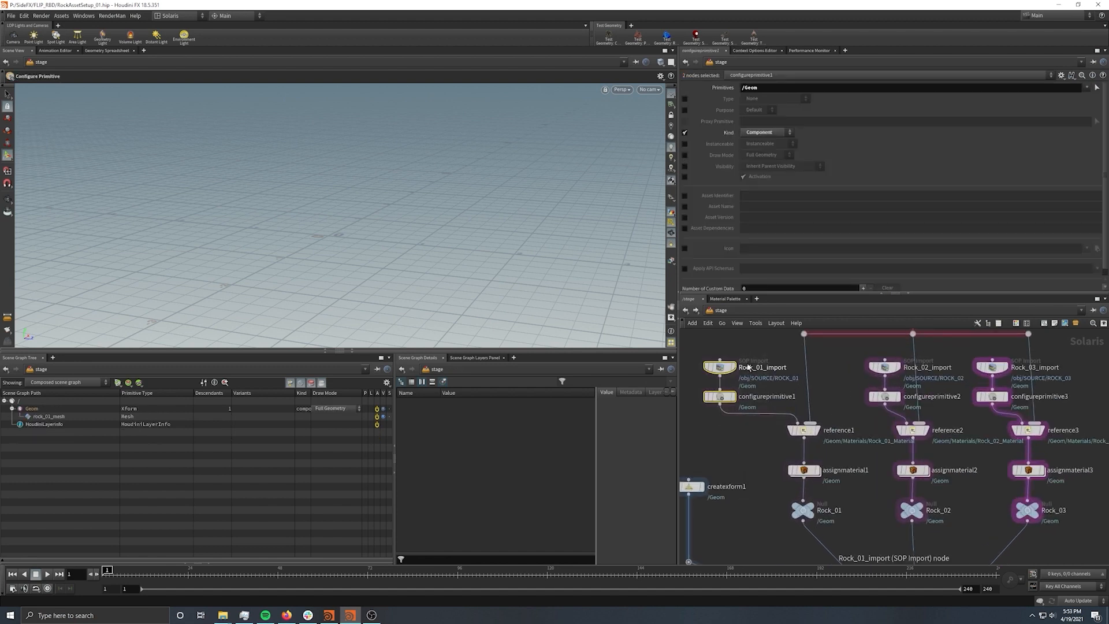
click(732, 397)
click(899, 396)
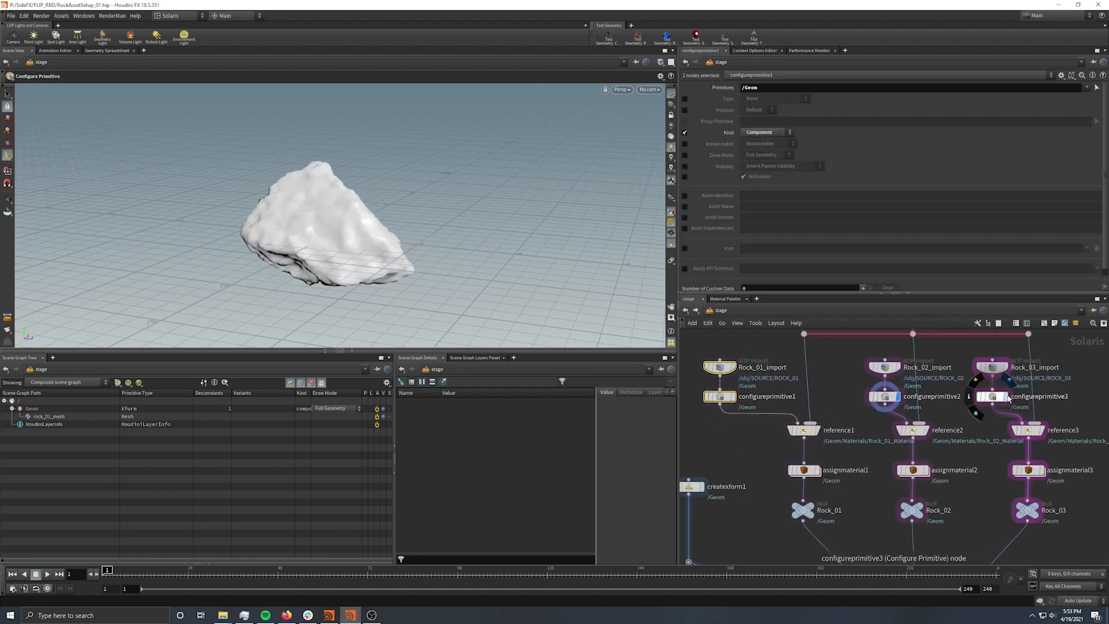
click(1005, 397)
Review the reference1 and assignmaterial1 parameters for Rock_01, and display the assign material node of each rock
click(817, 431)
click(803, 430)
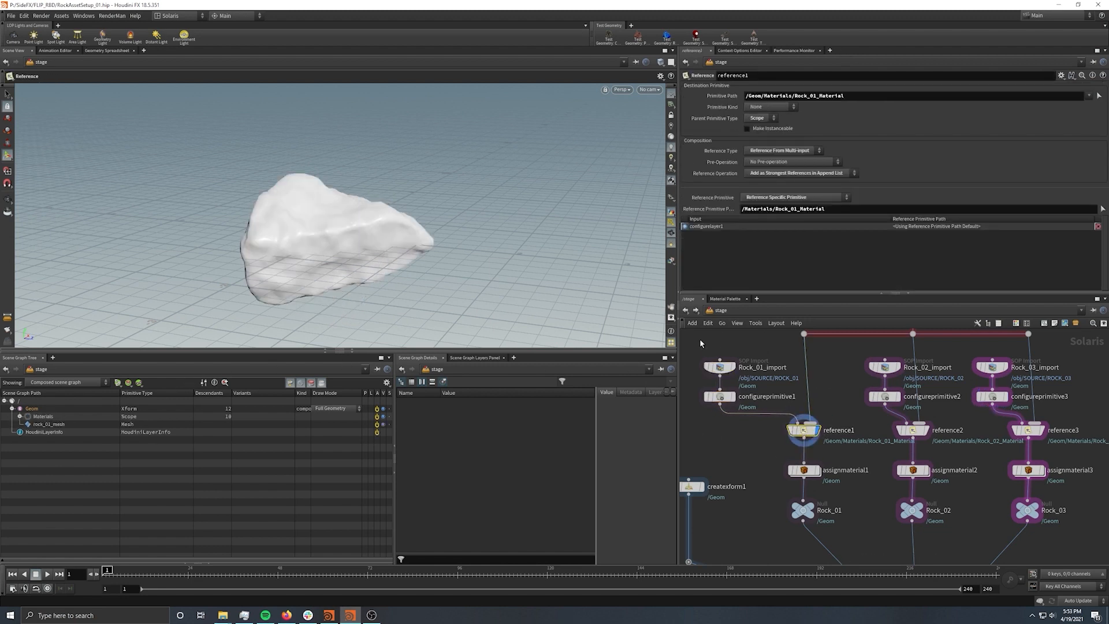
click(817, 471)
click(806, 471)
middle_drag(830, 480, 814, 423)
click(913, 413)
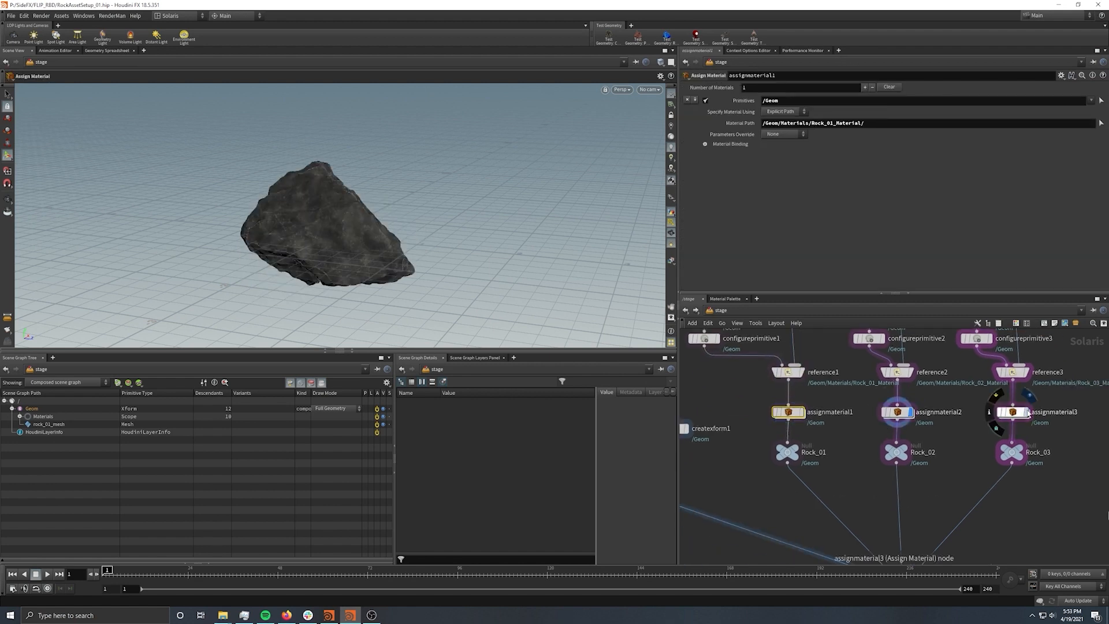
click(1028, 414)
Display addvariant1 and review its model variant set and the three rock inputs
middle_drag(858, 488, 964, 399)
scroll(939, 487, down, 1)
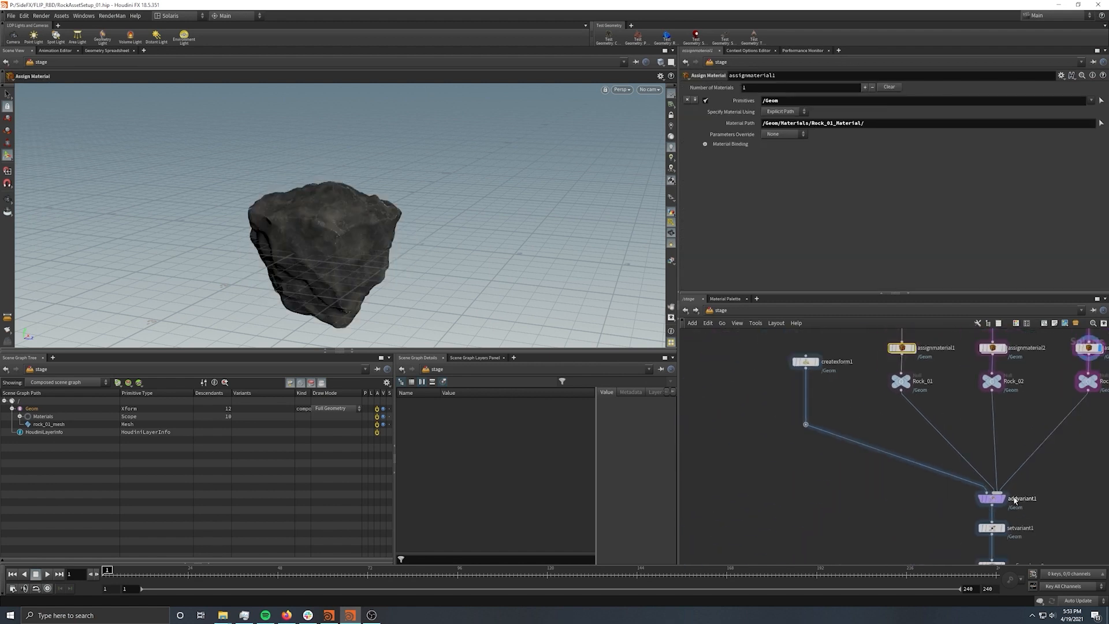
click(1004, 499)
click(993, 499)
middle_drag(1062, 500, 1001, 465)
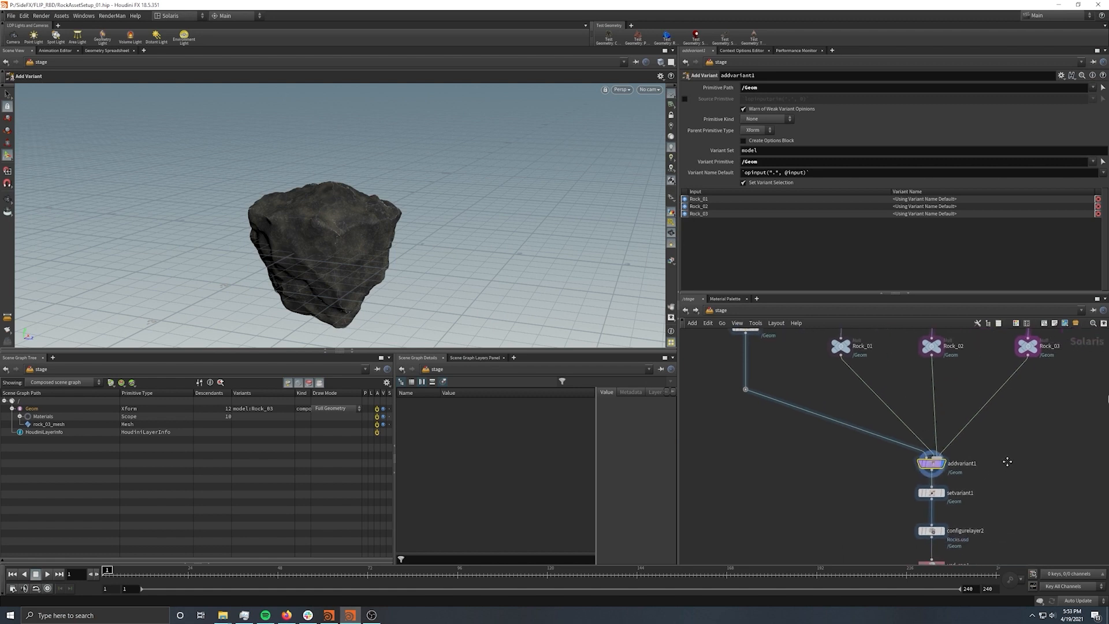
middle_drag(813, 452, 770, 463)
Inspect the Geom primitive's variant entry in the scene graph, comparing the Rock_03 null with addvariant1
click(267, 410)
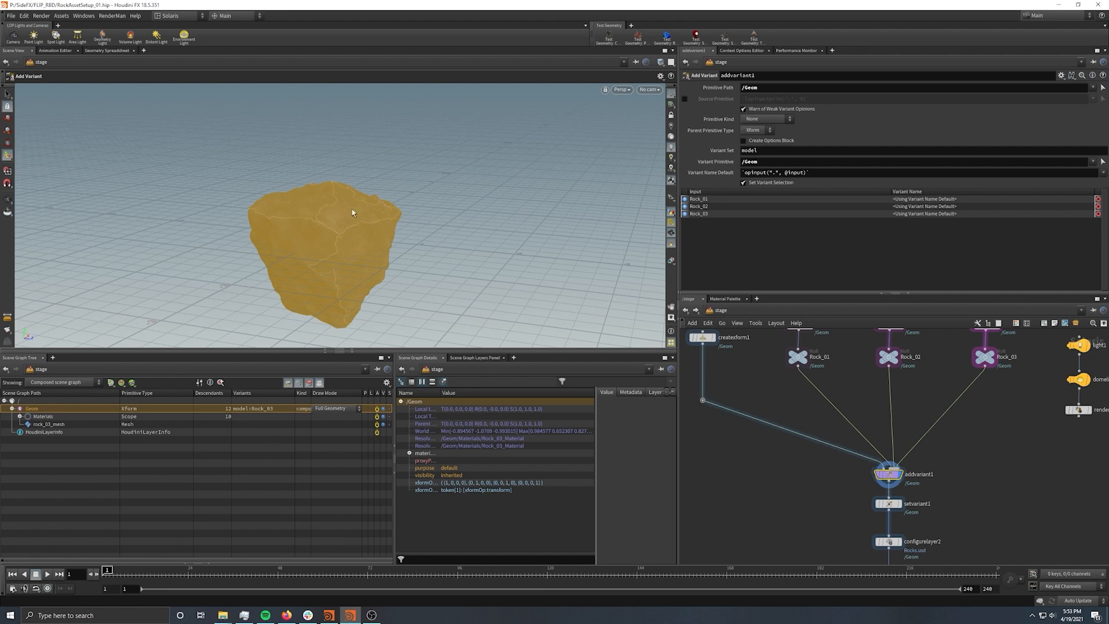
click(985, 357)
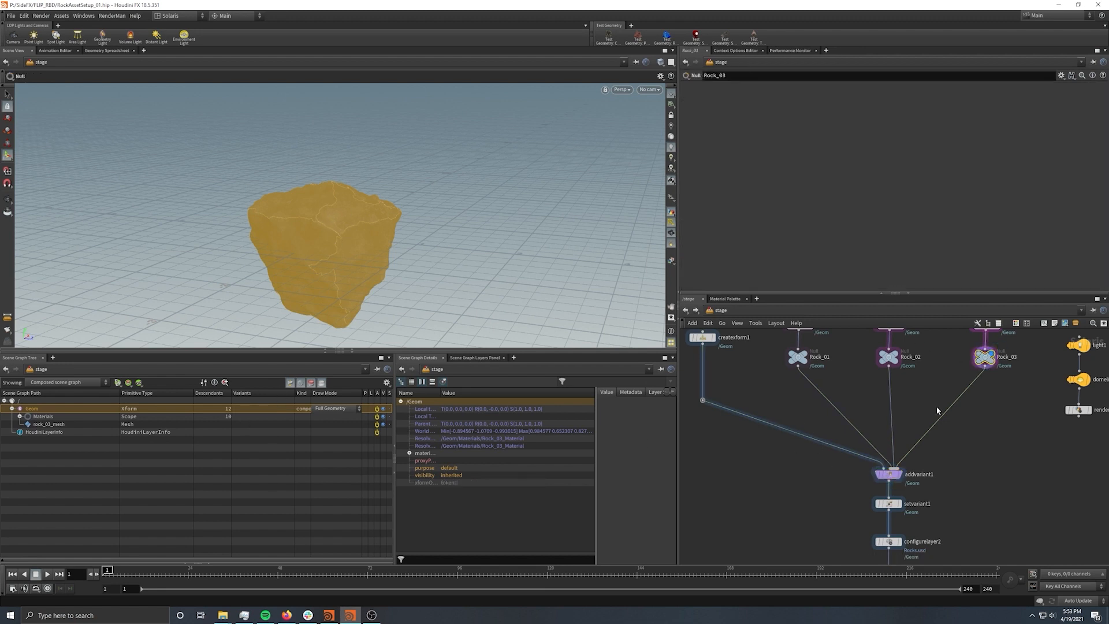
click(901, 475)
middle_drag(948, 500, 962, 444)
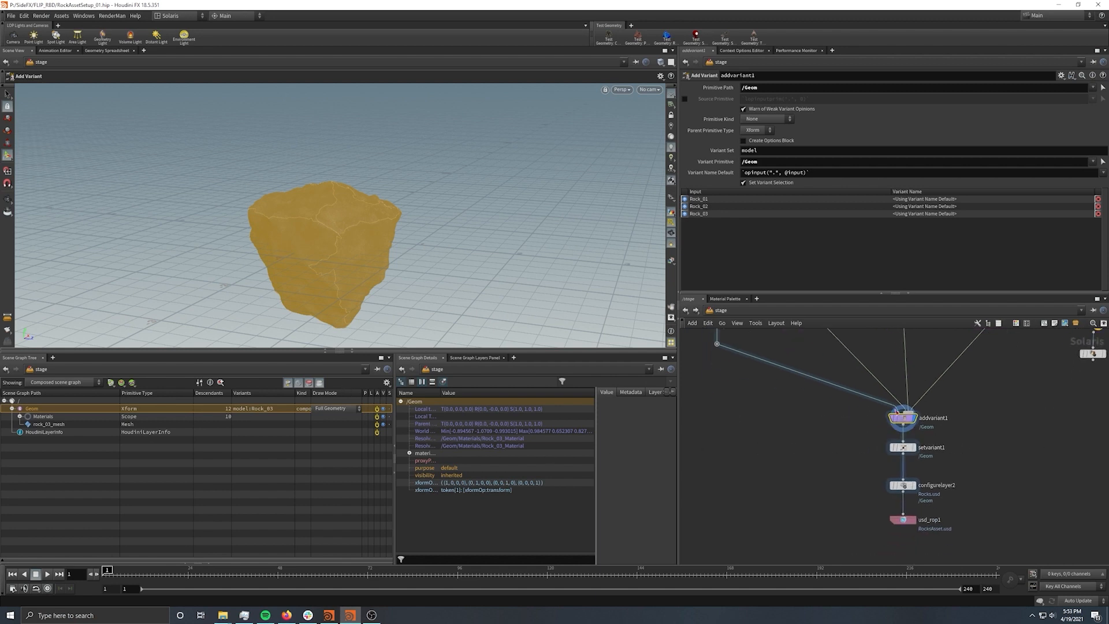
Display setvariant1 and review the Variant Name it uses for the model variant set
click(907, 448)
click(904, 448)
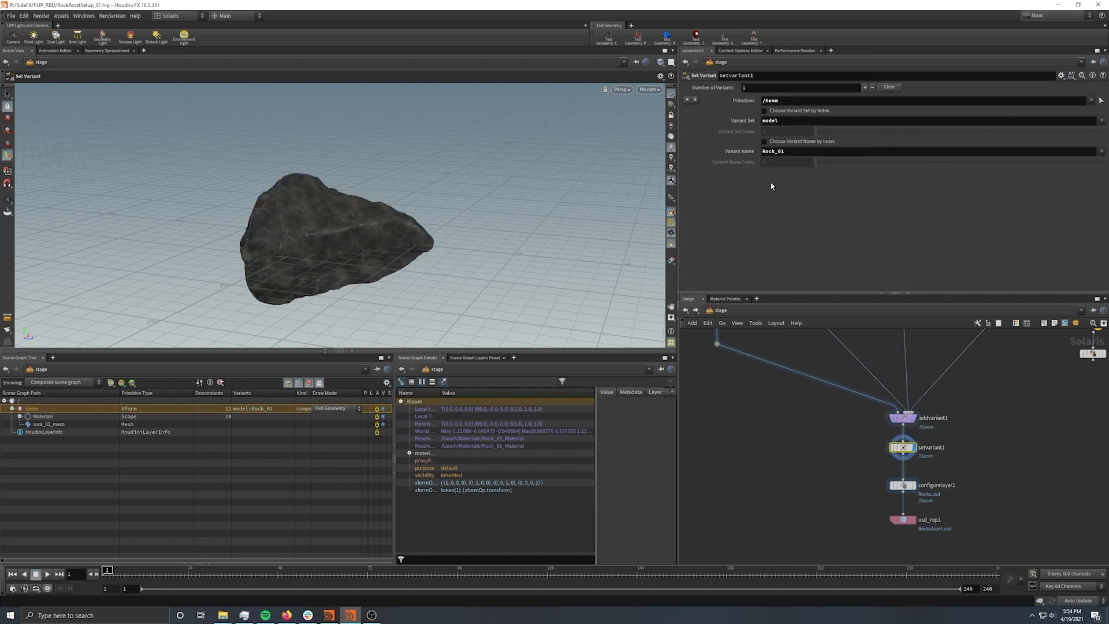
click(795, 152)
drag(800, 153, 752, 153)
click(809, 455)
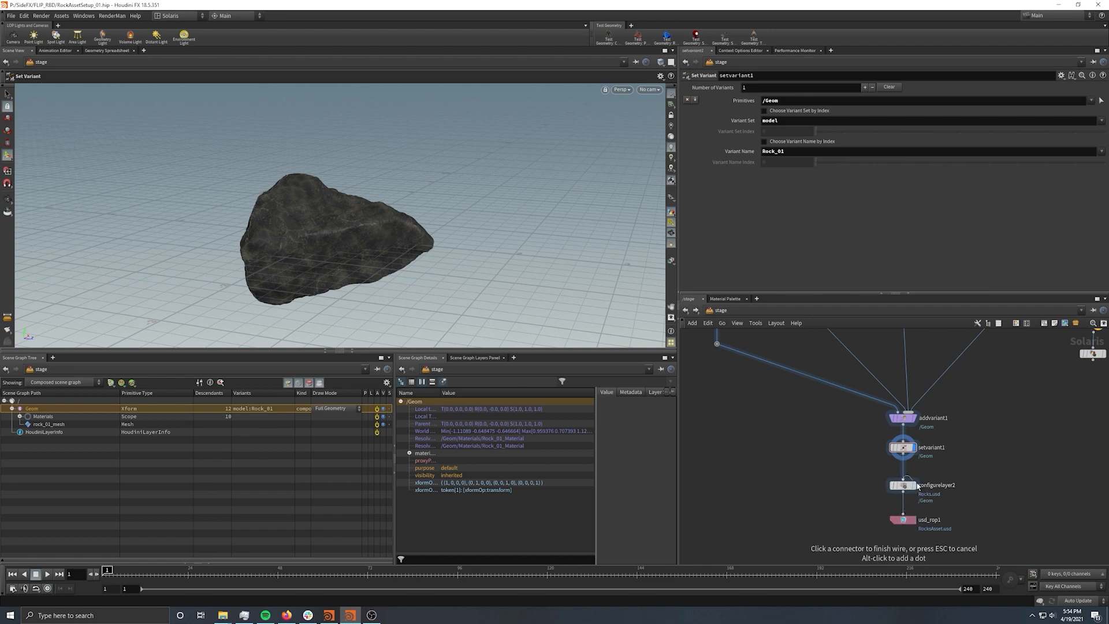
Review the Output File path of usd_rop1 at the end of the rock setup
click(905, 521)
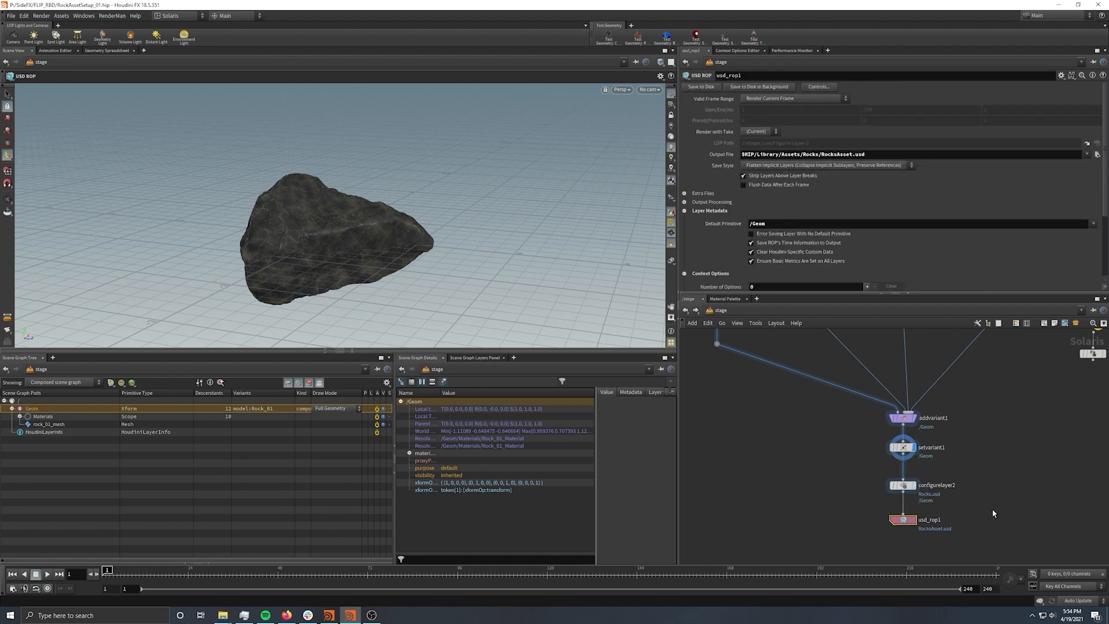
drag(864, 154, 743, 154)
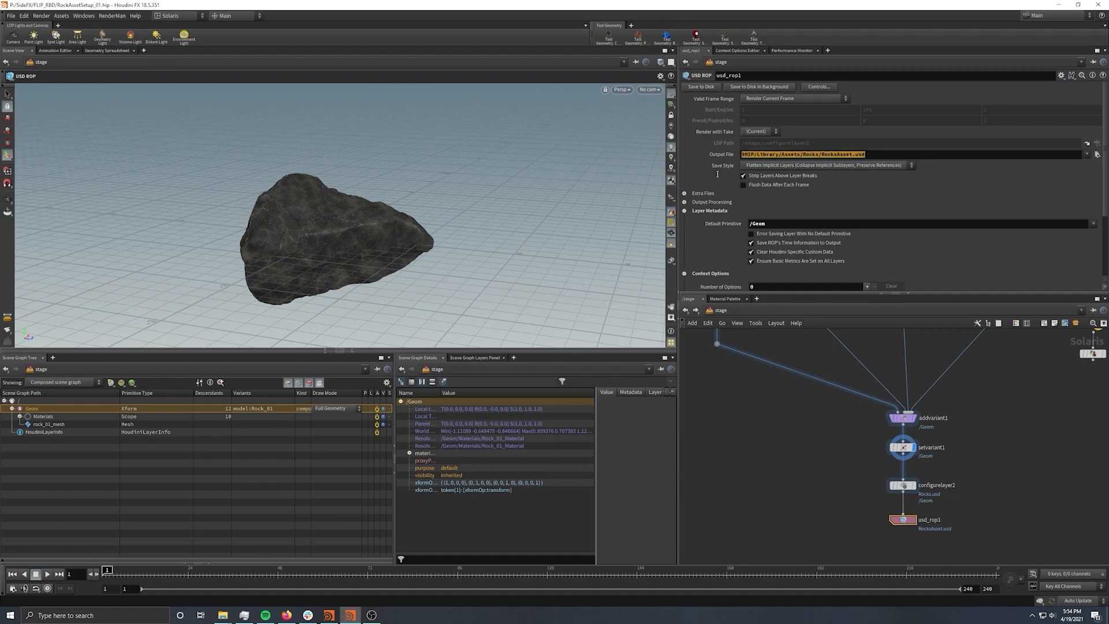
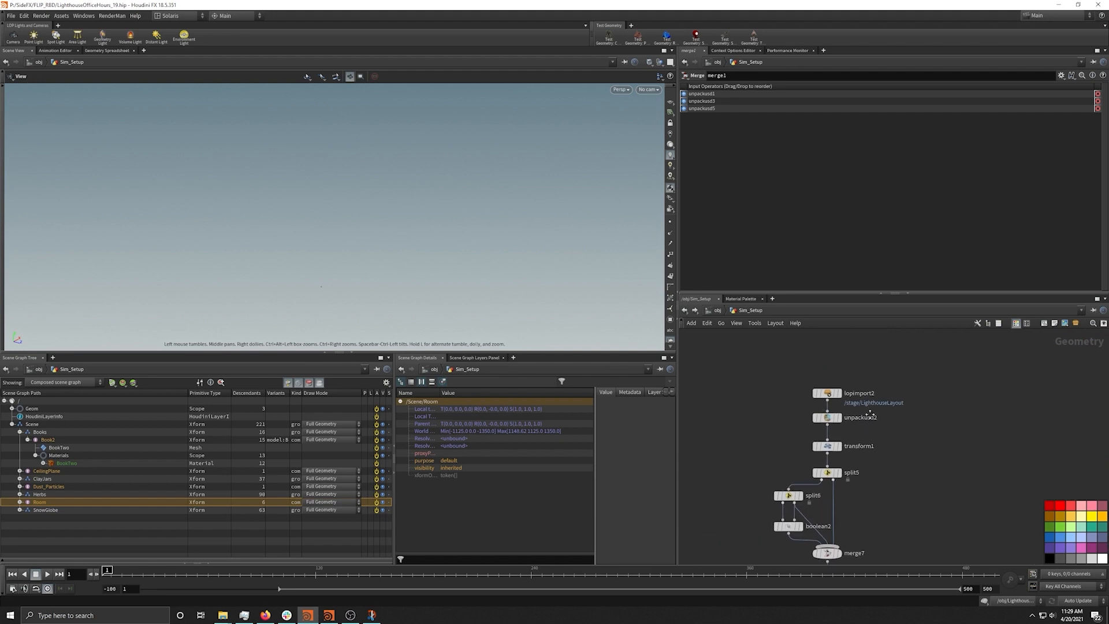
Display lopimport2 in the Sim_Setup network and review its Primitives and LOP Path parameters
click(828, 427)
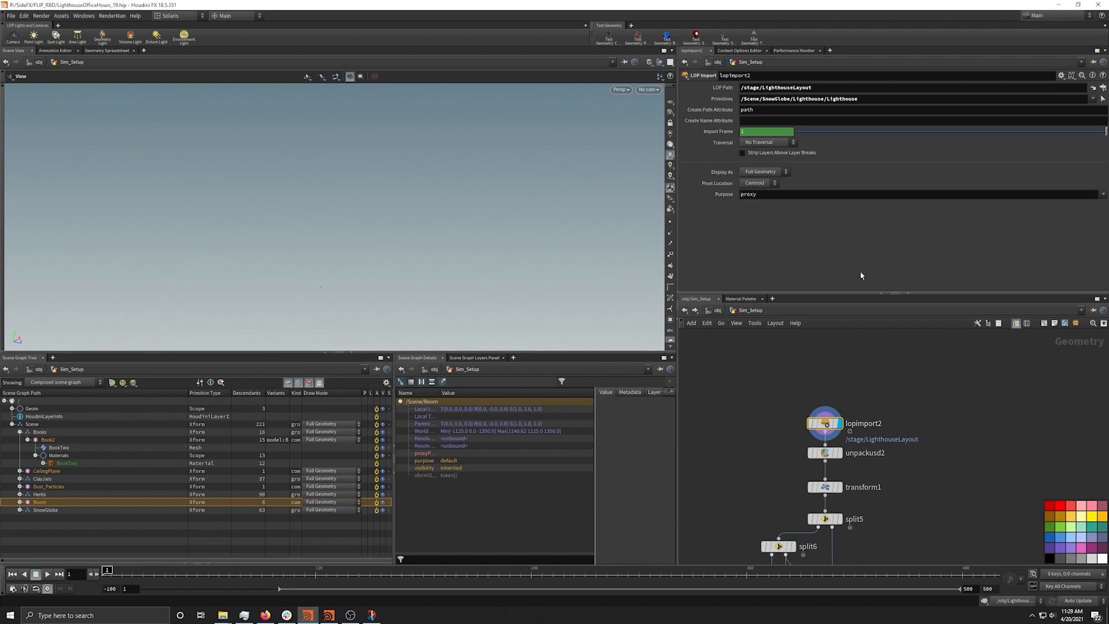
drag(877, 100, 718, 112)
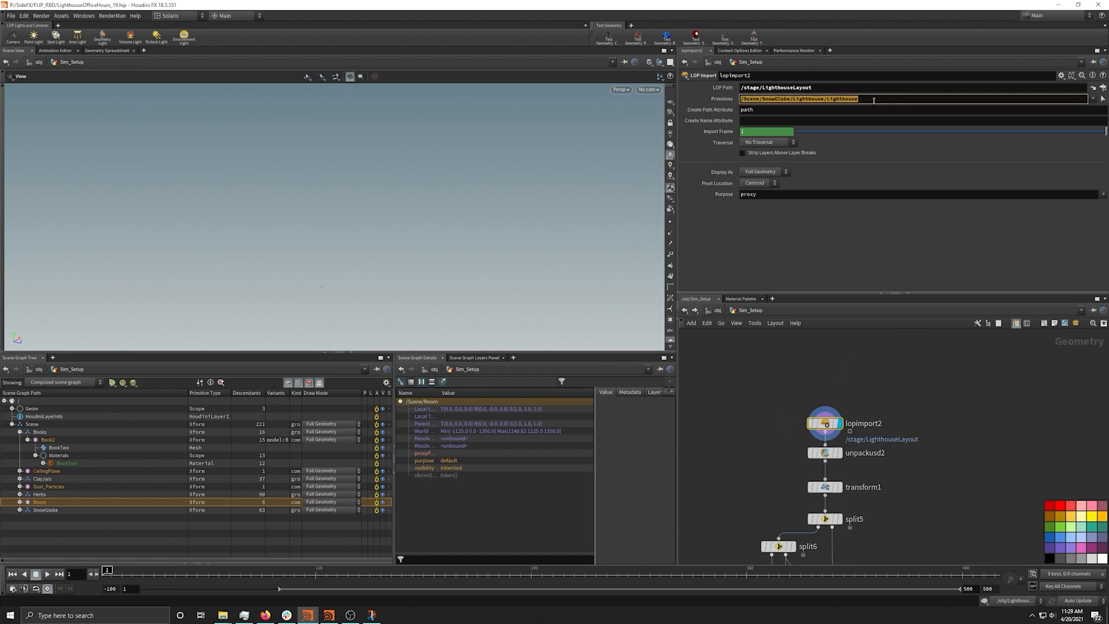
click(832, 425)
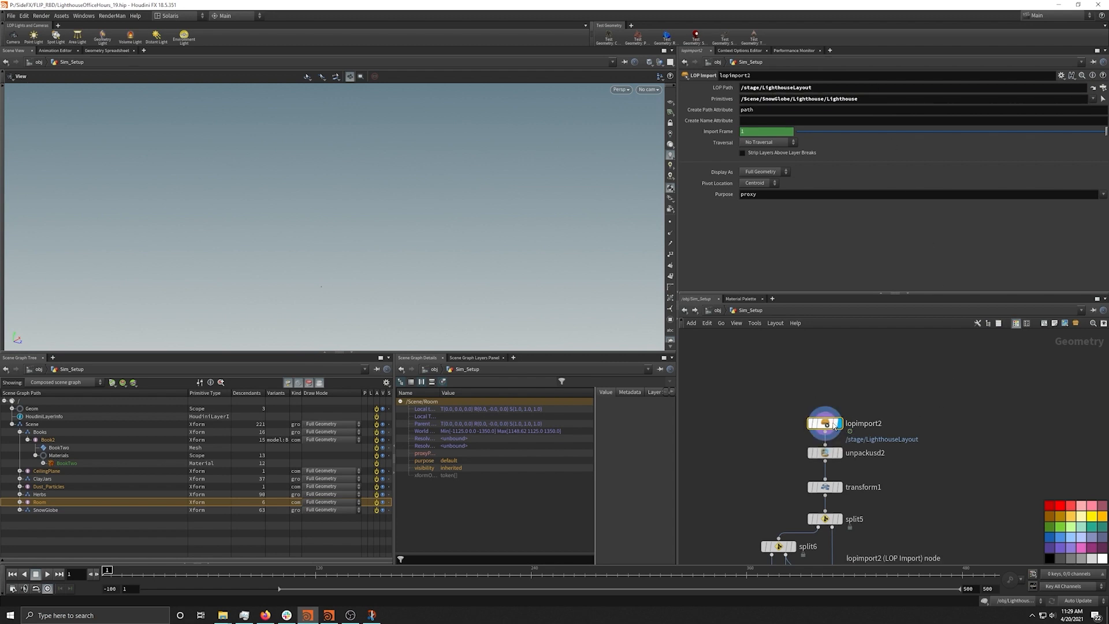
drag(806, 88, 744, 88)
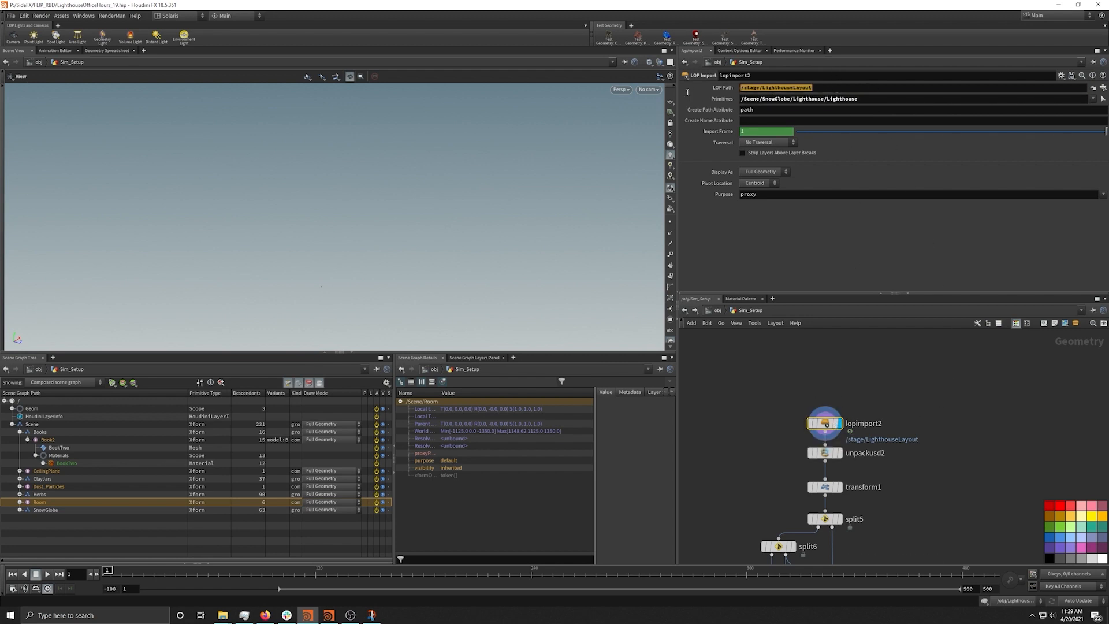
Check the stage node referenced by the LOP Path parameter of lopimport2
click(743, 88)
click(762, 88)
drag(763, 88, 827, 85)
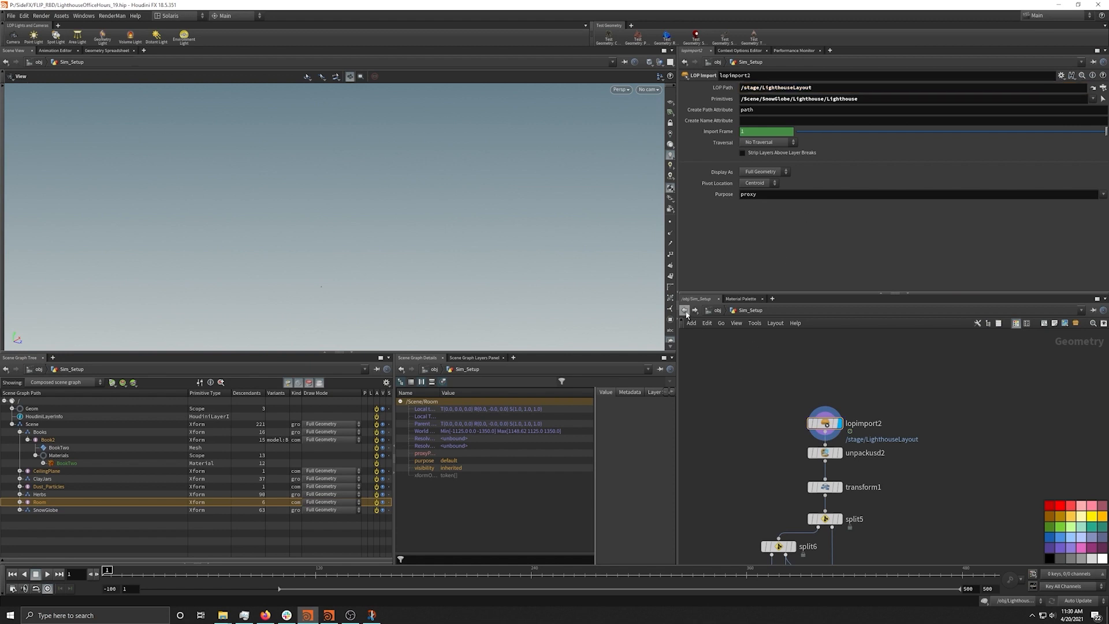
Switch to the stage network and display the LighthouseLayout null to view the snow globe layout
key(u)
click(721, 323)
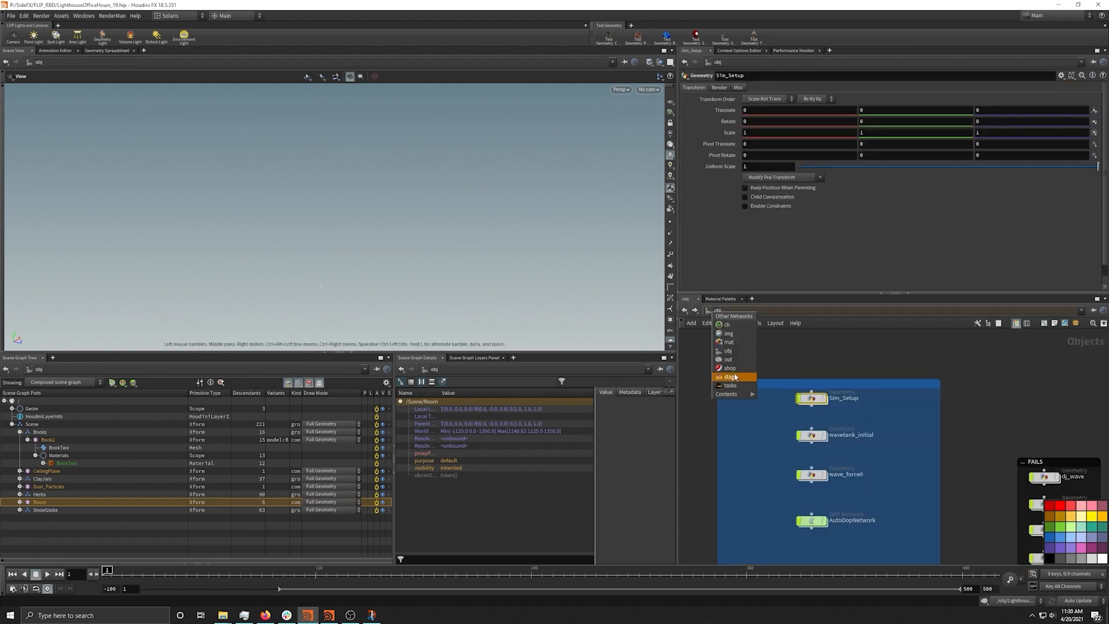
click(731, 378)
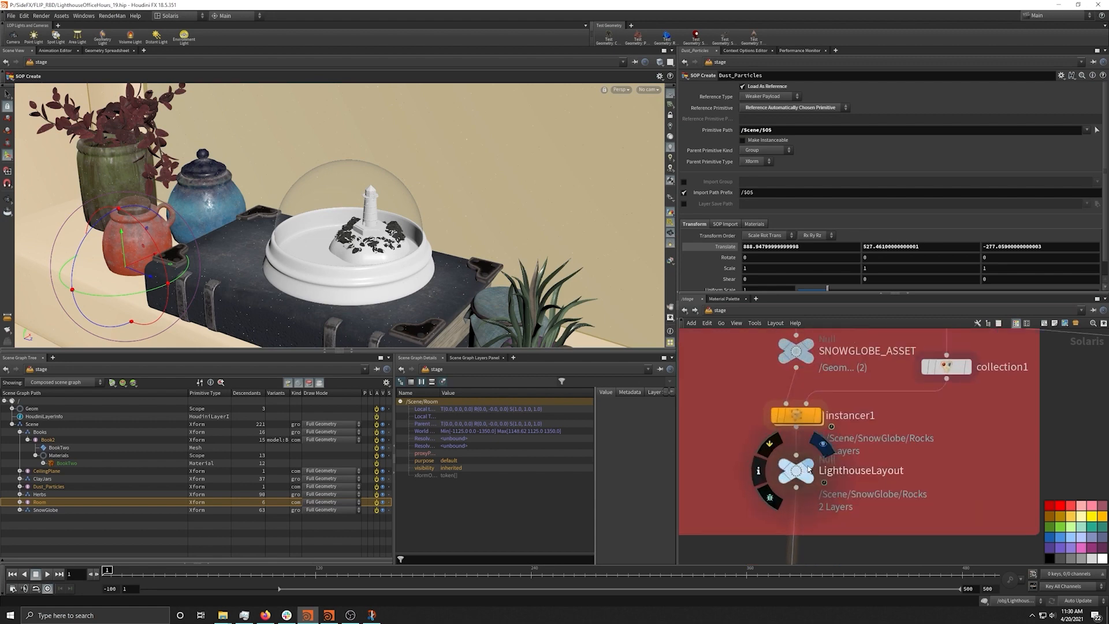
click(799, 471)
right_drag(209, 287, 463, 300)
middle_drag(462, 300, 515, 185)
right_drag(515, 186, 653, 260)
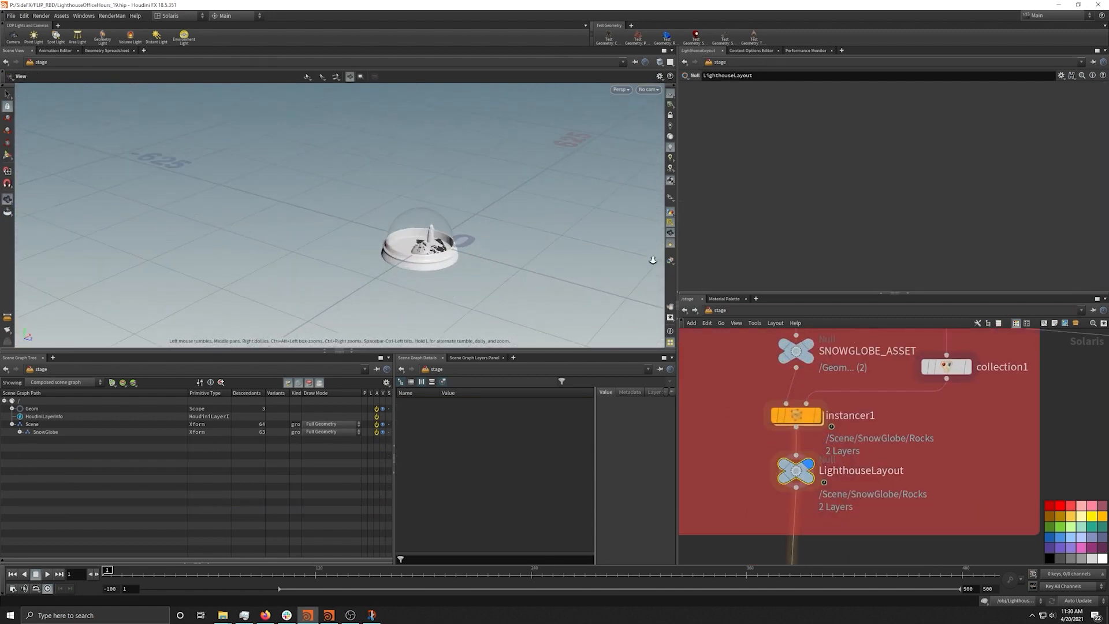
middle_drag(494, 256, 427, 267)
right_drag(426, 267, 459, 253)
scroll(868, 528, down, 3)
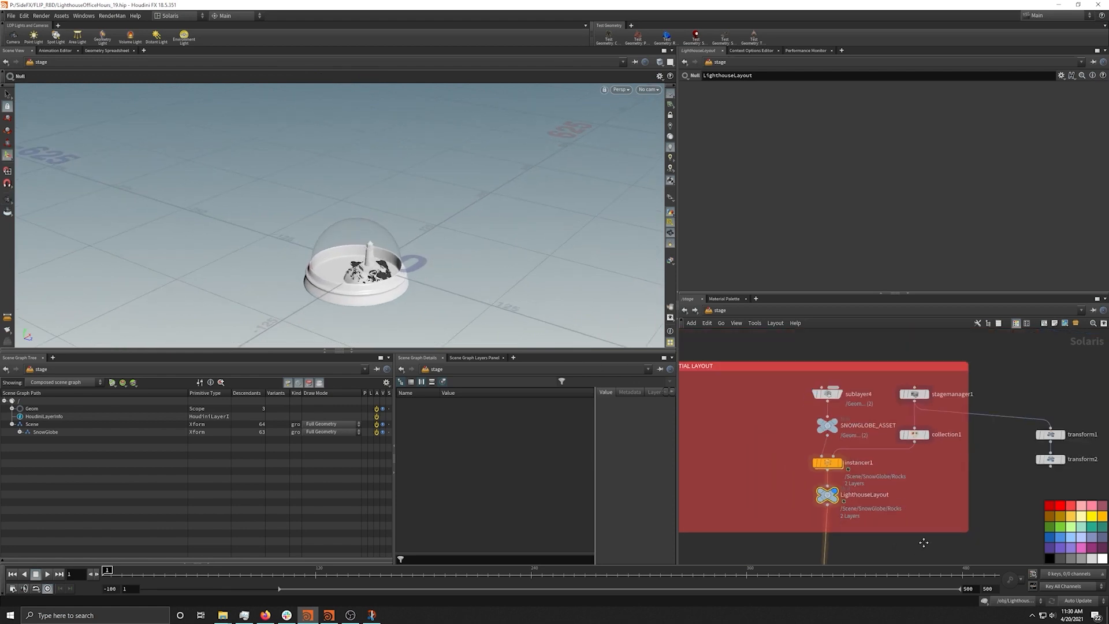
Examine the stage network downstream of LighthouseLayout as far as the FX import section
middle_drag(923, 549, 921, 404)
scroll(894, 480, down, 2)
middle_drag(940, 522, 937, 381)
scroll(964, 508, down, 2)
middle_drag(963, 508, 956, 340)
scroll(775, 444, up, 3)
middle_drag(1019, 483, 992, 411)
middle_drag(998, 535, 967, 413)
middle_drag(982, 506, 956, 434)
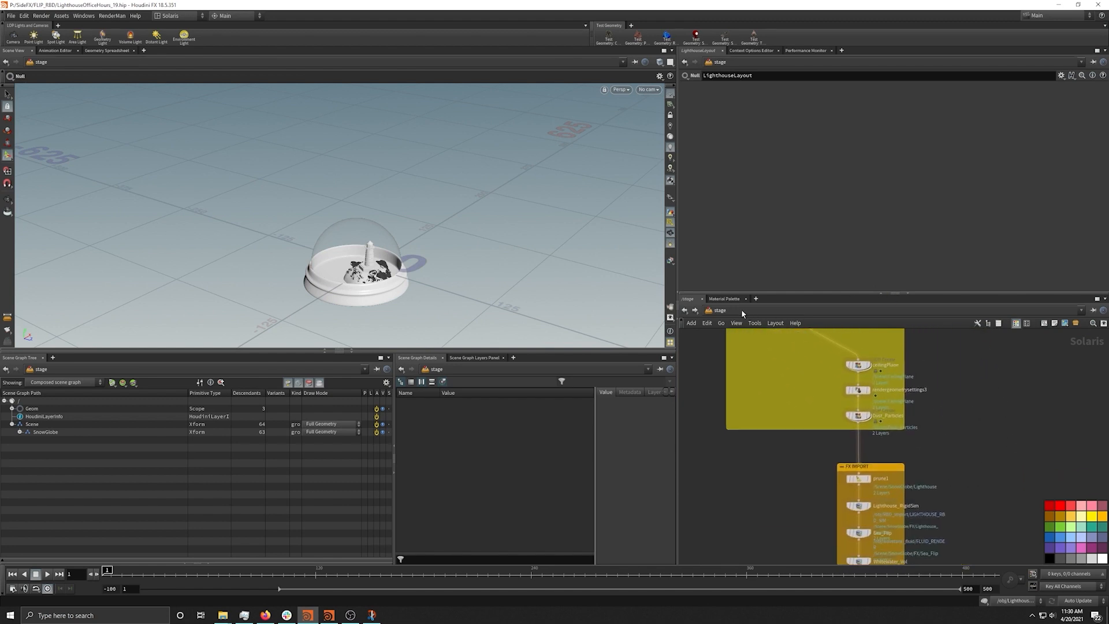
Return to the Sim_Setup network at object level and frame the imported lighthouse in the viewport
click(719, 312)
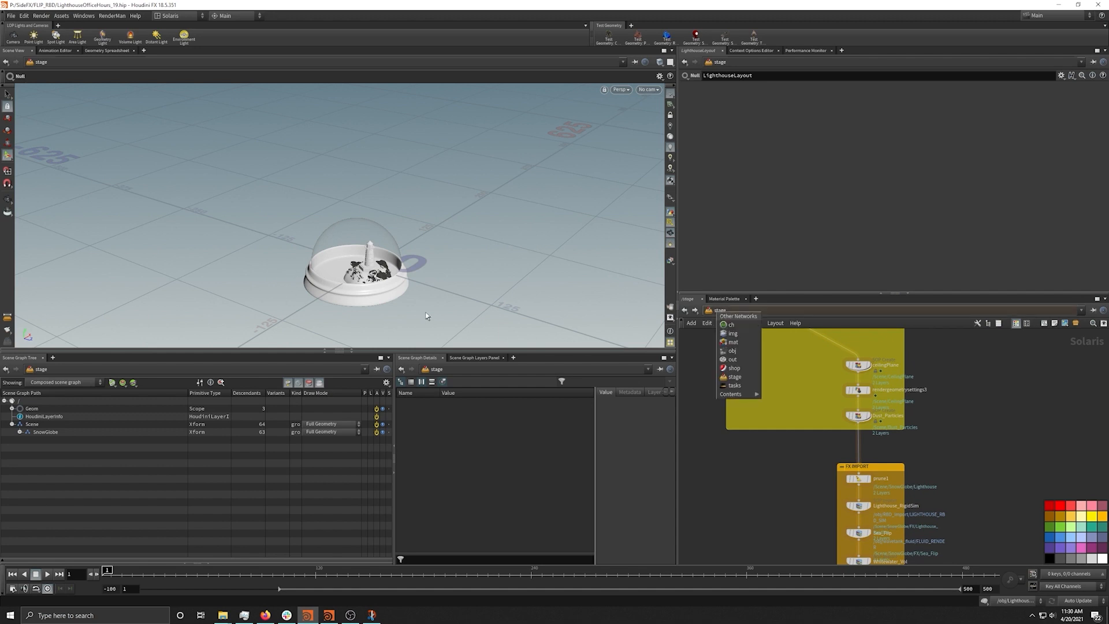
click(734, 351)
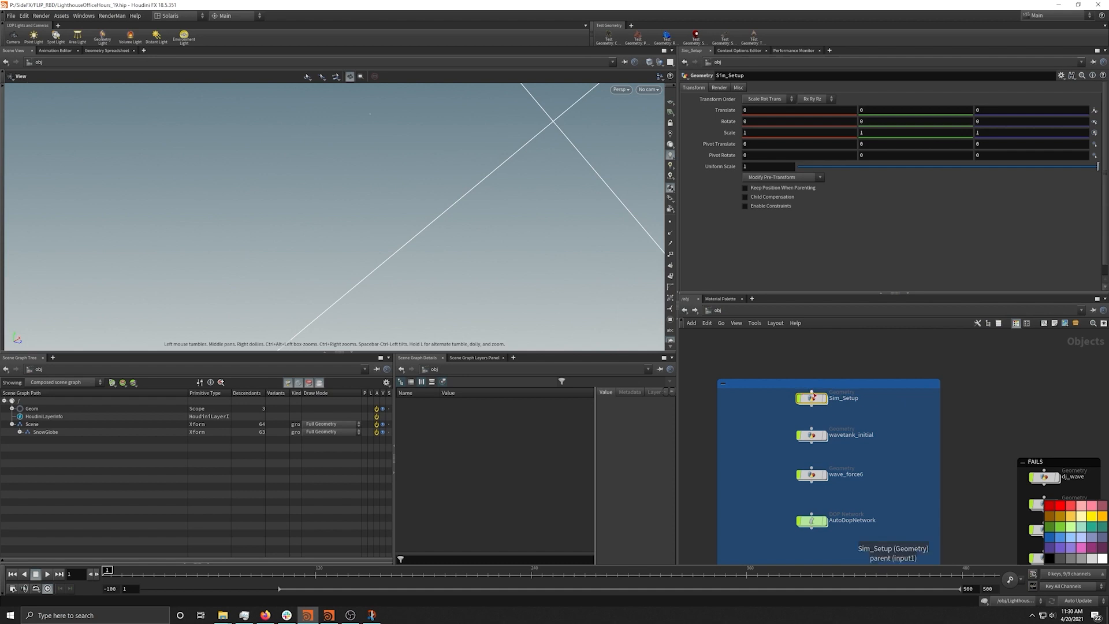
double_click(812, 399)
drag(384, 265, 392, 243)
key(space+g)
Review the Primitives path that lopimport2 uses to import the lighthouse, and view the imported geometry
drag(860, 99, 712, 106)
click(792, 99)
drag(860, 98, 719, 104)
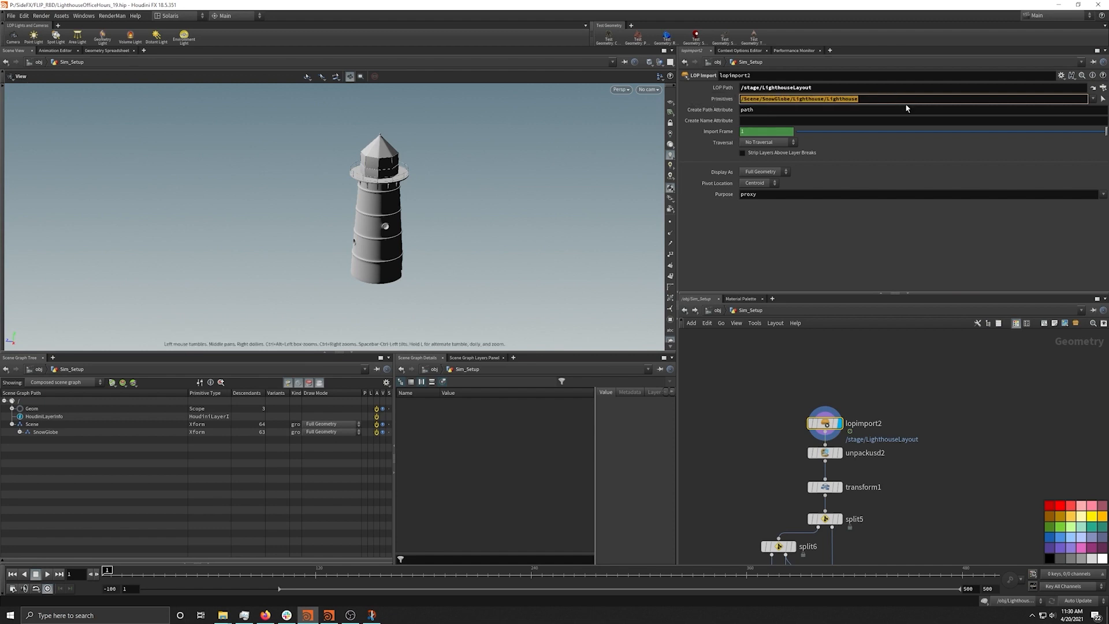
drag(624, 254, 641, 203)
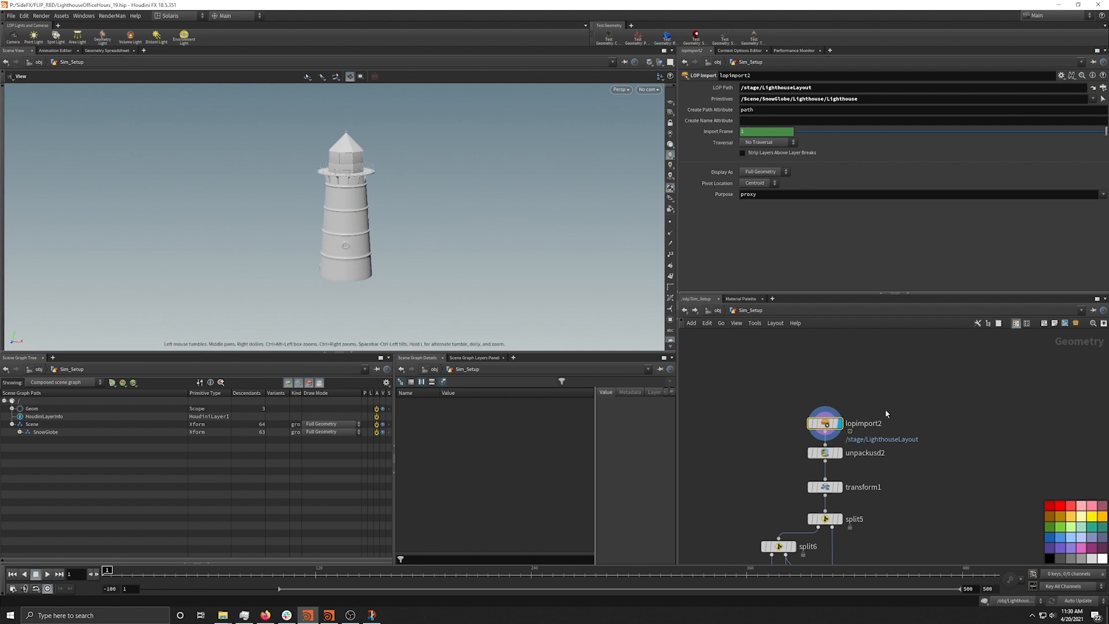
Inspect the node info of lopimport2 and unpackusd2 to compare the packed and unpacked lighthouse geometry
middle_drag(906, 493, 905, 467)
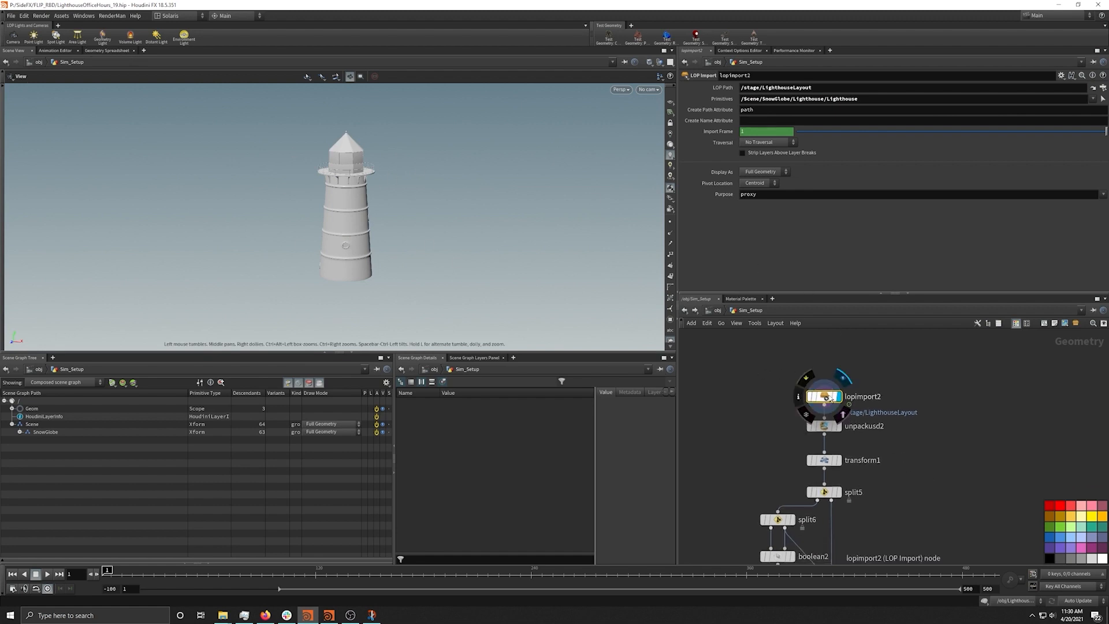
middle_click(832, 396)
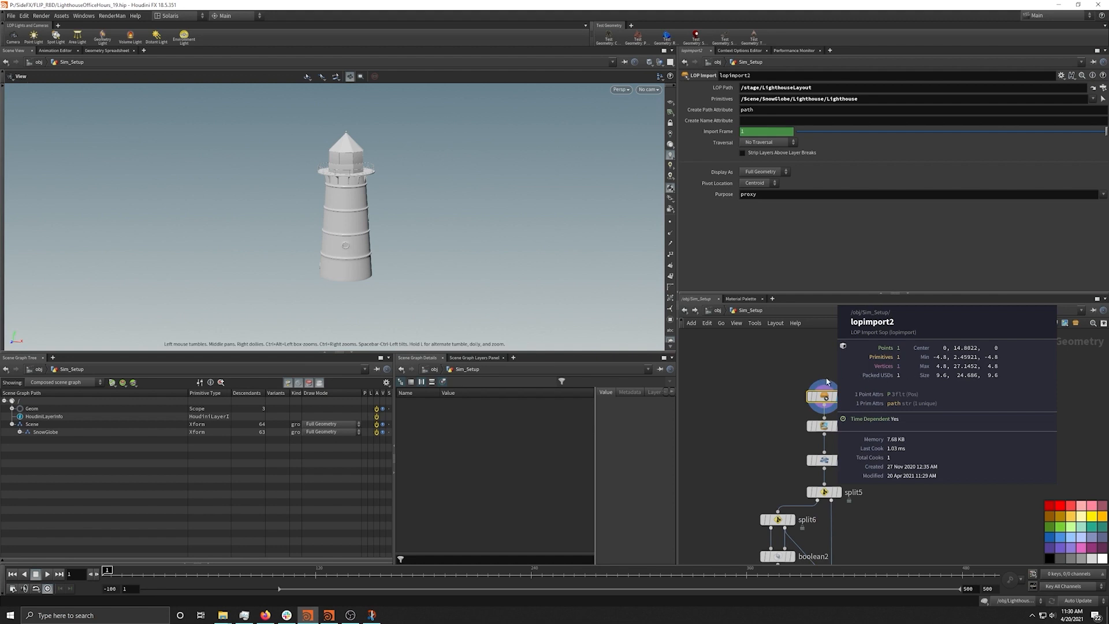
click(824, 425)
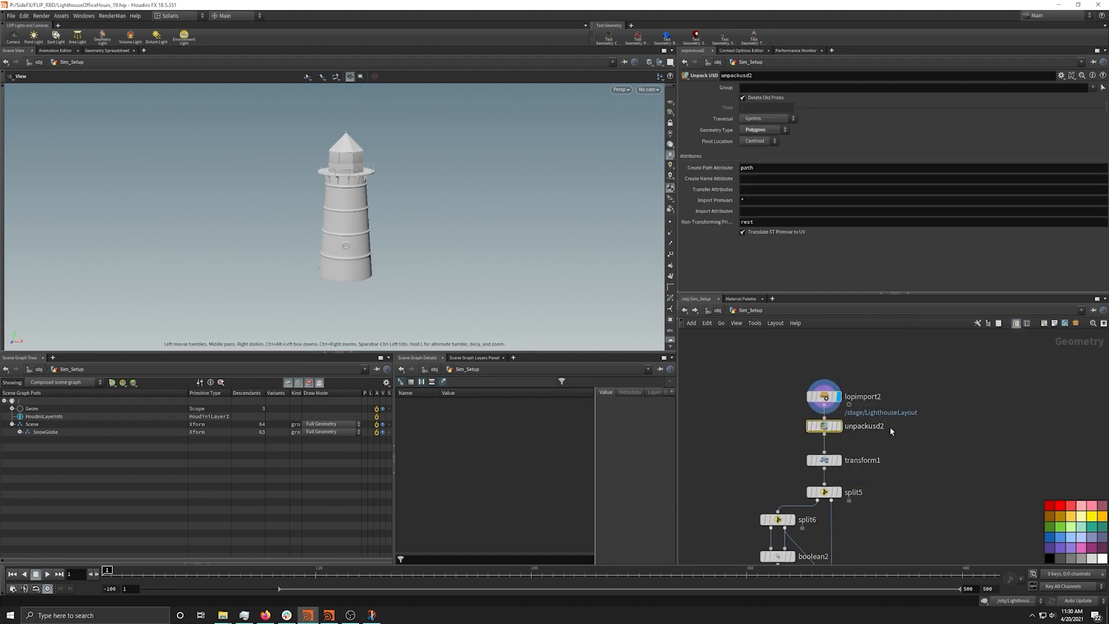
mouse_move(844, 429)
middle_click(826, 427)
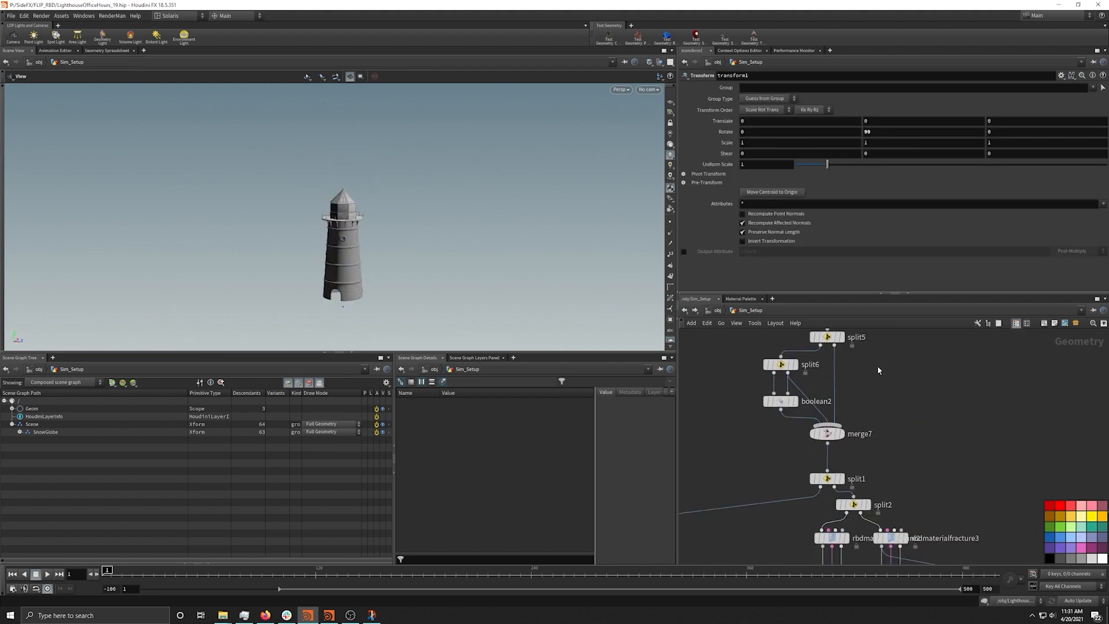
Follow the lighthouse fracture network down to the RBD_PIECES, RBD_CONS and RBD_PROXY output nulls
scroll(935, 497, down, 4)
middle_drag(935, 497, 934, 317)
scroll(943, 514, down, 3)
middle_drag(946, 537, 925, 354)
scroll(917, 529, down, 3)
middle_drag(917, 530, 908, 368)
scroll(828, 399, up, 5)
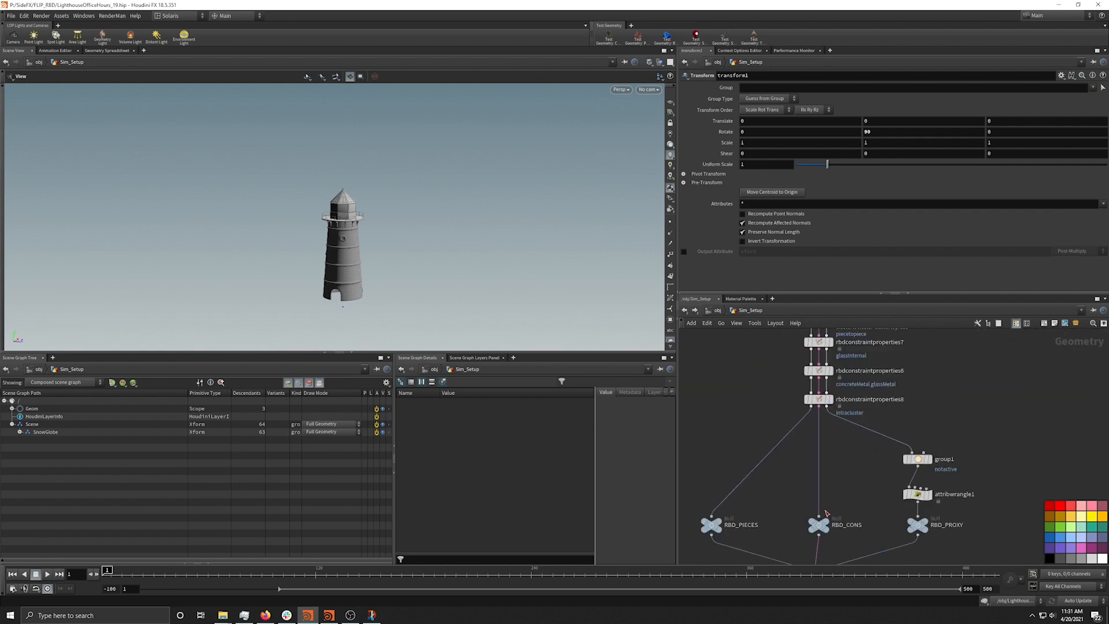
Display lopimport1 in the collision setup and review its LighthouseBase import parameters
middle_drag(980, 464, 888, 499)
scroll(888, 498, down, 3)
scroll(865, 511, down, 2)
middle_drag(941, 418, 846, 529)
scroll(845, 530, down, 1)
middle_drag(810, 391, 795, 490)
scroll(881, 374, up, 3)
scroll(798, 394, up, 4)
click(784, 396)
click(771, 398)
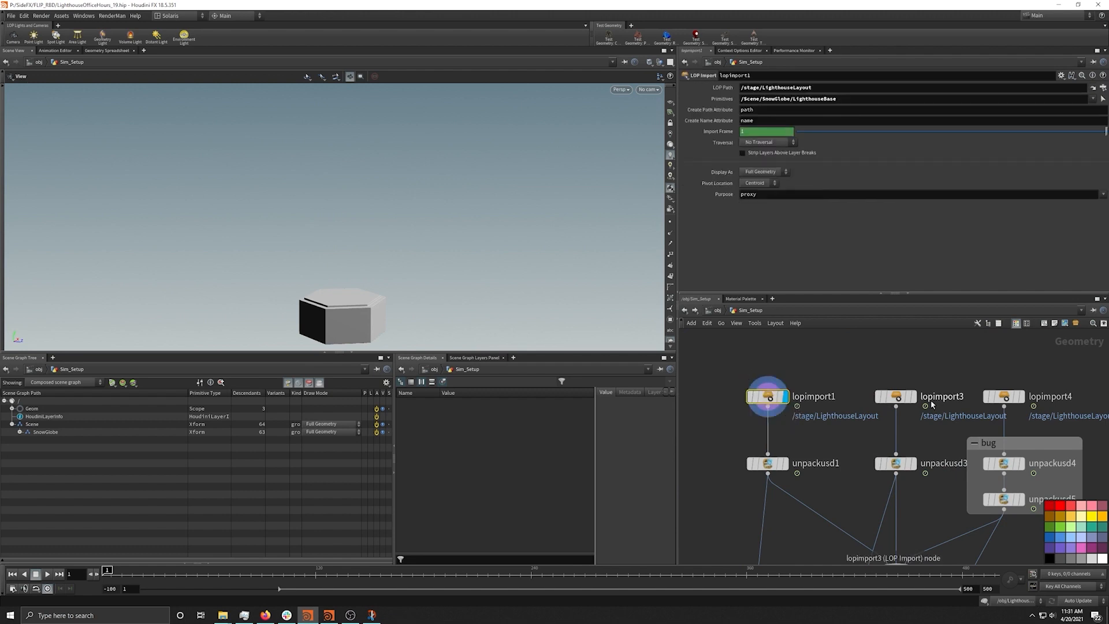
Display lopimport3 and lopimport4 in turn, and show the parameters of lopimport4
click(912, 397)
middle_drag(475, 252, 486, 189)
right_drag(486, 189, 479, 223)
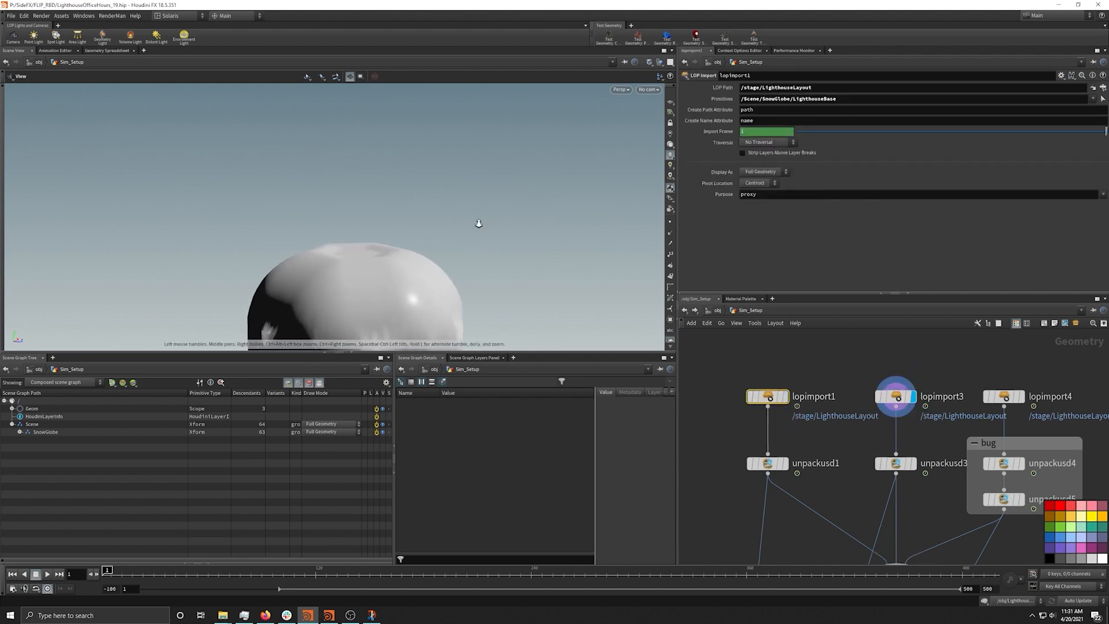
click(1021, 396)
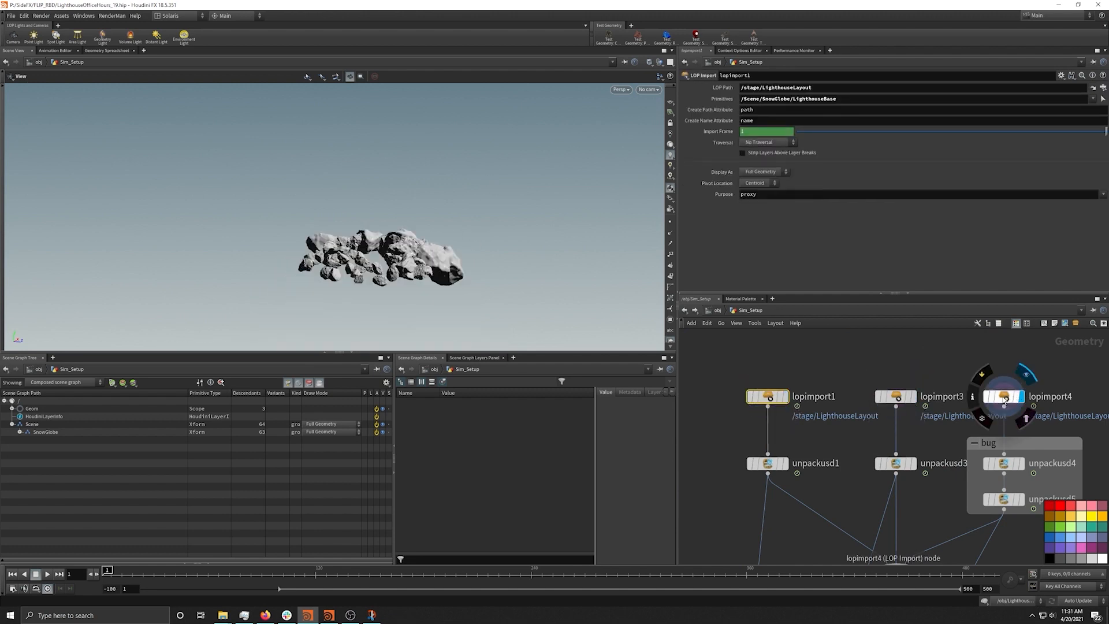
click(1005, 399)
Display unpackusd1, unpackusd3 and the combined collision geometry at merge1
click(784, 464)
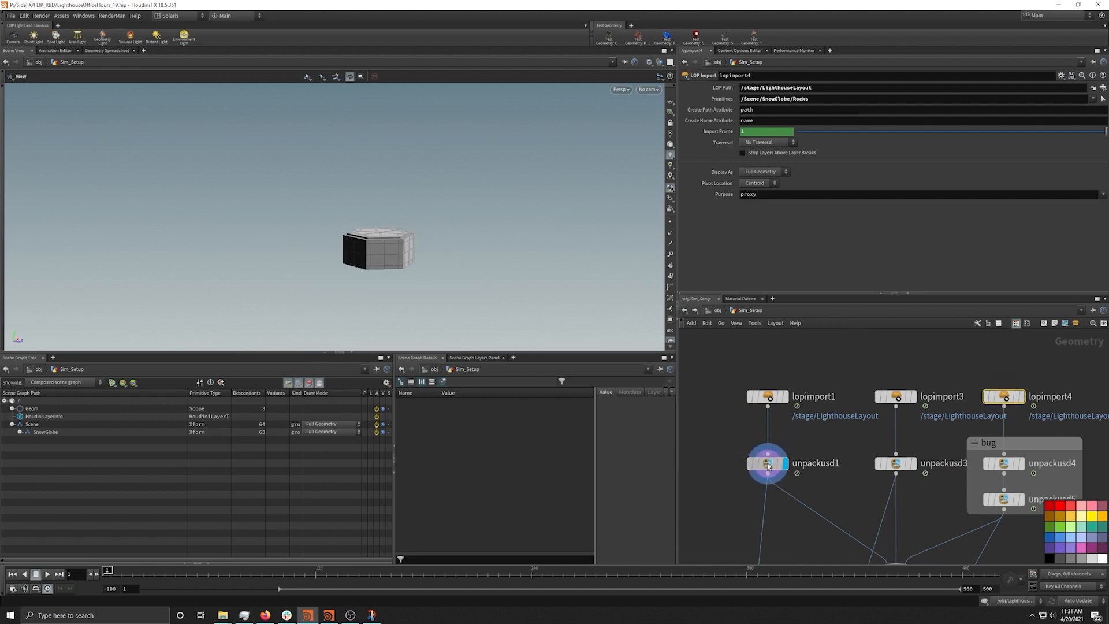
click(912, 464)
middle_drag(919, 552, 934, 442)
click(932, 467)
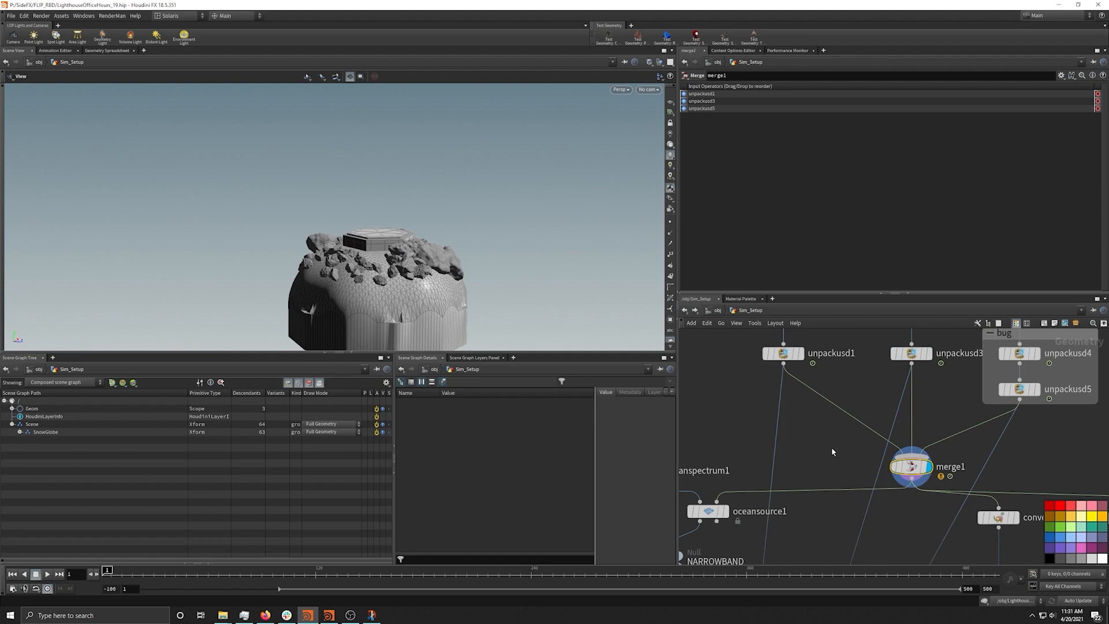
Display stash2 below the convex decomposition and inspect the base rock collision geometry up close
middle_drag(833, 449, 791, 377)
scroll(887, 455, down, 2)
middle_drag(904, 499, 871, 411)
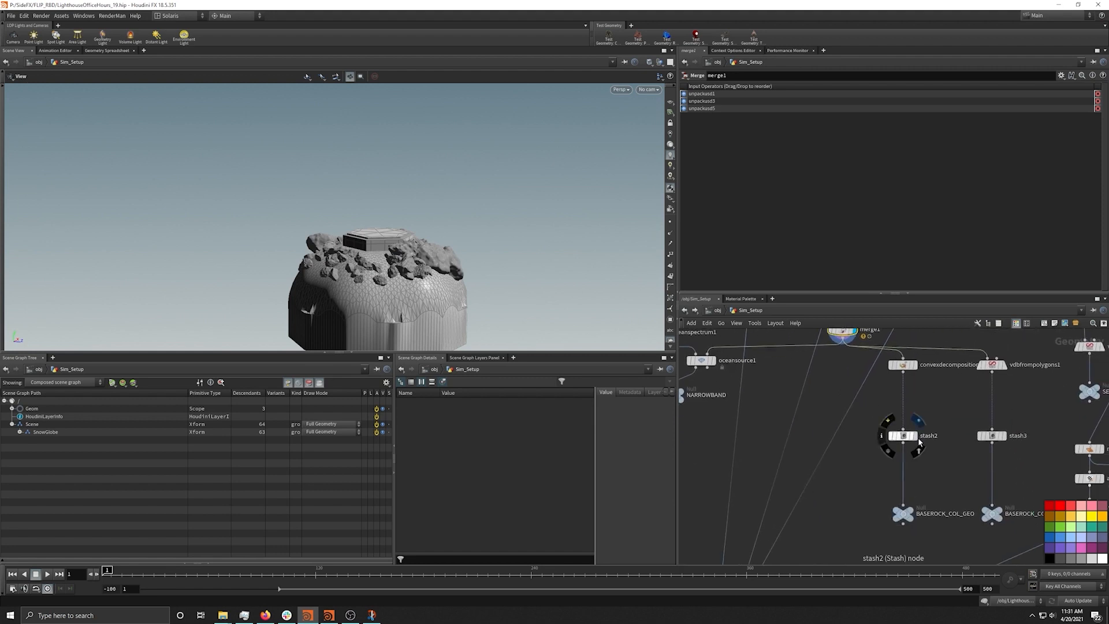
click(912, 438)
click(904, 440)
drag(462, 239, 398, 281)
right_drag(416, 277, 628, 262)
drag(445, 299, 517, 243)
Display stash3 below vdbfrompolygons1 and inspect the base rock collision VDB from several angles
click(992, 436)
click(1002, 437)
drag(458, 188, 462, 228)
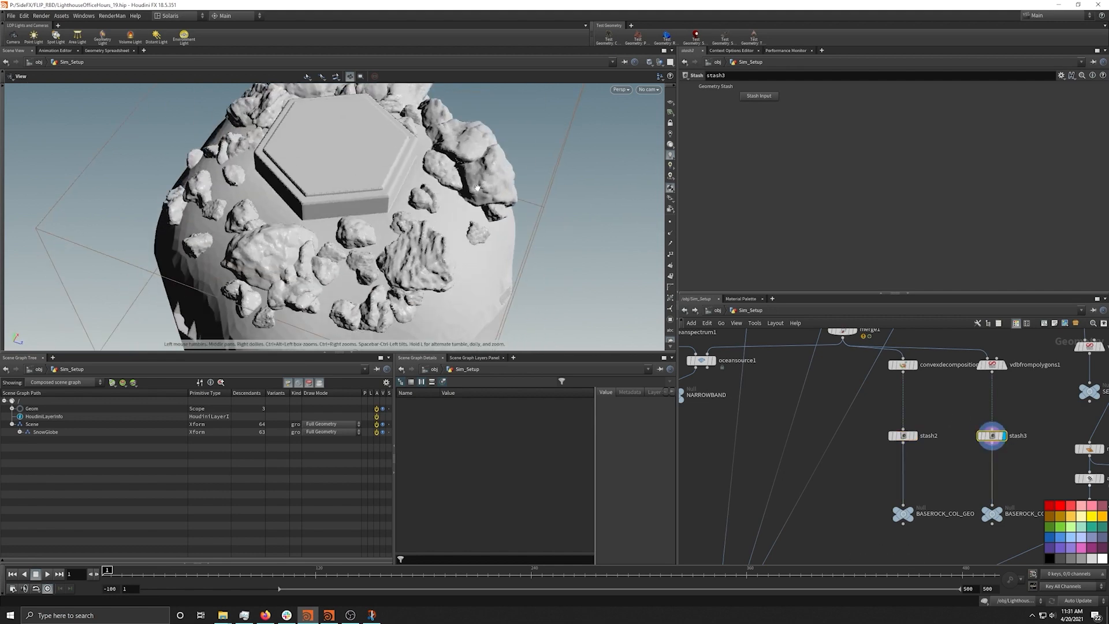
right_drag(462, 228, 439, 225)
drag(486, 225, 588, 207)
Leave Sim_Setup and open the wavetank_initial network at its object merge inputs
key(u)
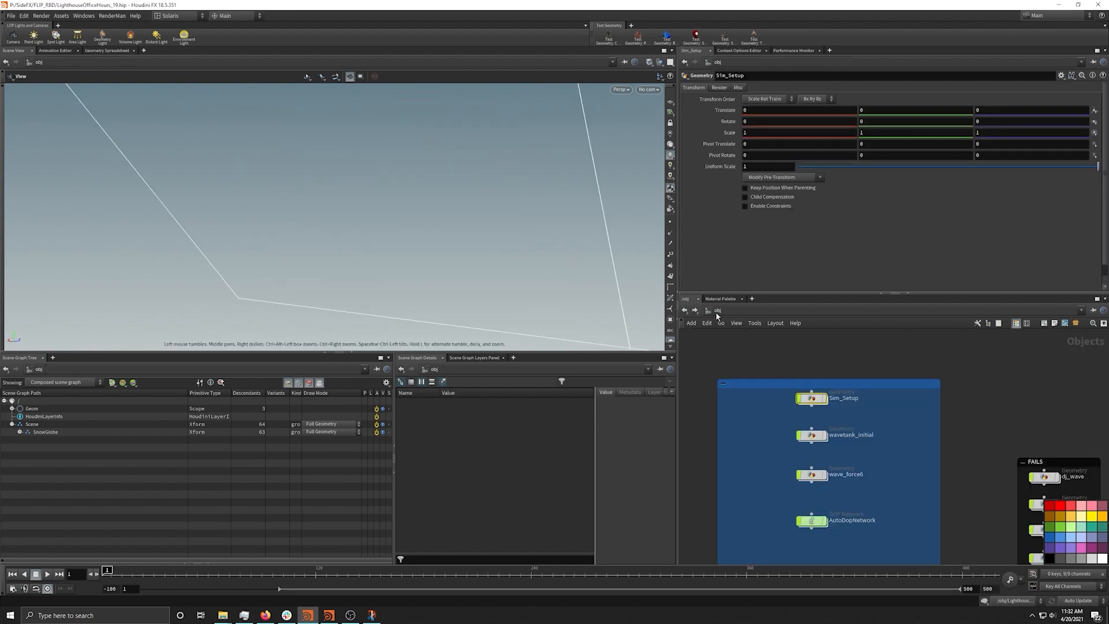
double_click(804, 383)
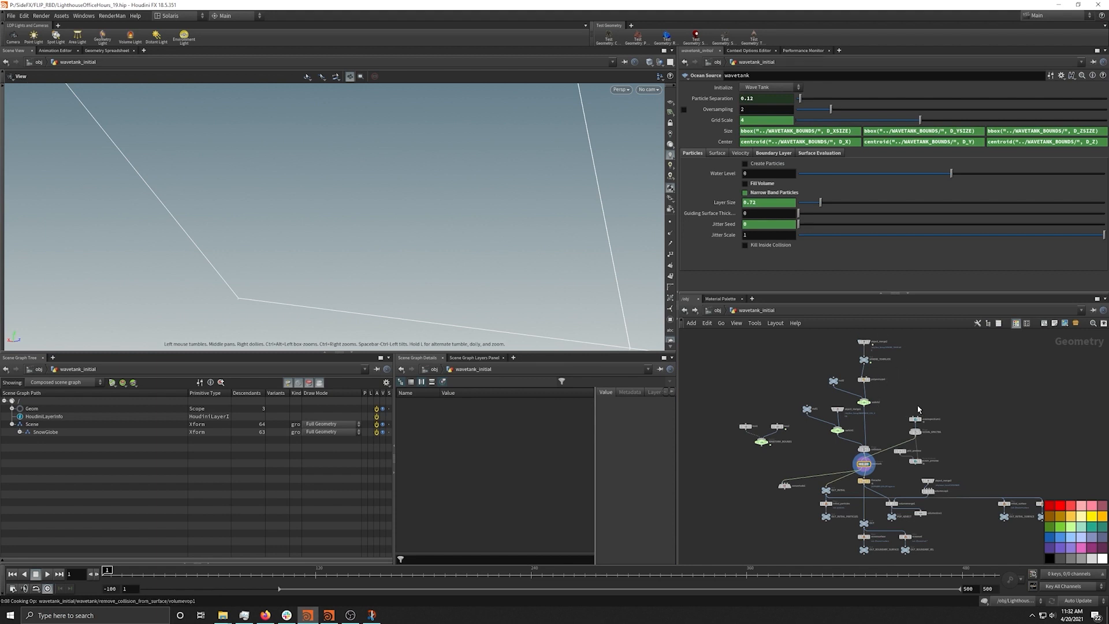
scroll(880, 399, up, 3)
middle_drag(890, 363, 874, 417)
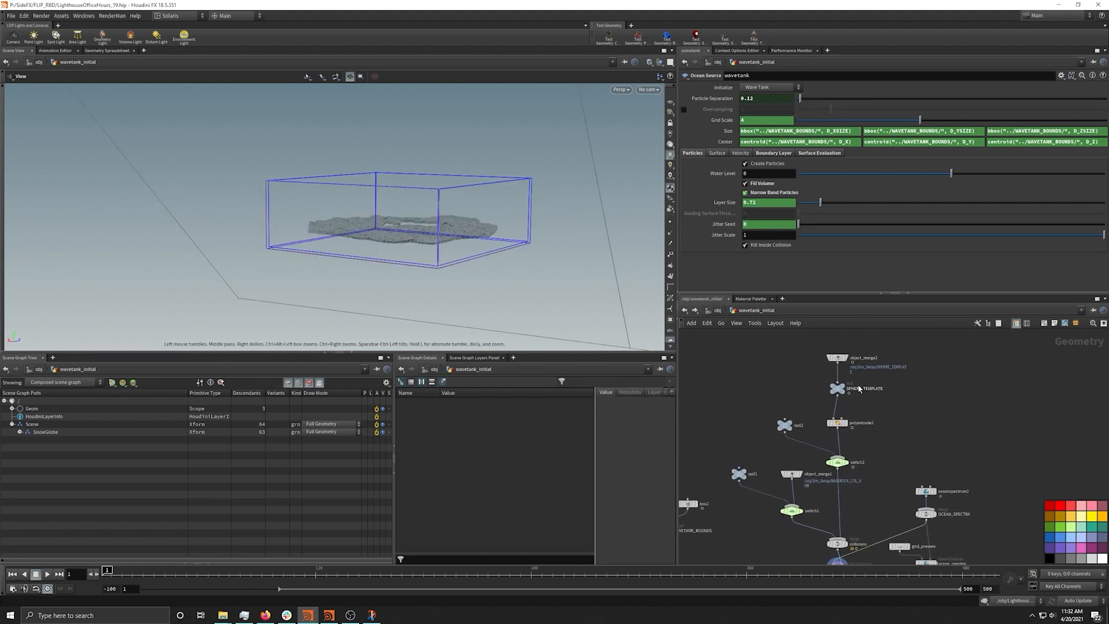
scroll(831, 361, up, 4)
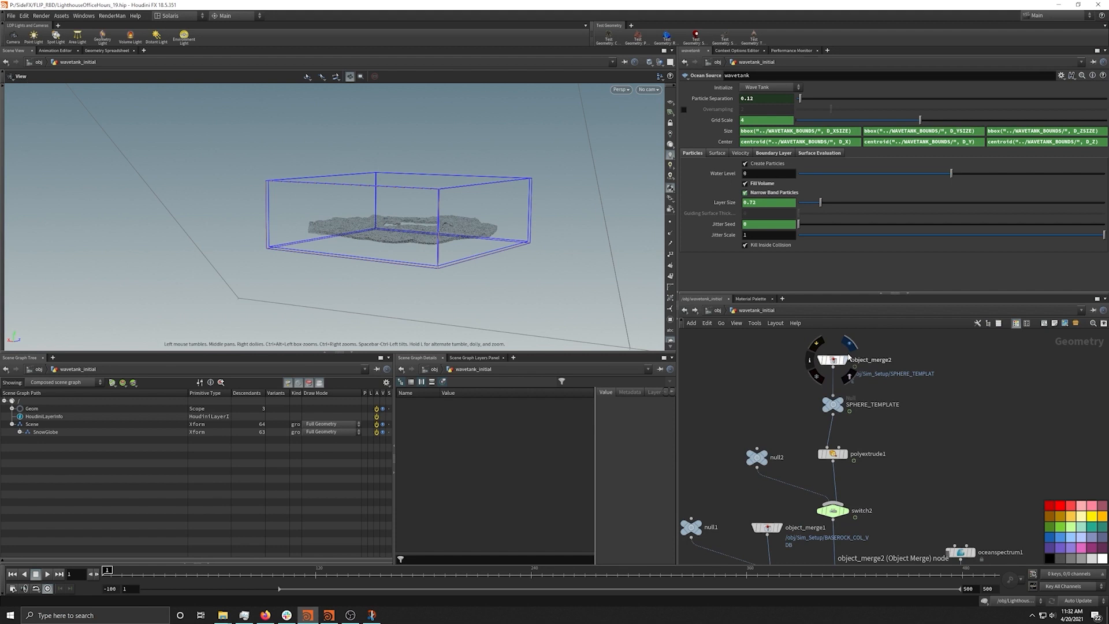
Display object_merge2 and inspect the SPHERE_TEMPLATE geometry it brings in from Sim_Setup
click(820, 364)
click(845, 362)
drag(473, 174, 438, 298)
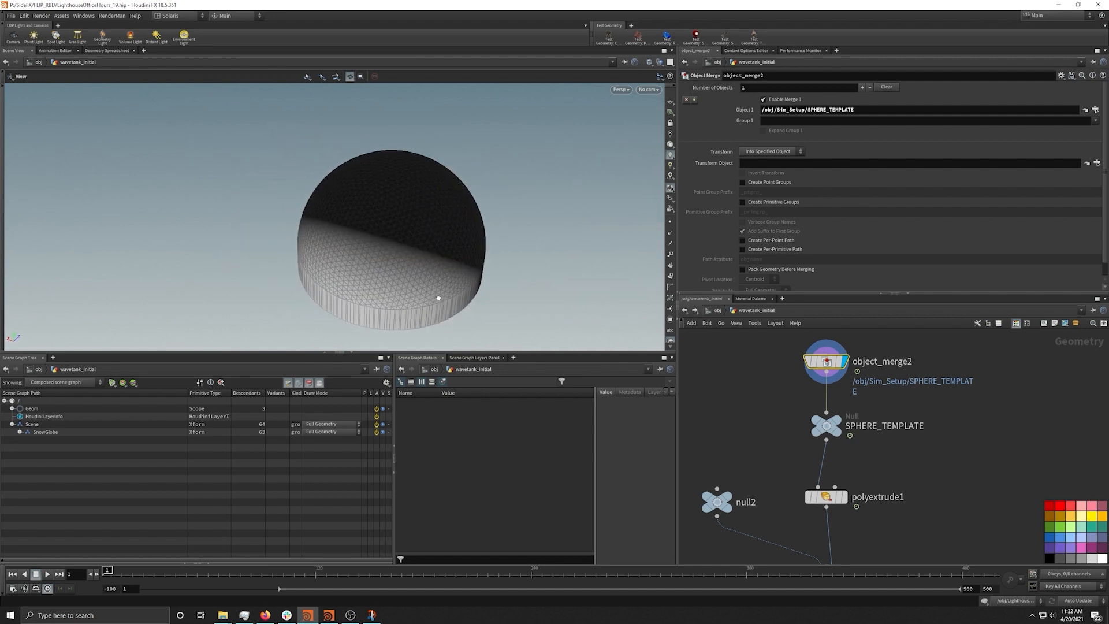
Display the wavetank ocean source and inspect its particles from several angles
middle_drag(937, 492, 912, 353)
scroll(920, 456, down, 3)
scroll(875, 483, down, 1)
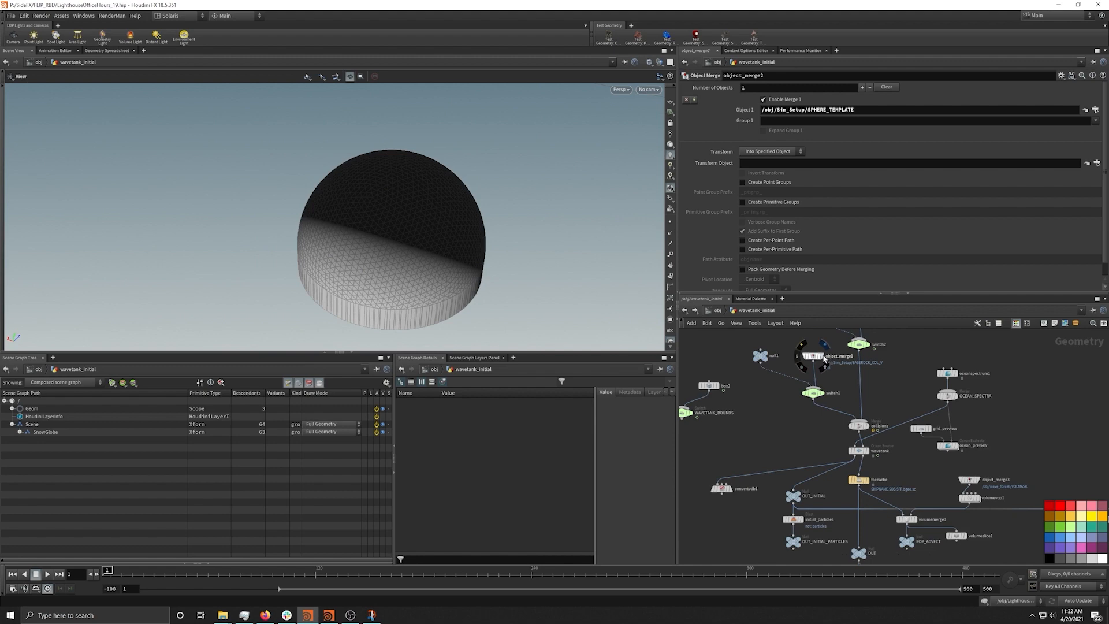
click(823, 356)
click(859, 452)
drag(454, 226, 418, 194)
right_drag(418, 194, 448, 220)
drag(448, 219, 511, 213)
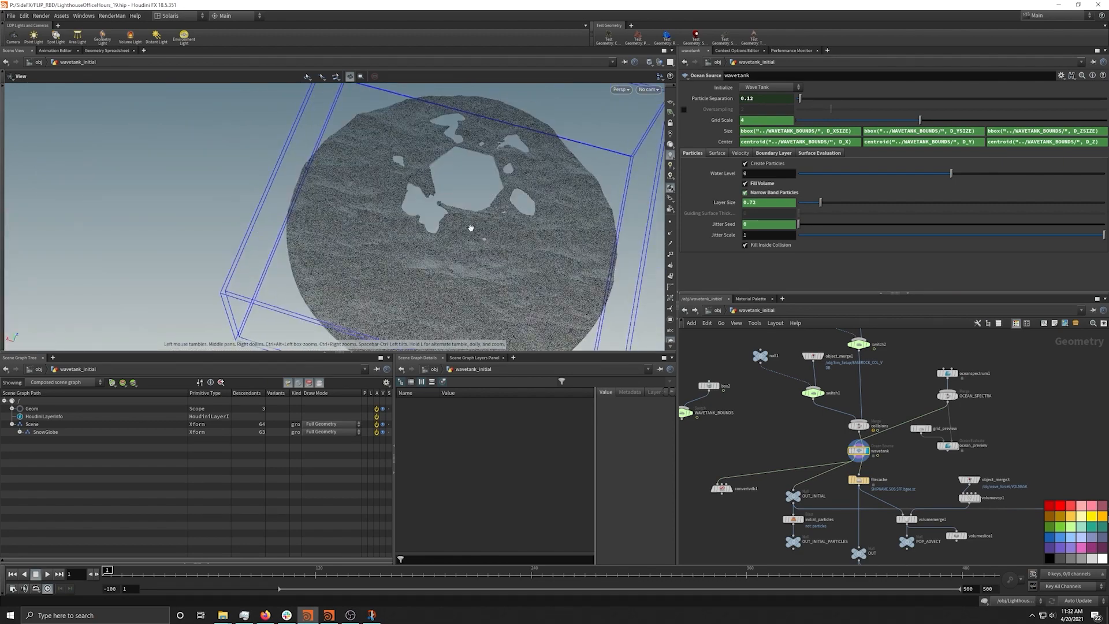
right_drag(510, 213, 564, 229)
middle_drag(564, 229, 505, 218)
drag(505, 218, 491, 260)
Look over the wave tank output nodes, return to object level and open AutoDopNetwork
middle_drag(754, 455, 795, 366)
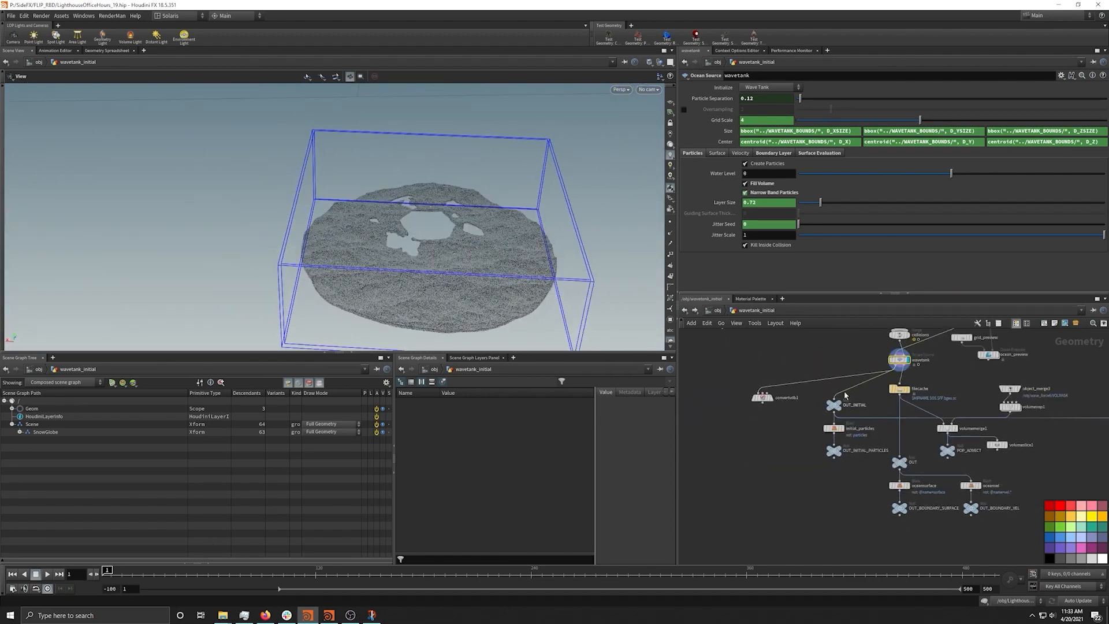
click(724, 312)
click(800, 444)
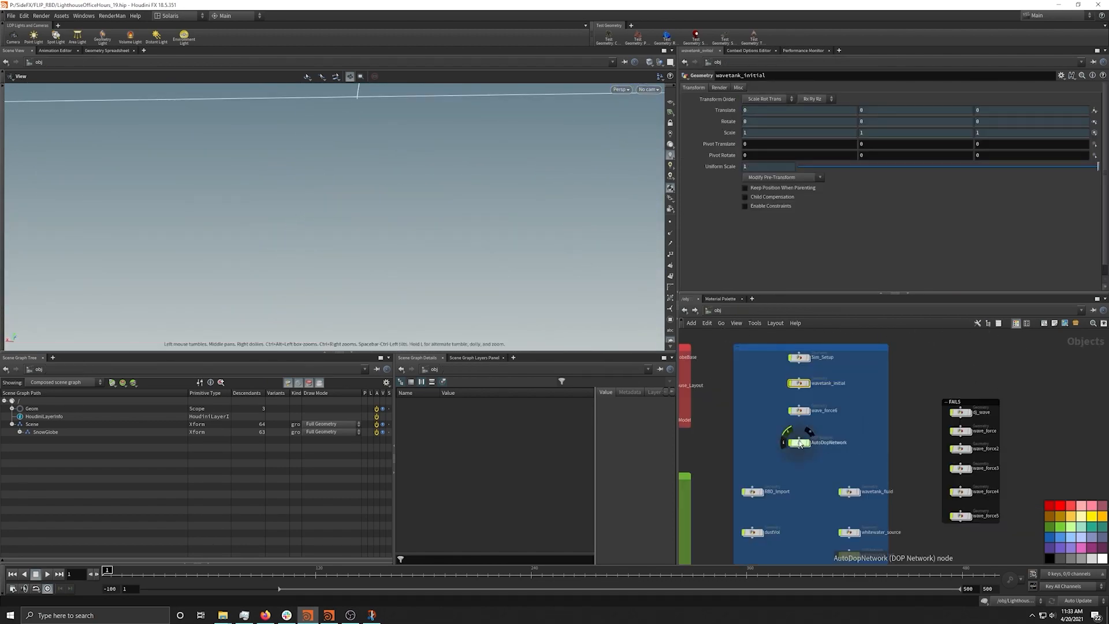
double_click(800, 444)
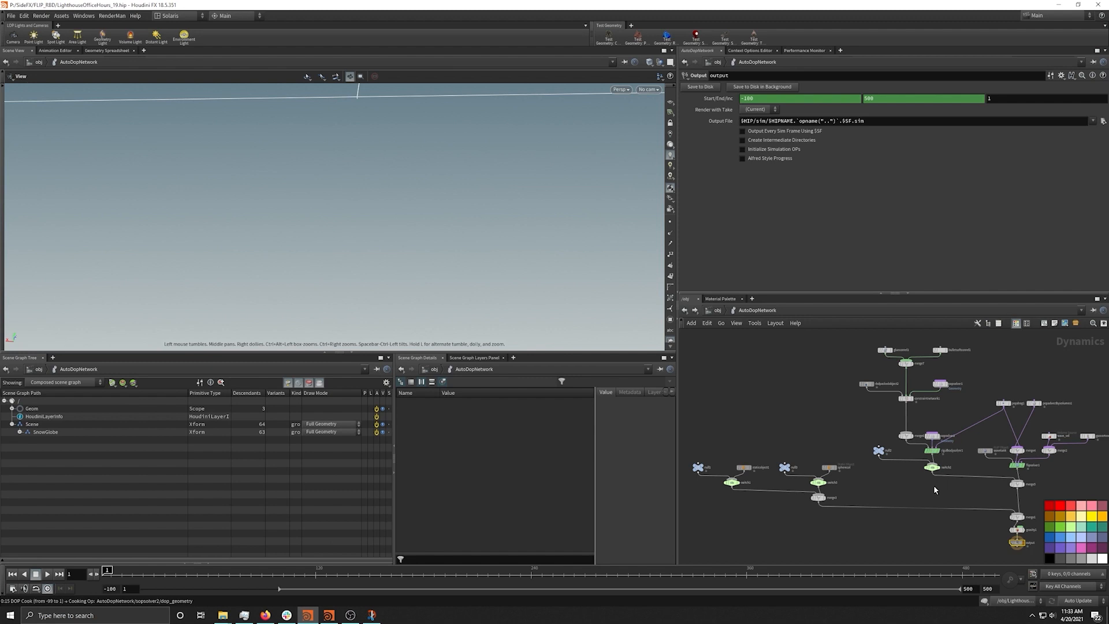
Set the scene's update mode to Manual while viewing the AutoDopNetwork solvers
scroll(934, 490, up, 5)
middle_drag(916, 408, 865, 413)
scroll(884, 483, down, 2)
click(1078, 601)
click(1078, 578)
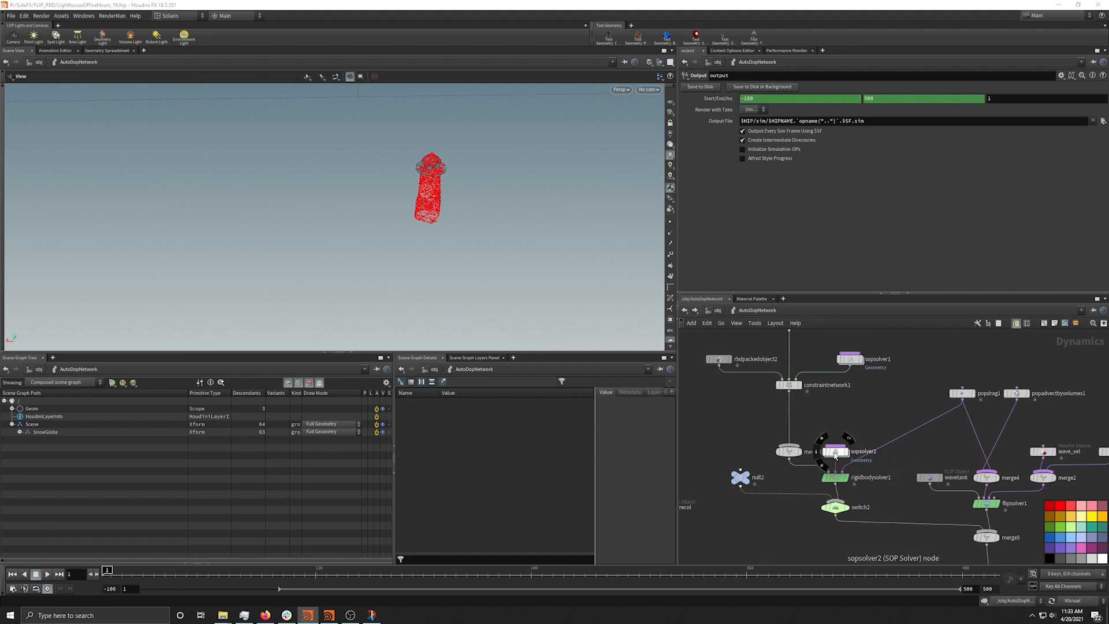
Open the network inside sopsolver1 to view its constraint-breaking nodes
double_click(849, 359)
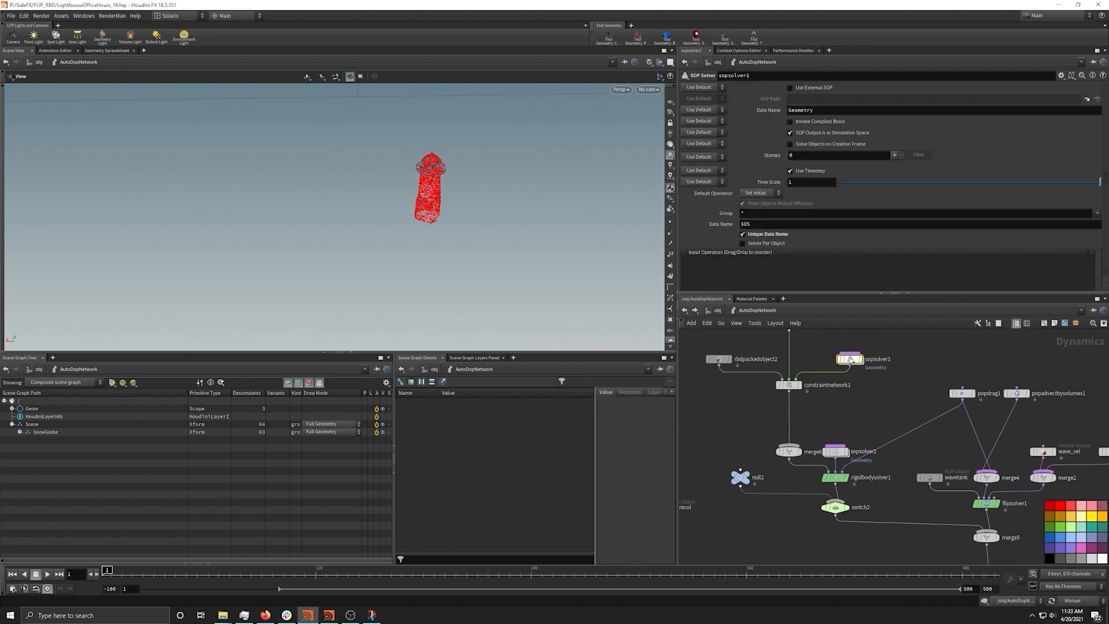
scroll(977, 349, up, 2)
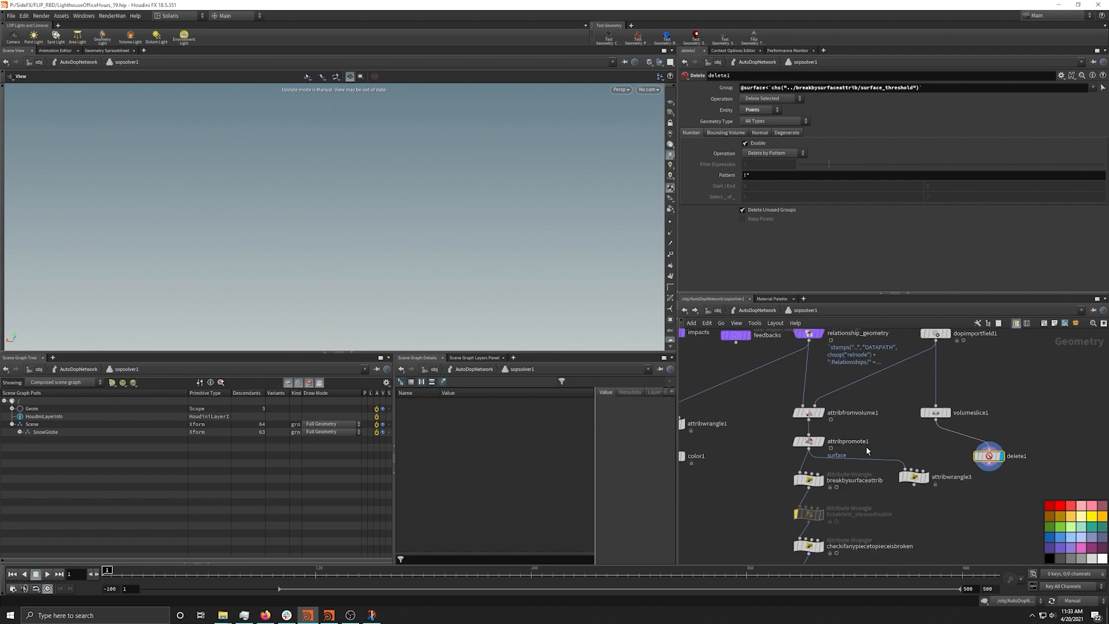
Select the breakbysurfaceattrib wrangle to view its breaking condition and Surface Threshold parameter
middle_drag(918, 511, 932, 496)
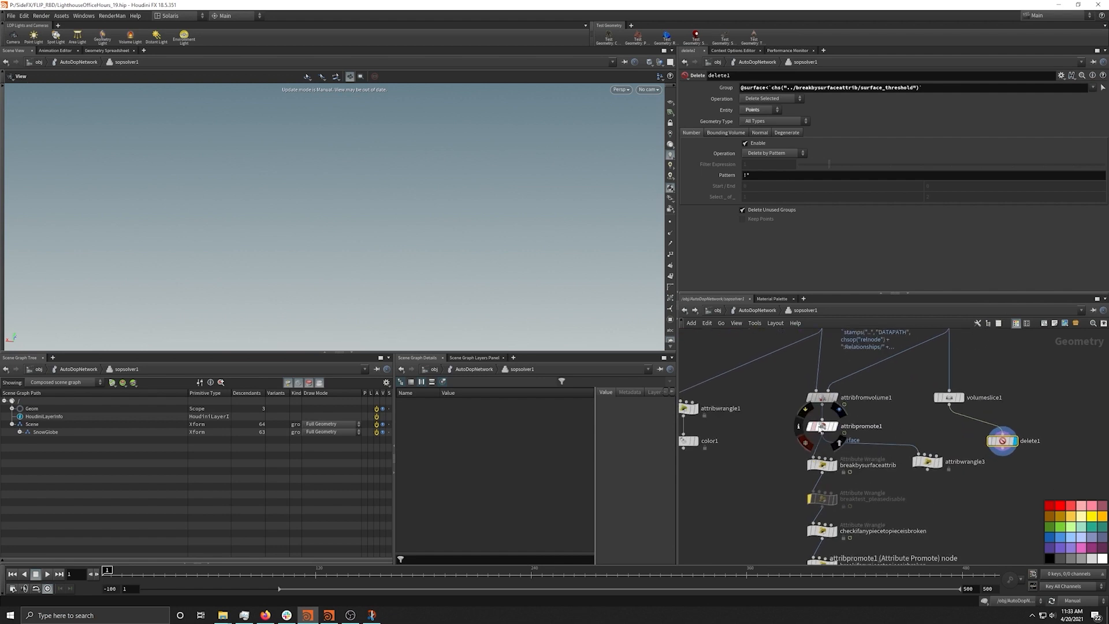
middle_drag(878, 536, 882, 456)
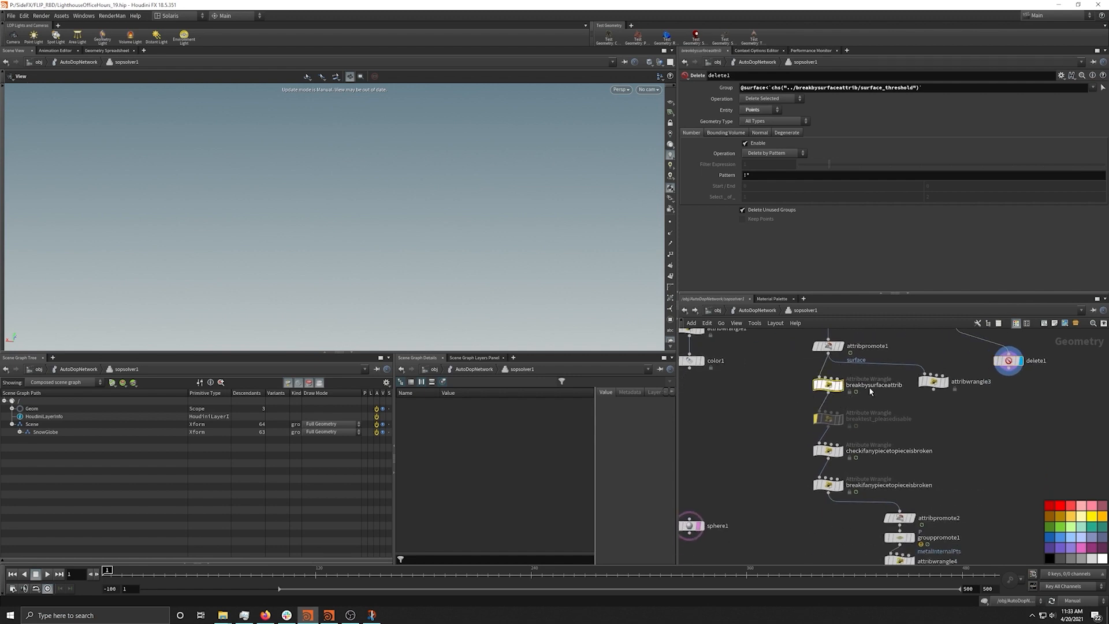
click(835, 385)
click(745, 233)
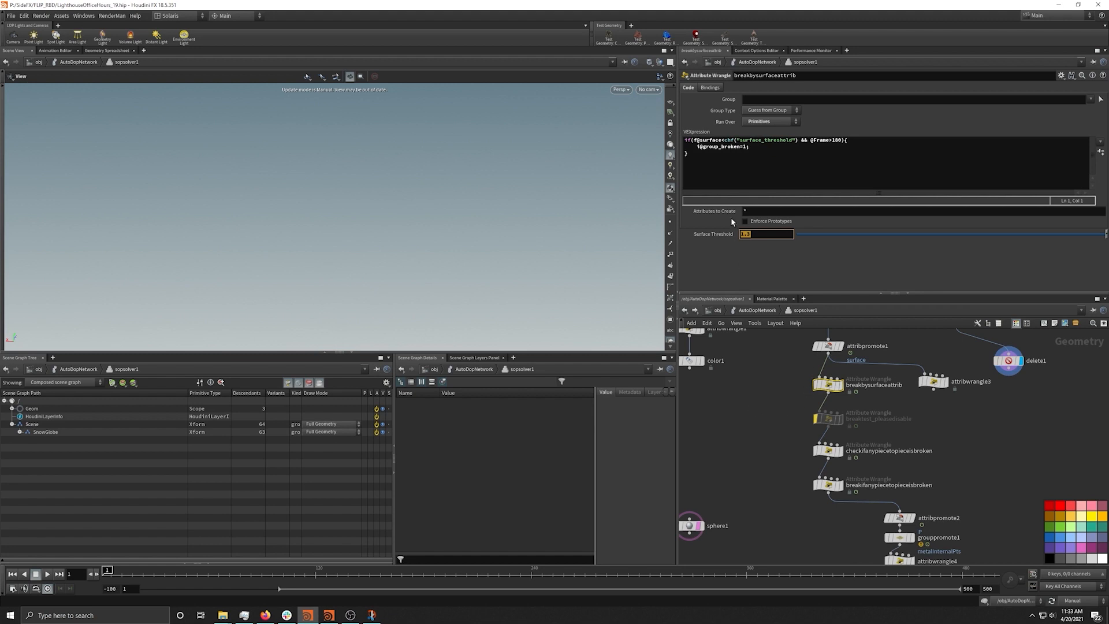
double_click(775, 237)
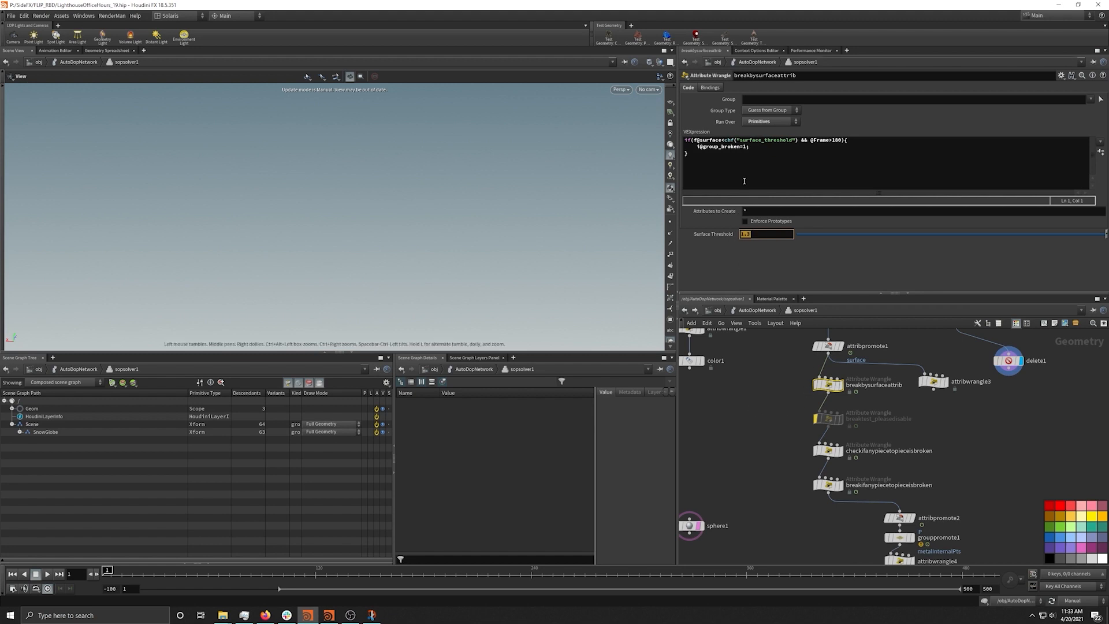
Look over the remaining constraint nodes down to the output, then return to AutoDopNetwork
middle_drag(778, 462, 778, 415)
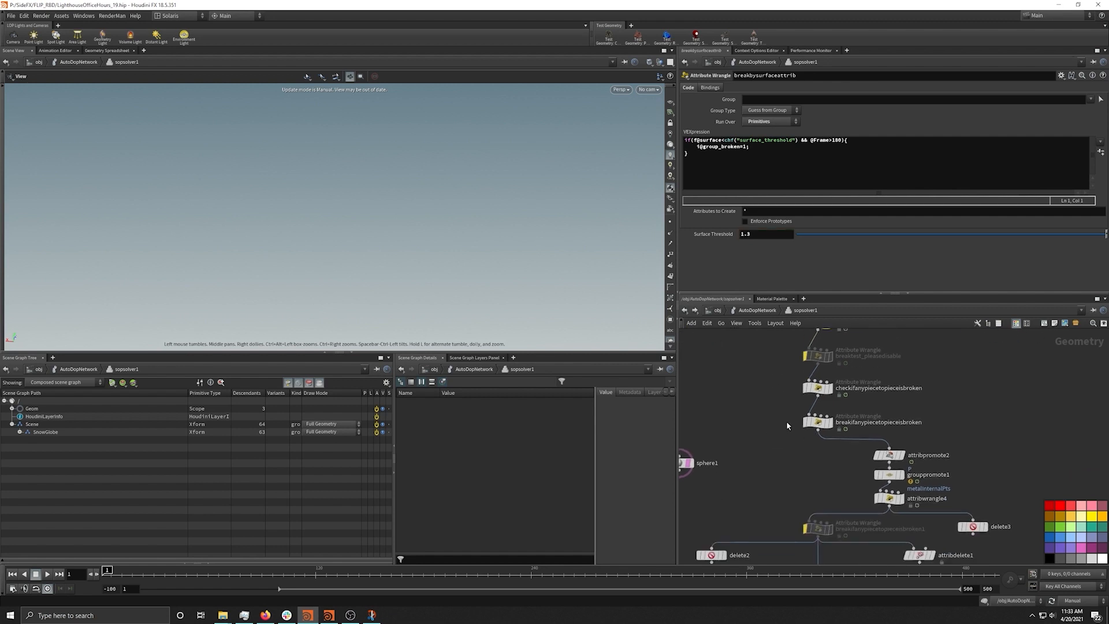
scroll(1022, 475, down, 3)
middle_drag(1020, 488, 986, 394)
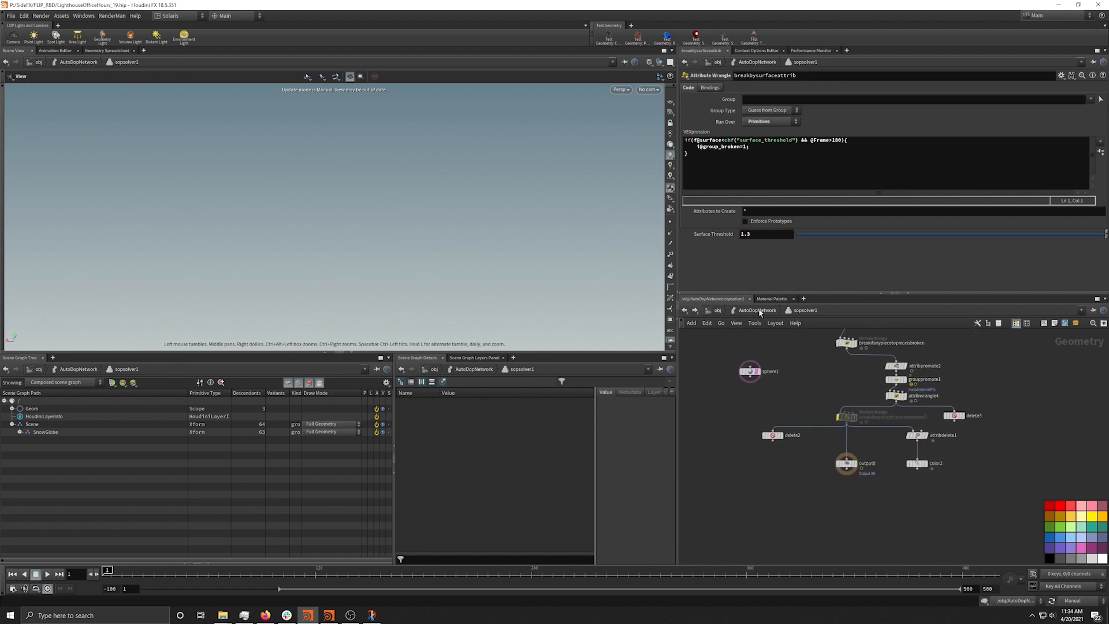
click(758, 311)
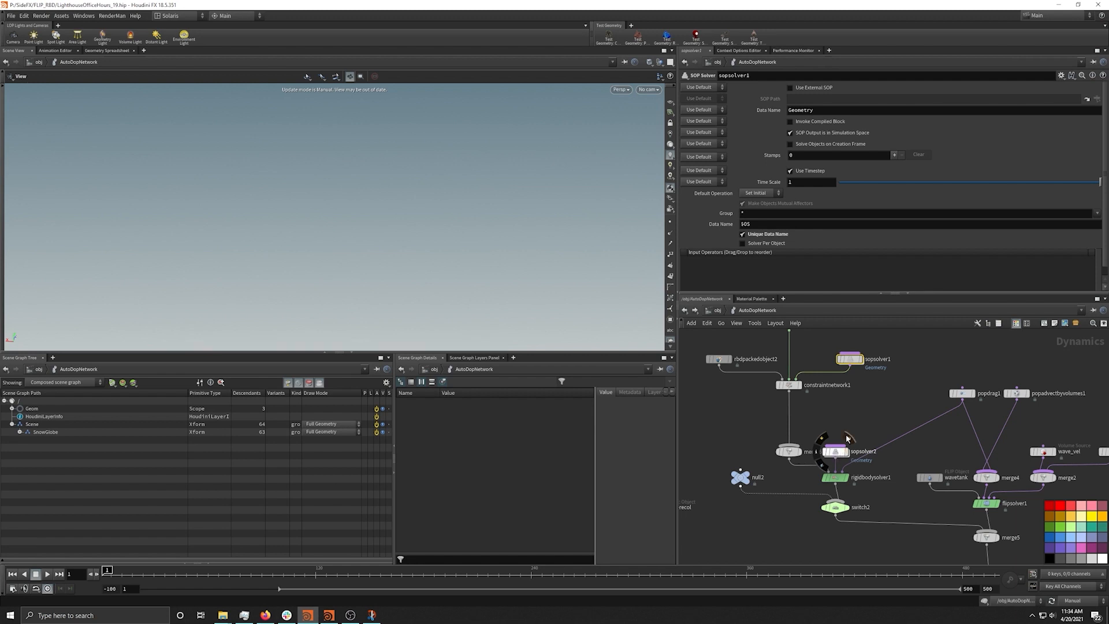
Open sopsolver2 and highlight the velocity lerp line in the attribwrangle1 code
click(836, 453)
double_click(836, 453)
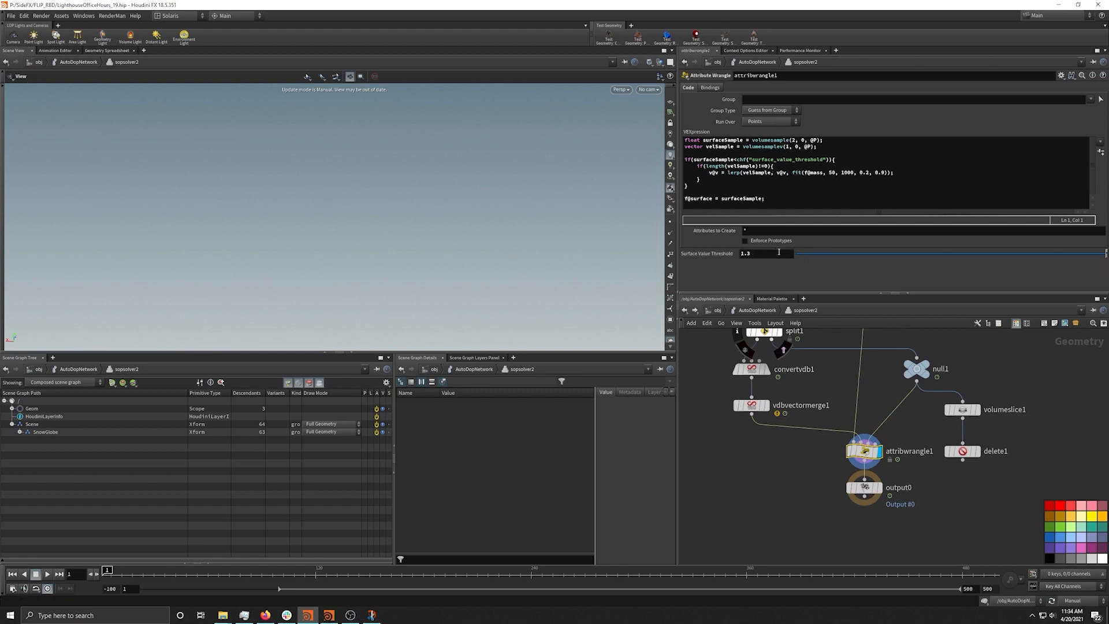
drag(710, 173, 878, 173)
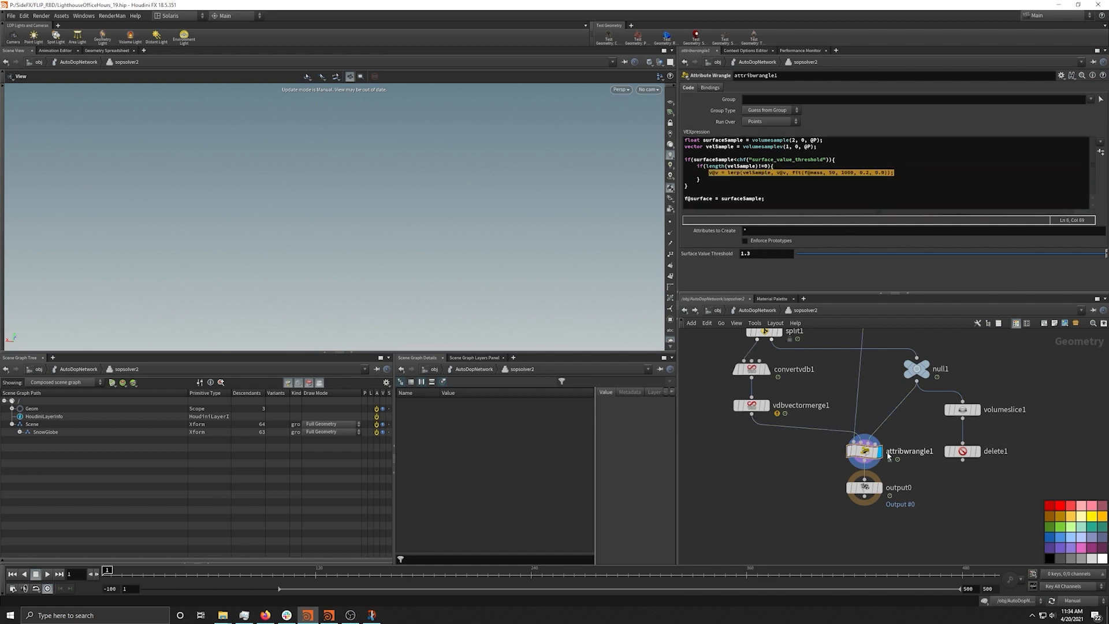
Return to object level and open the RBD_Import geometry network
click(760, 311)
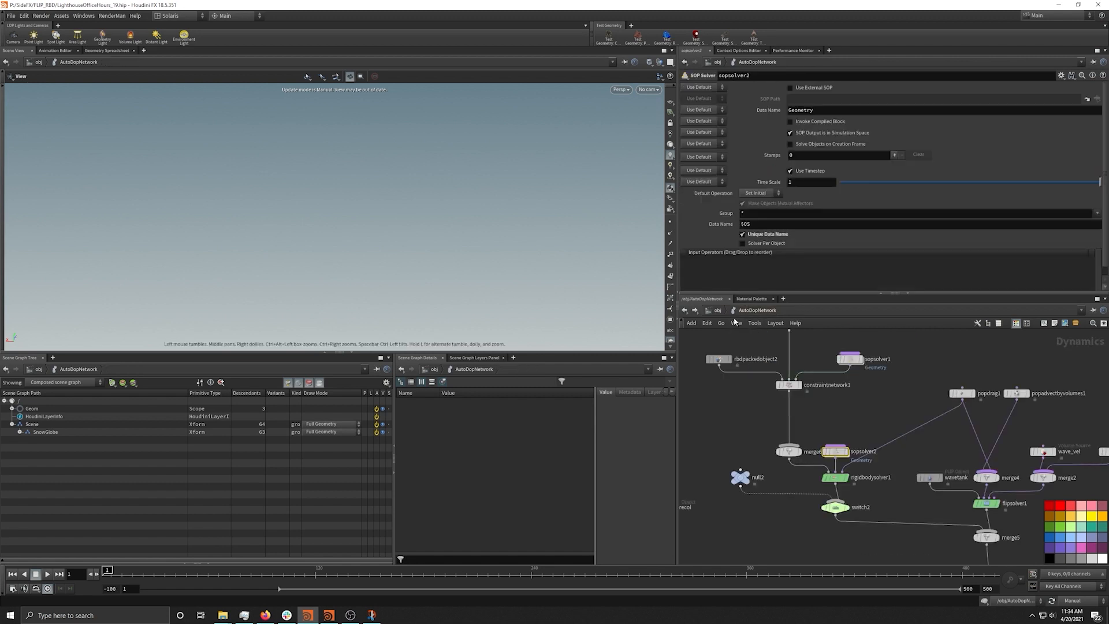
click(717, 311)
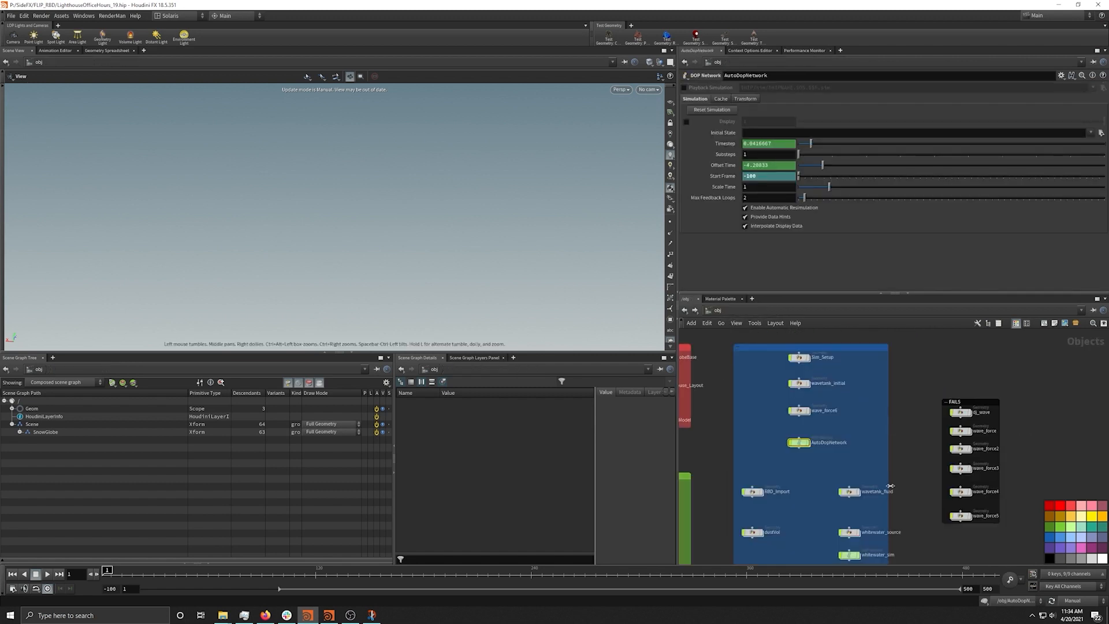
scroll(841, 394, up, 7)
mouse_move(900, 491)
middle_down()
mouse_move(792, 354)
mouse_move(887, 503)
middle_up()
scroll(923, 439, down, 2)
scroll(812, 398, up, 3)
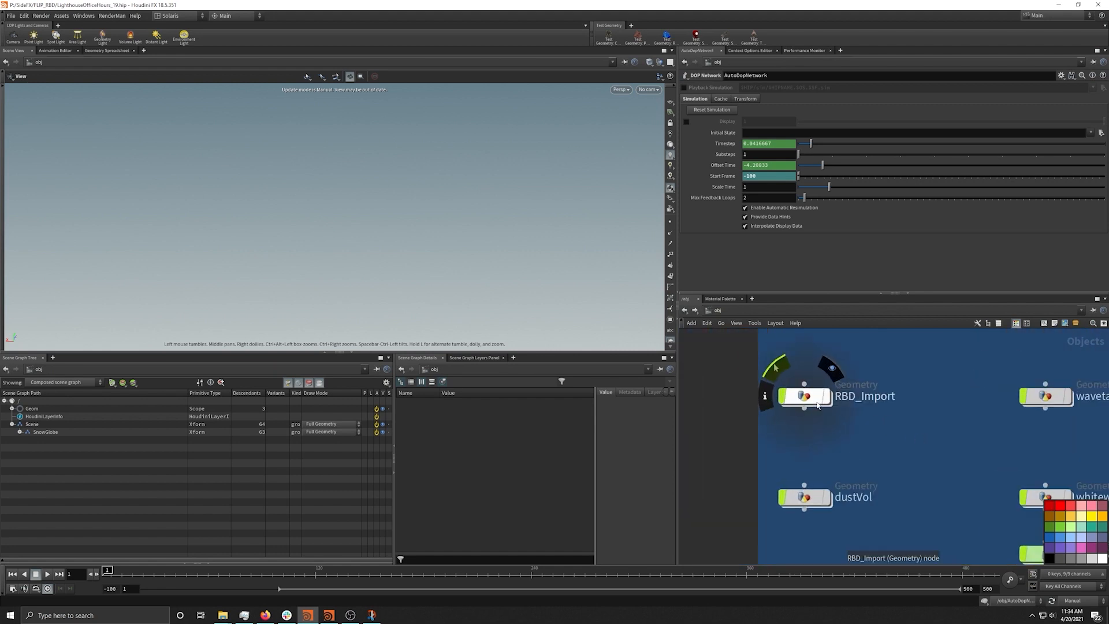
scroll(938, 428, down, 2)
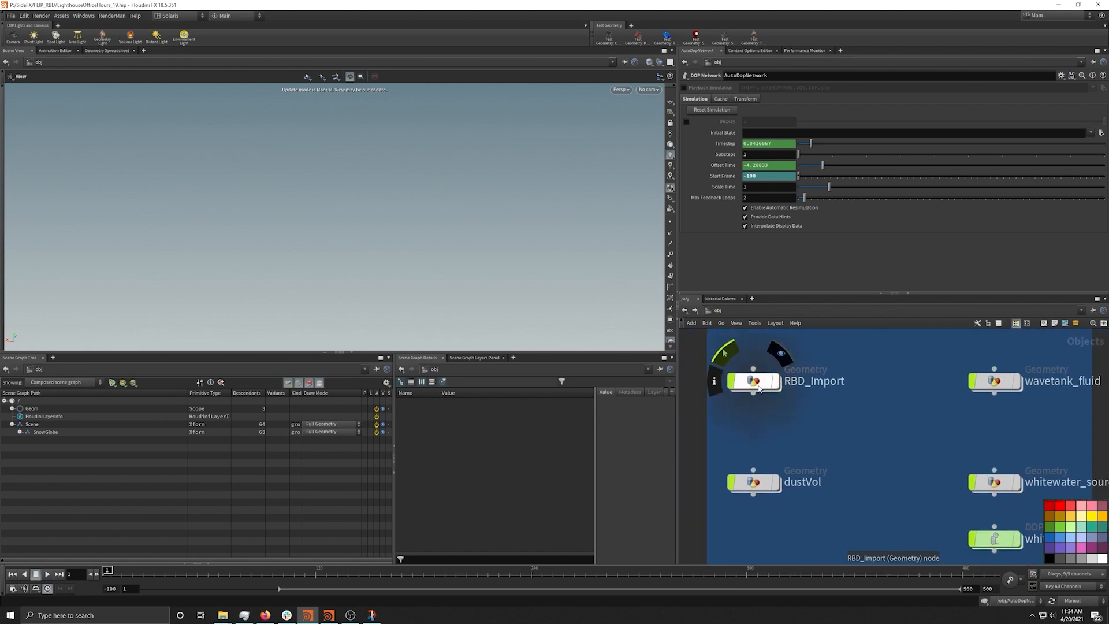
double_click(755, 380)
Display the LIGHTHOUSE_RBD_SIM null and set the scene's update mode to Auto Update
middle_drag(851, 488, 849, 412)
scroll(840, 418, up, 5)
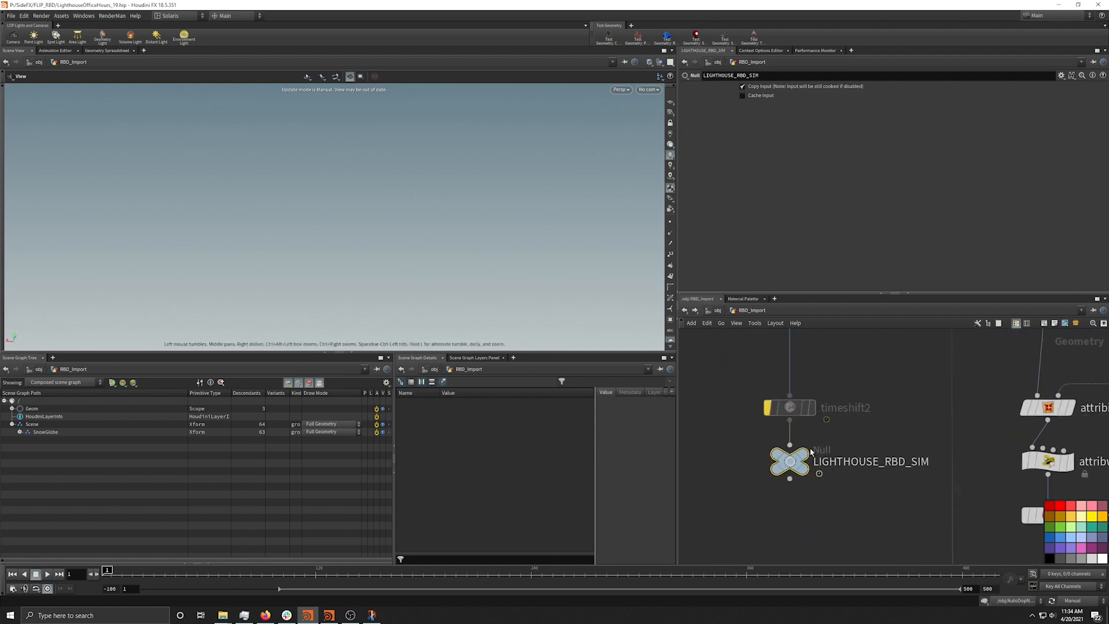
middle_drag(846, 379, 882, 435)
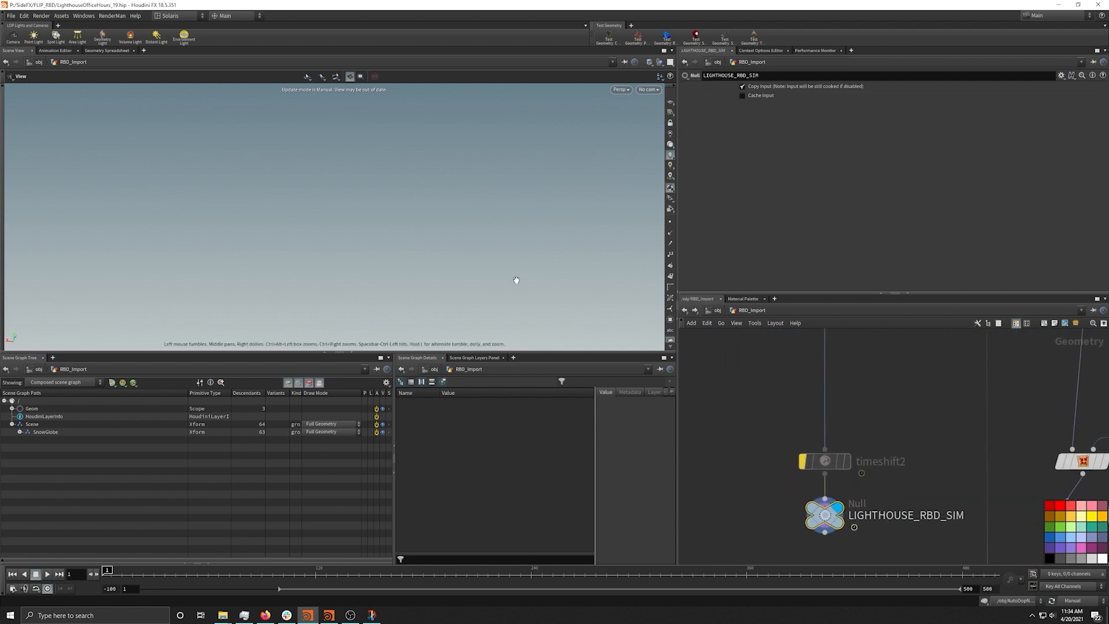
click(1074, 601)
click(1074, 575)
Change the viewport lighting mode and go to frame 344 to inspect the collapsing lighthouse from several angles
right_drag(580, 169, 555, 179)
drag(555, 179, 509, 185)
click(671, 145)
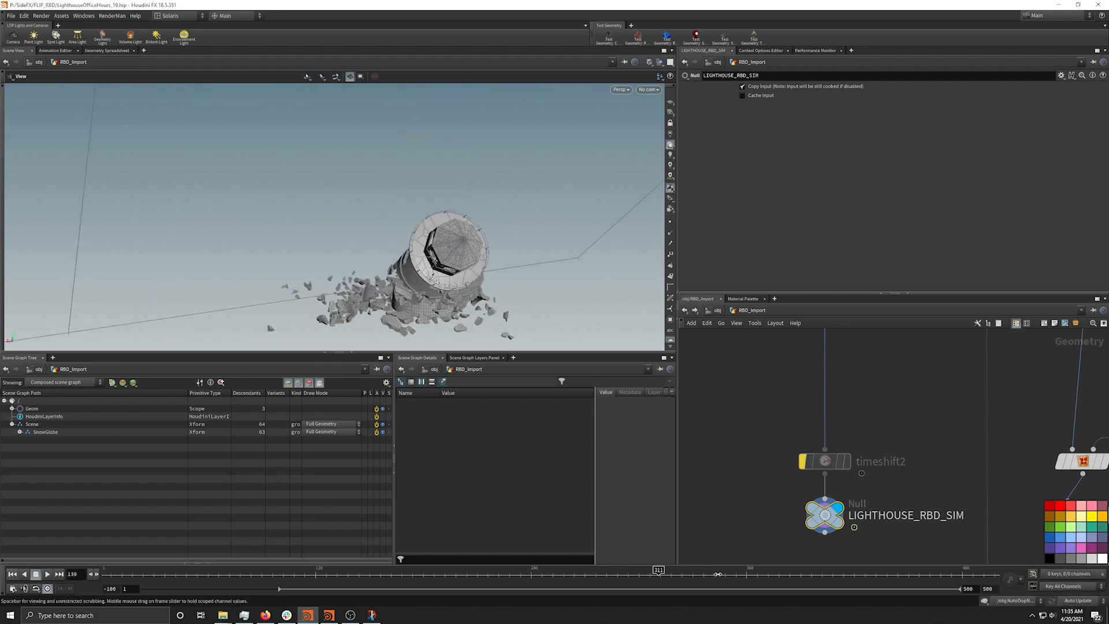
drag(659, 571, 645, 485)
drag(439, 272, 537, 291)
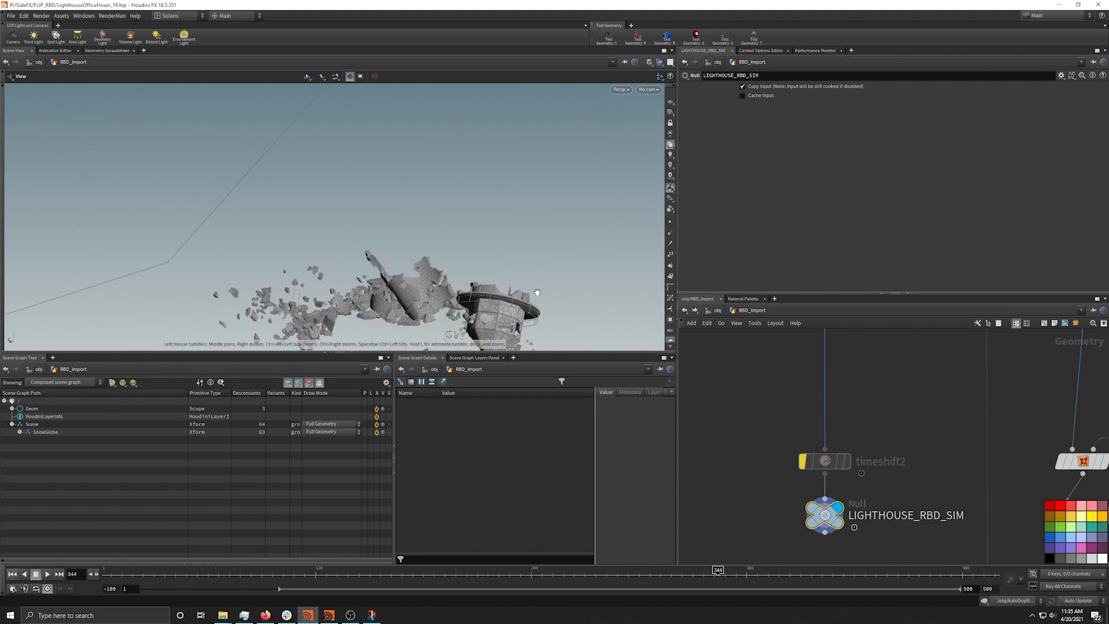
middle_drag(537, 292, 519, 224)
right_drag(519, 224, 385, 214)
drag(384, 214, 513, 212)
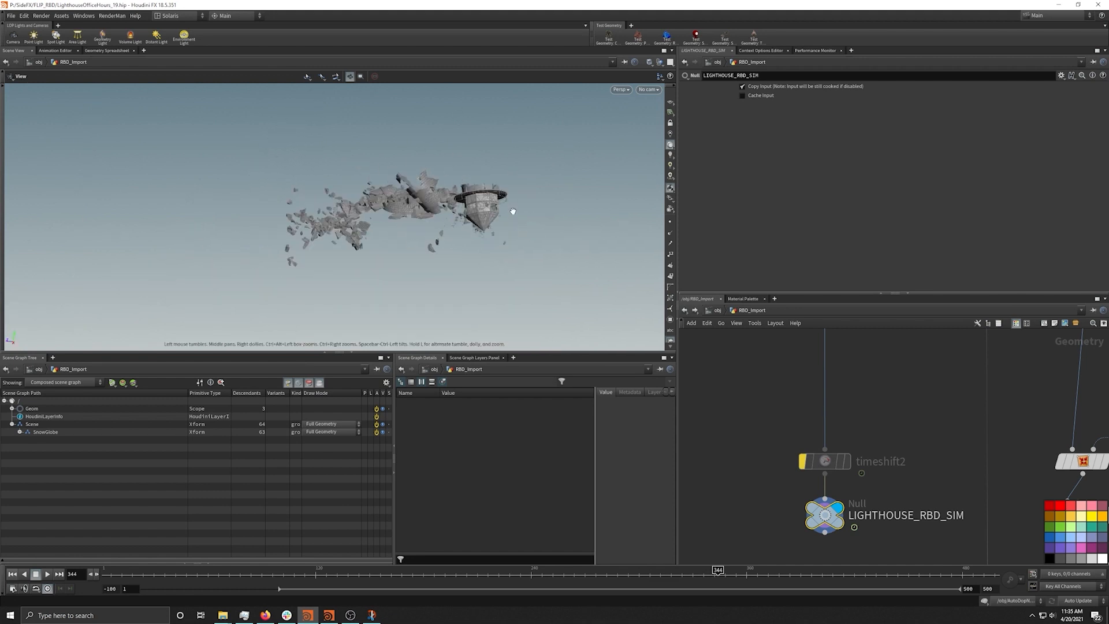
Display the dustVolumeSim file cache in RBD_Import and orbit around the dust cloud
scroll(923, 529, down, 1)
middle_drag(907, 558, 832, 348)
scroll(899, 471, down, 1)
scroll(843, 461, down, 1)
middle_drag(838, 483, 791, 371)
scroll(793, 390, down, 2)
scroll(798, 428, down, 2)
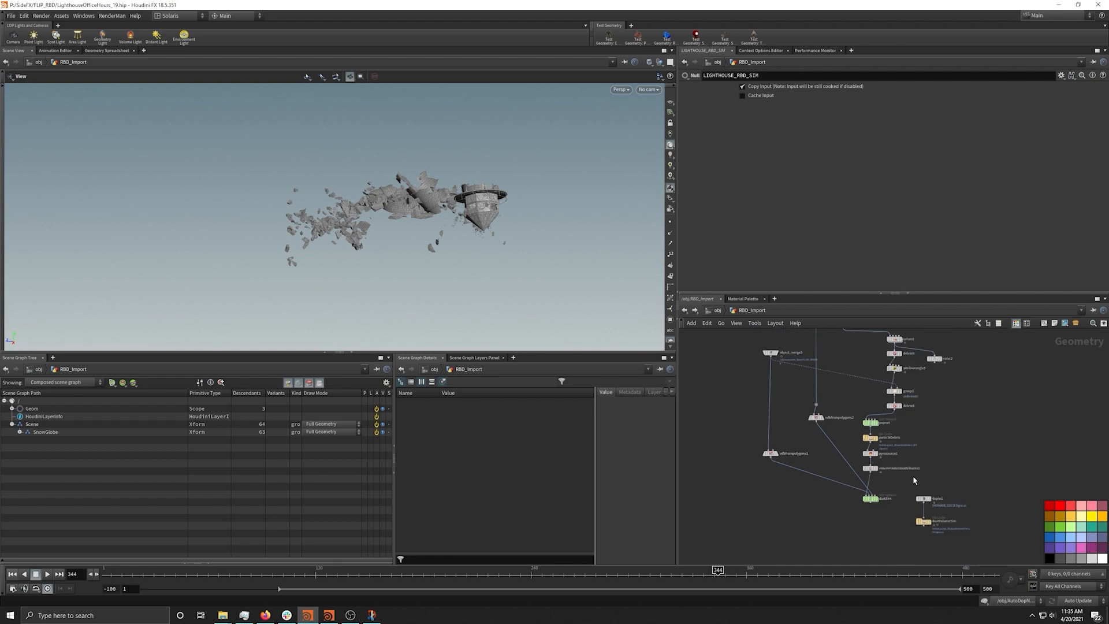
scroll(916, 495, up, 8)
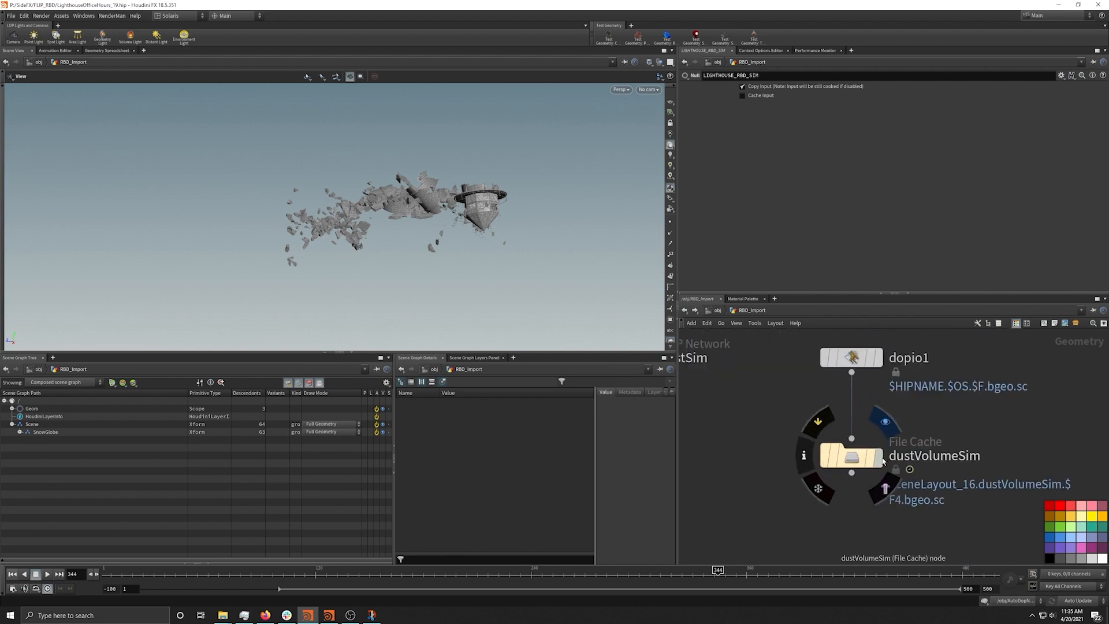
click(879, 458)
drag(429, 216, 768, 331)
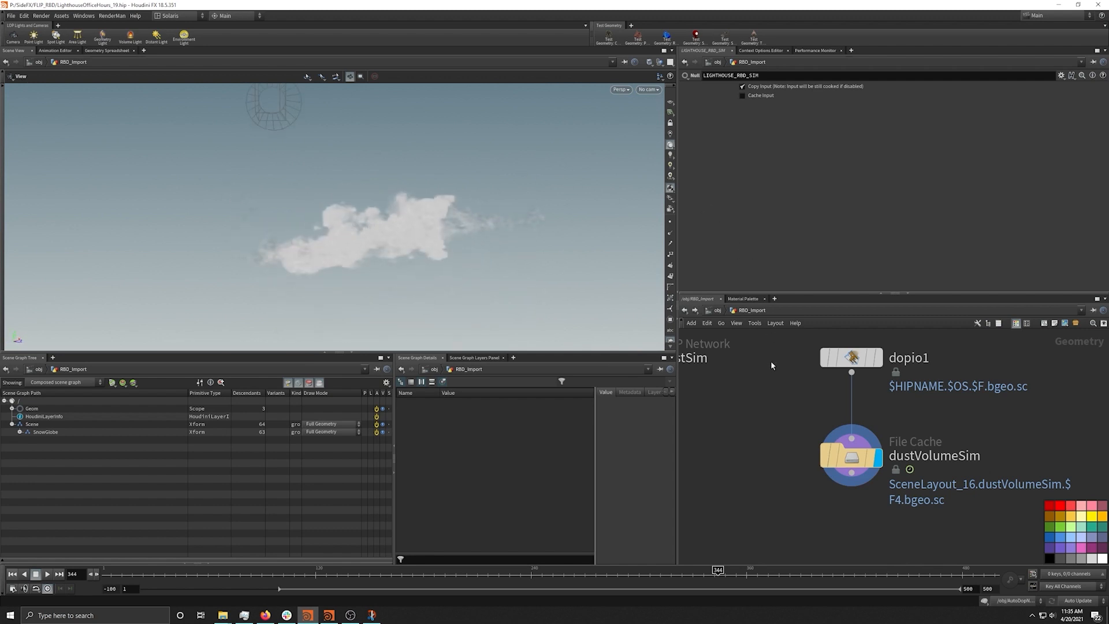
Return to object level and open wavetank_fluid to inspect its fluid surface mesh
scroll(774, 418, down, 5)
scroll(855, 445, down, 2)
key(u)
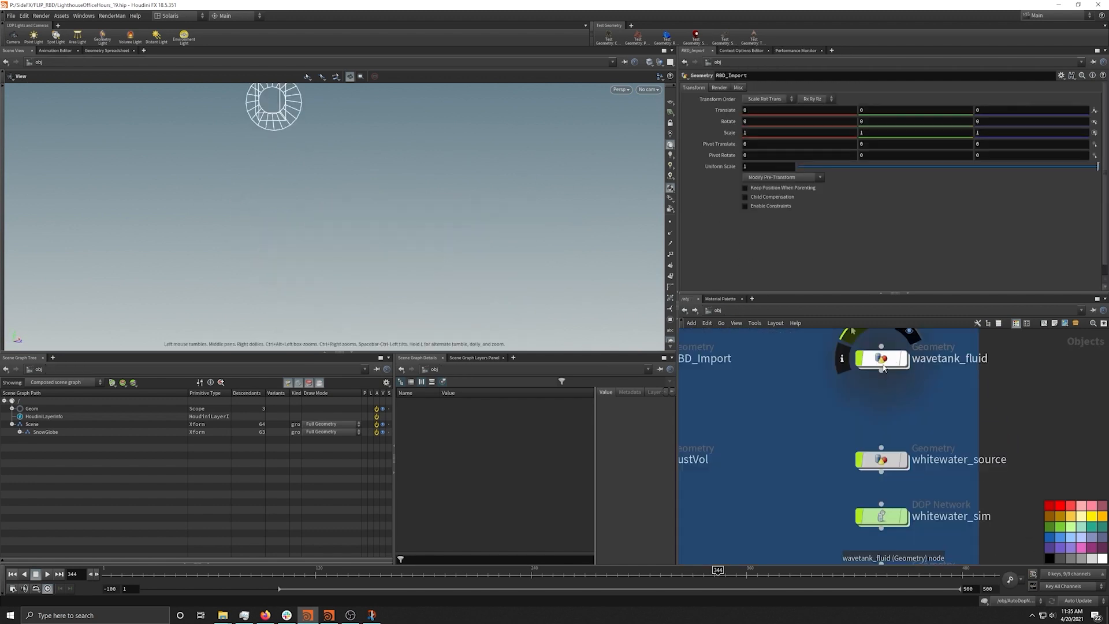
double_click(894, 386)
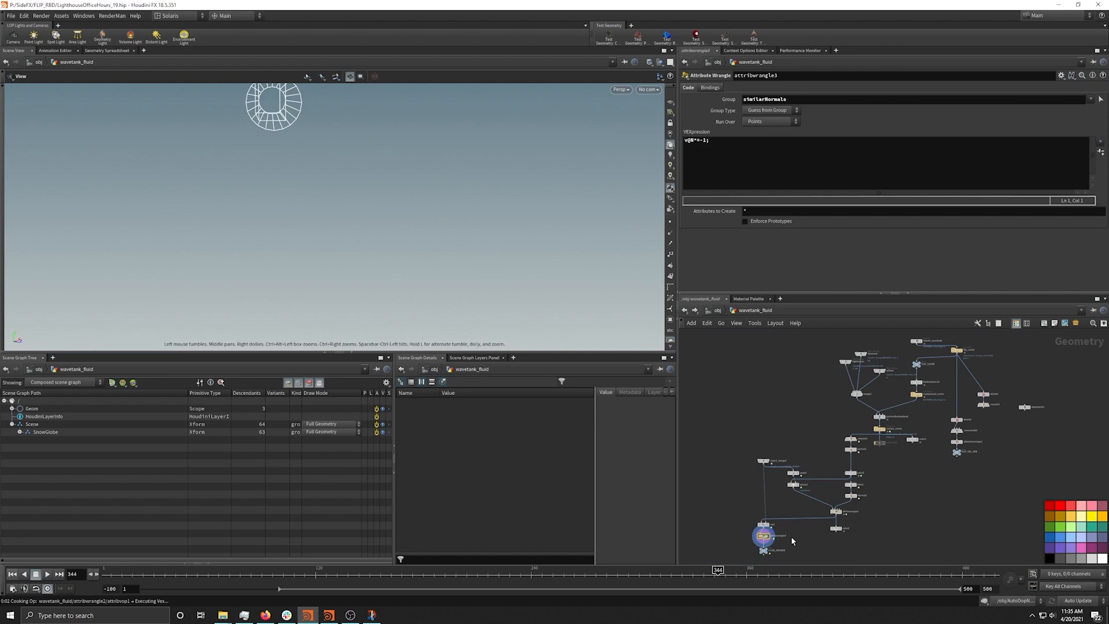
scroll(790, 537, up, 5)
mouse_move(457, 179)
mouse_down()
mouse_move(467, 251)
mouse_move(524, 258)
mouse_move(466, 198)
mouse_up()
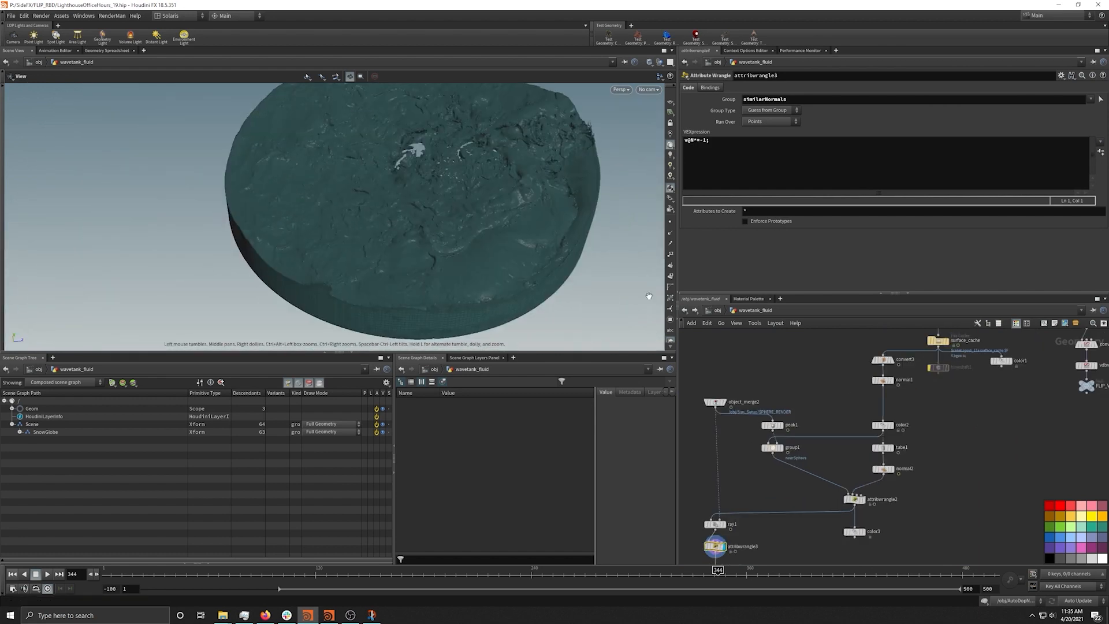
Open whitewater_import from object level and display the WW_VOL null to inspect the whitewater volume
key(u)
double_click(877, 463)
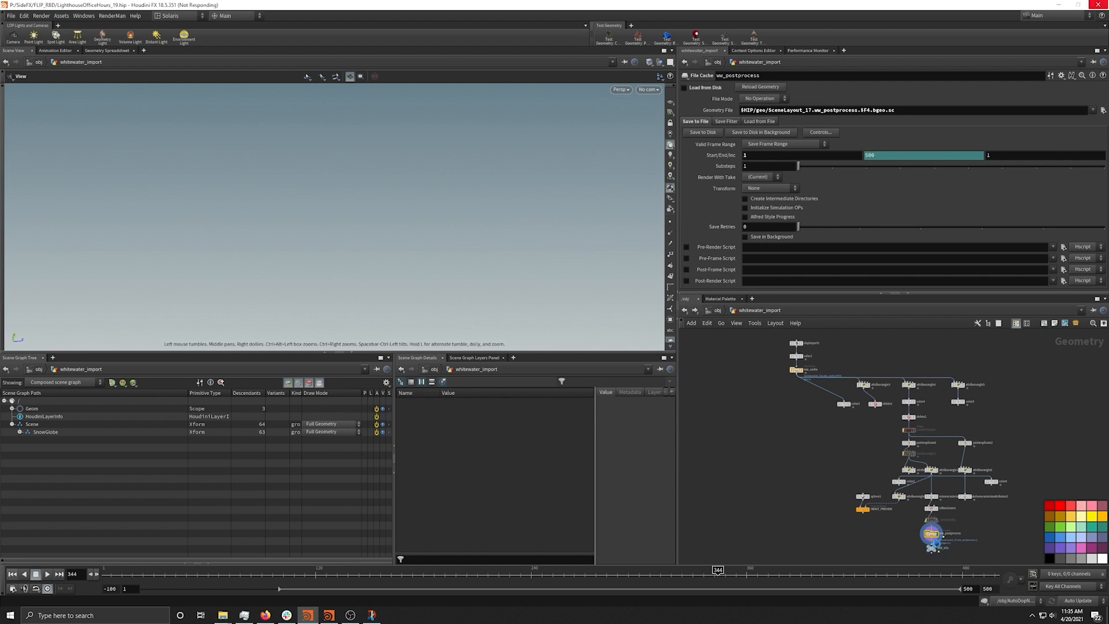
scroll(934, 552, up, 3)
scroll(931, 538, up, 5)
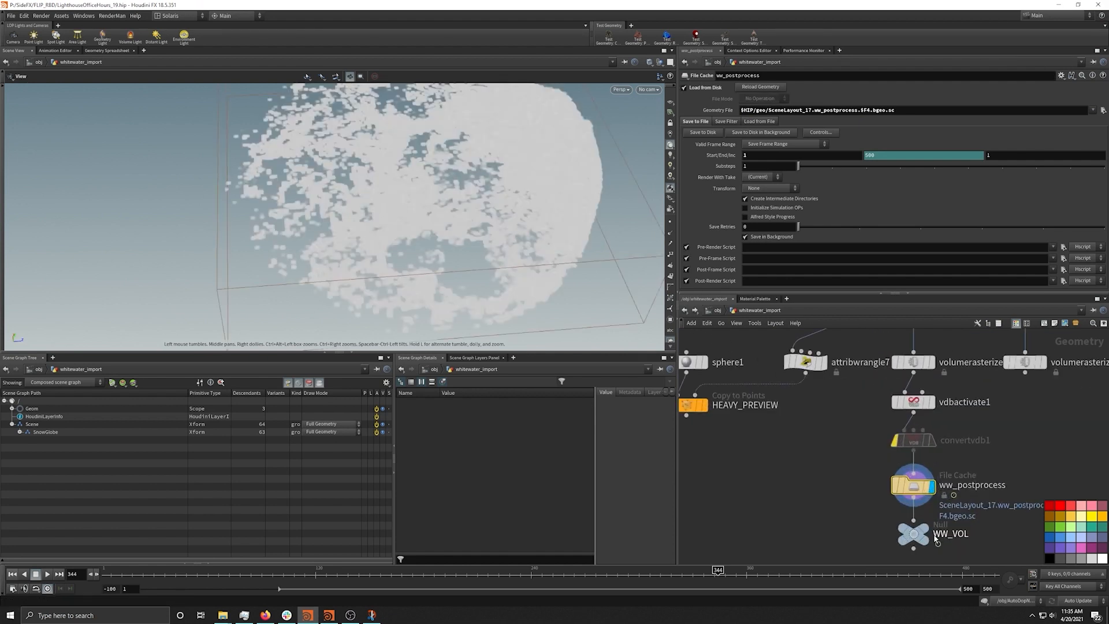
click(883, 508)
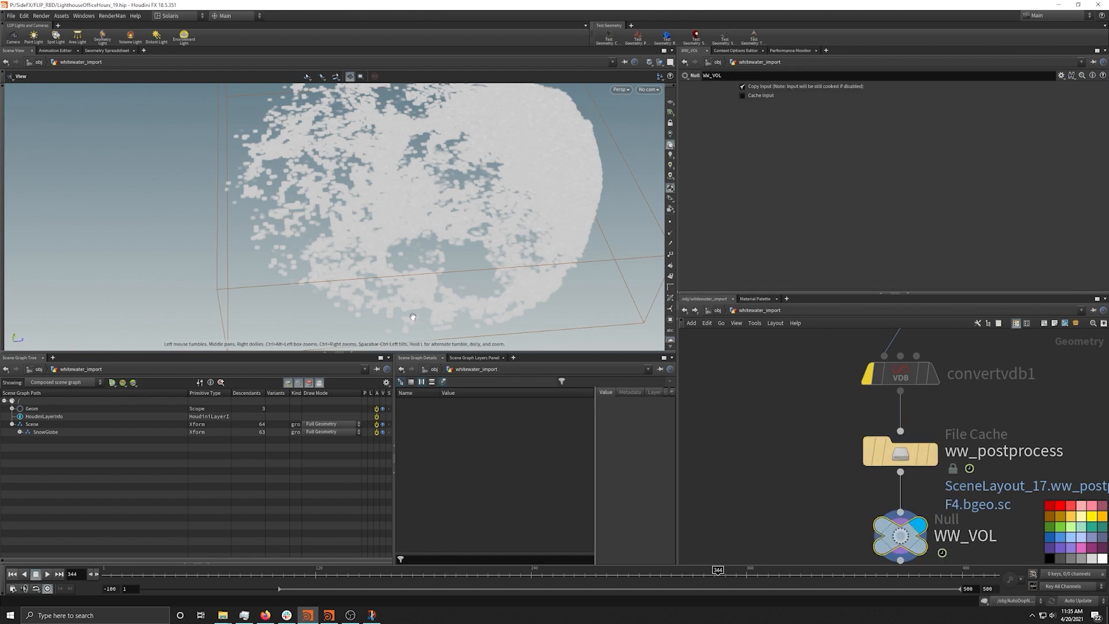
right_drag(436, 199, 372, 227)
drag(430, 203, 451, 147)
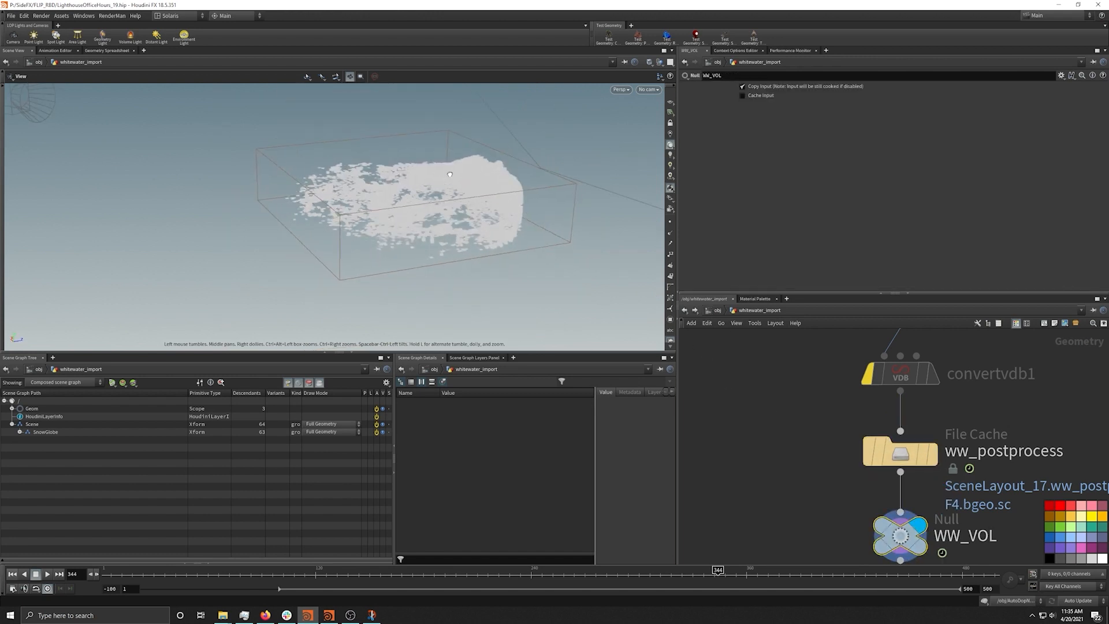
Leave whitewater_import, switch to the stage network and reframe the snow globe scene
click(717, 311)
click(725, 312)
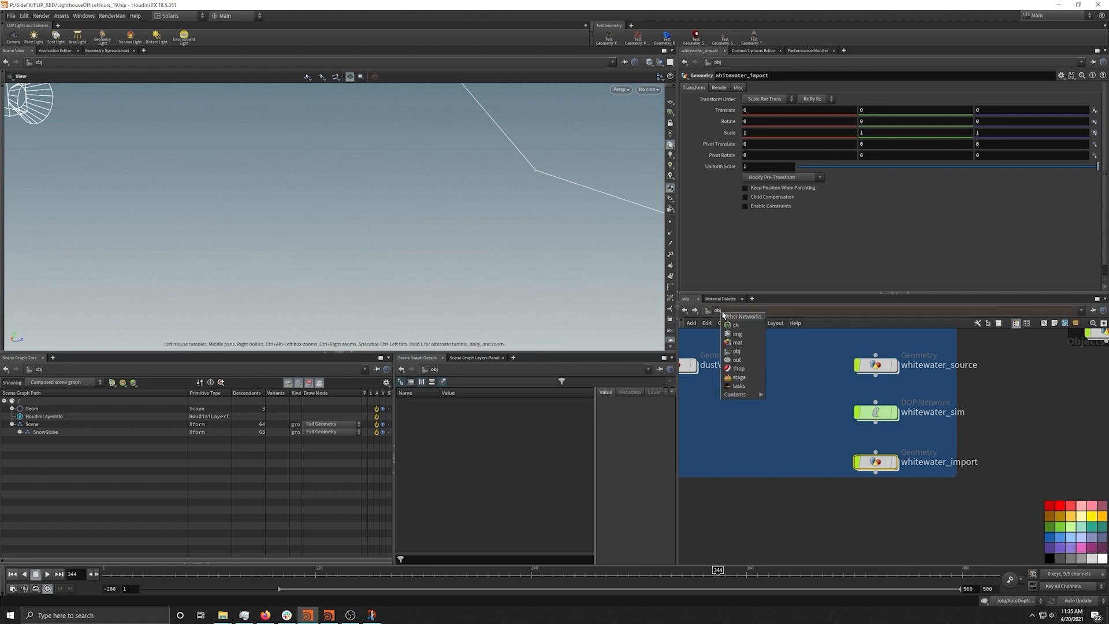
click(745, 371)
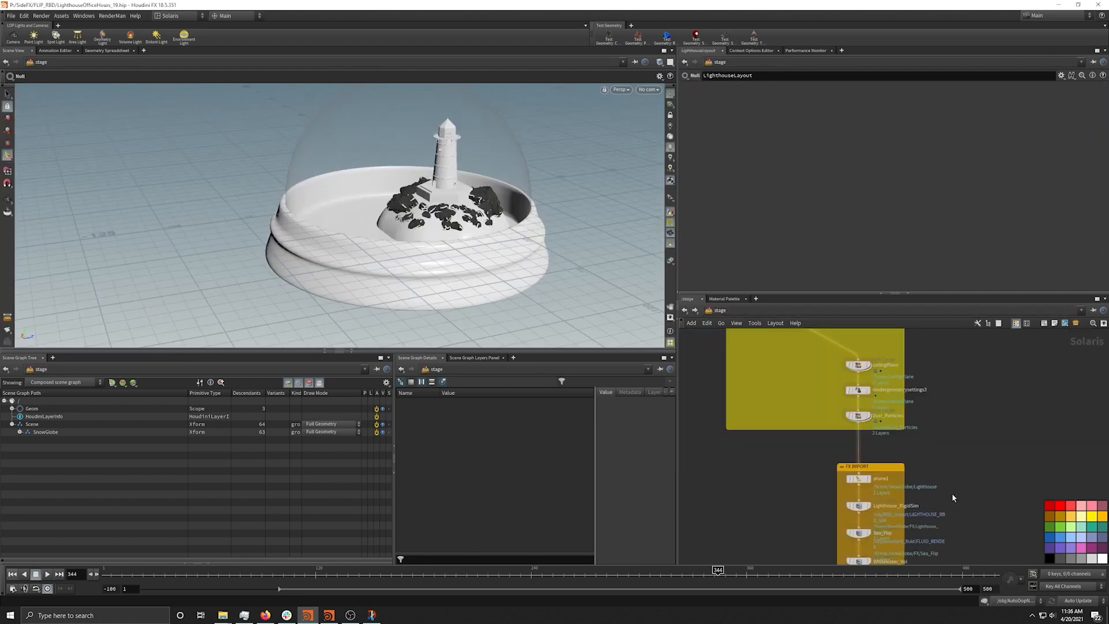
alt+middle_drag(630, 225, 557, 265)
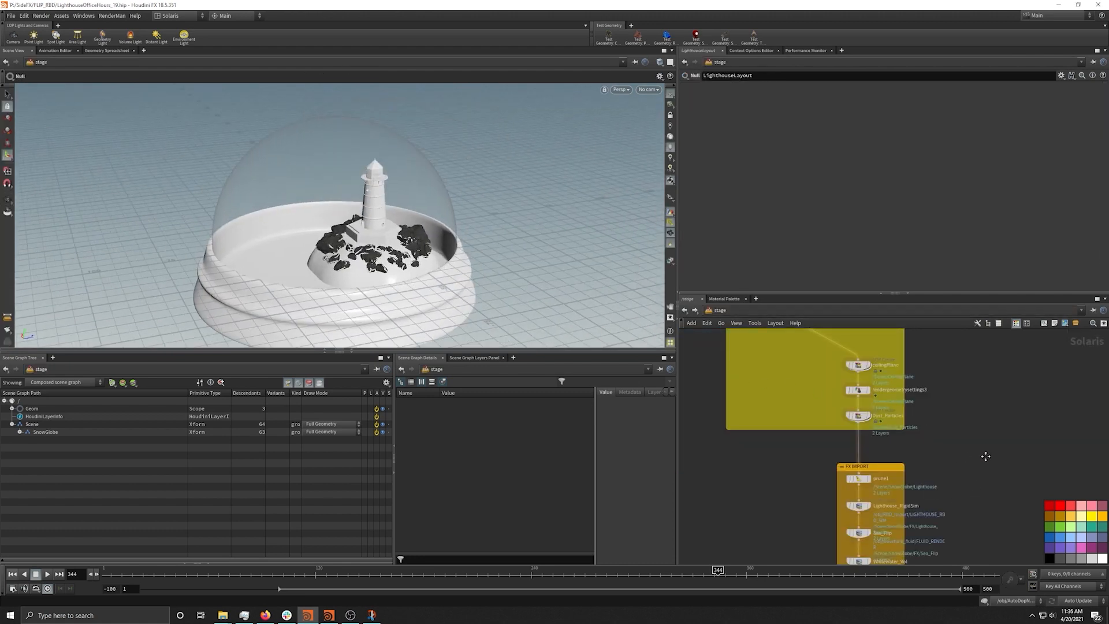
Look over the FX IMPORT nodes and select the Lighthouse_RigidSim SOP import to view its parameters
middle_drag(959, 467, 949, 385)
scroll(844, 408, up, 3)
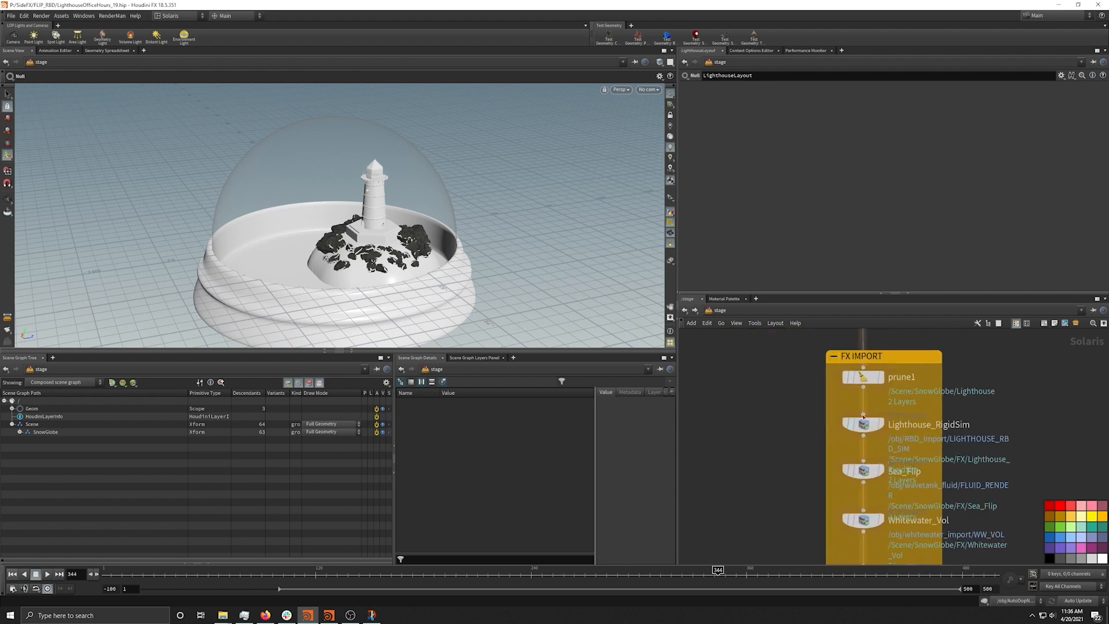
scroll(1061, 376, down, 3)
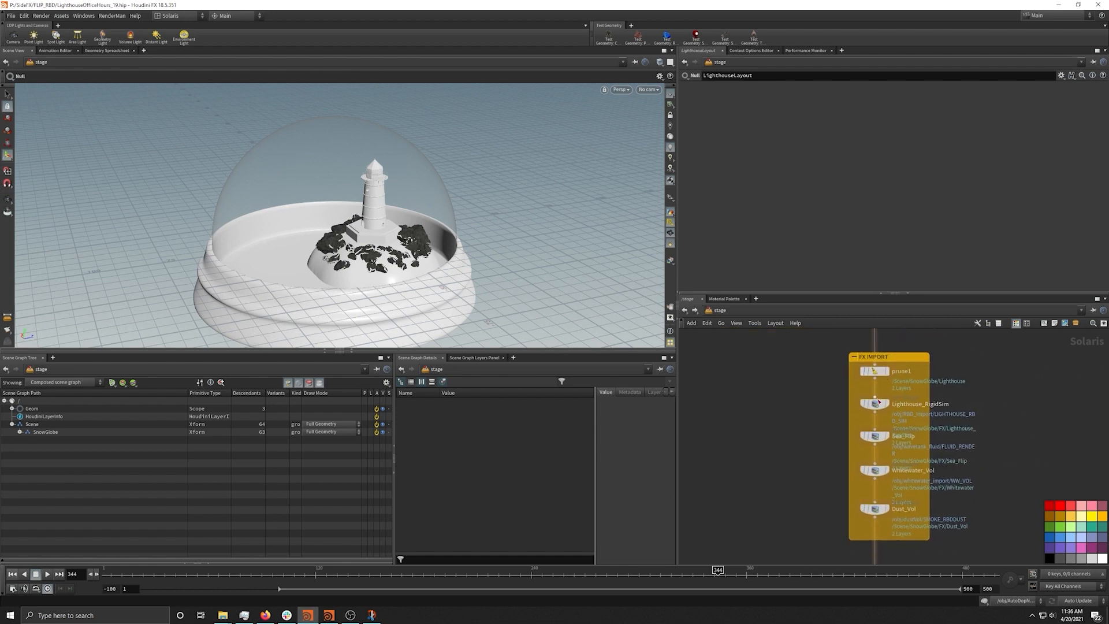
scroll(935, 427, up, 3)
scroll(996, 470, down, 2)
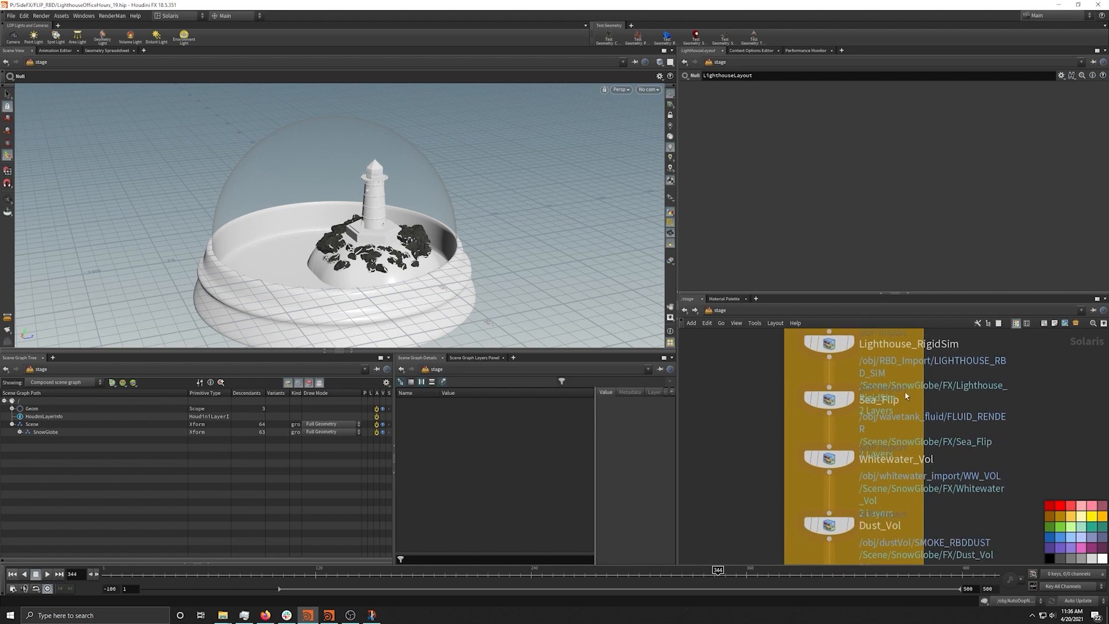
click(840, 351)
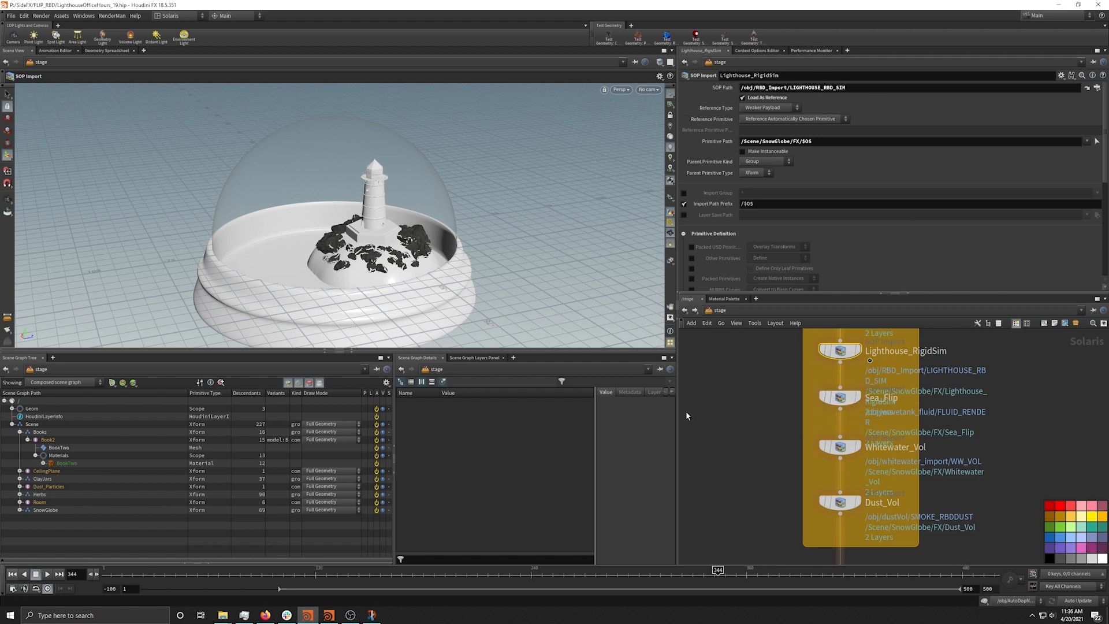
Display the Lighthouse_RigidSim import, check its primitive path and select the SnowGlobe primitive in the scene graph
click(855, 351)
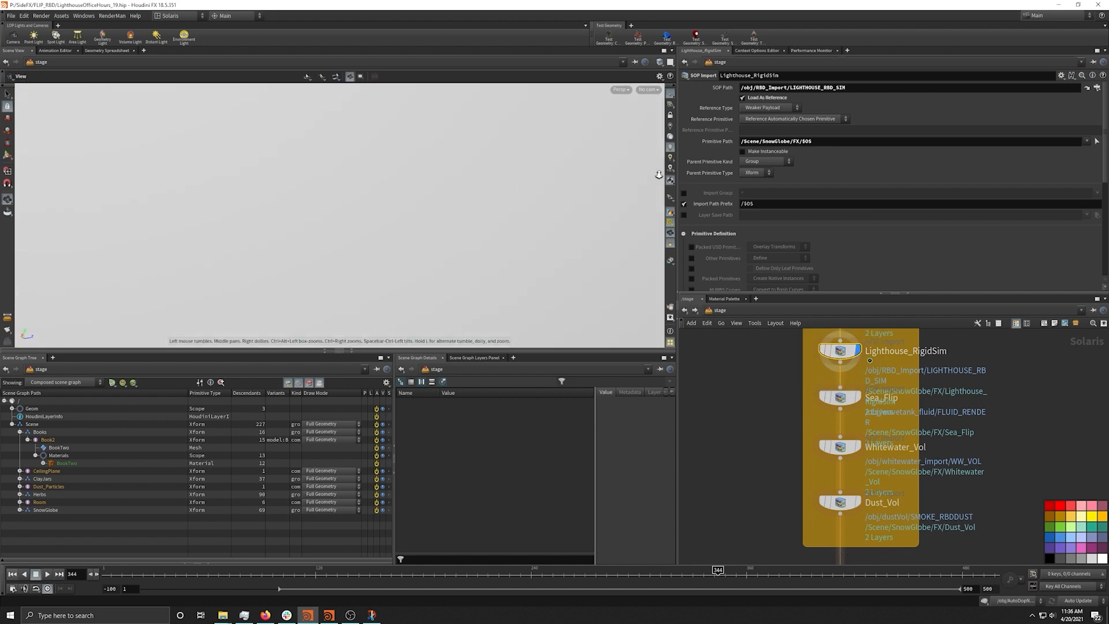
middle_drag(793, 379, 779, 496)
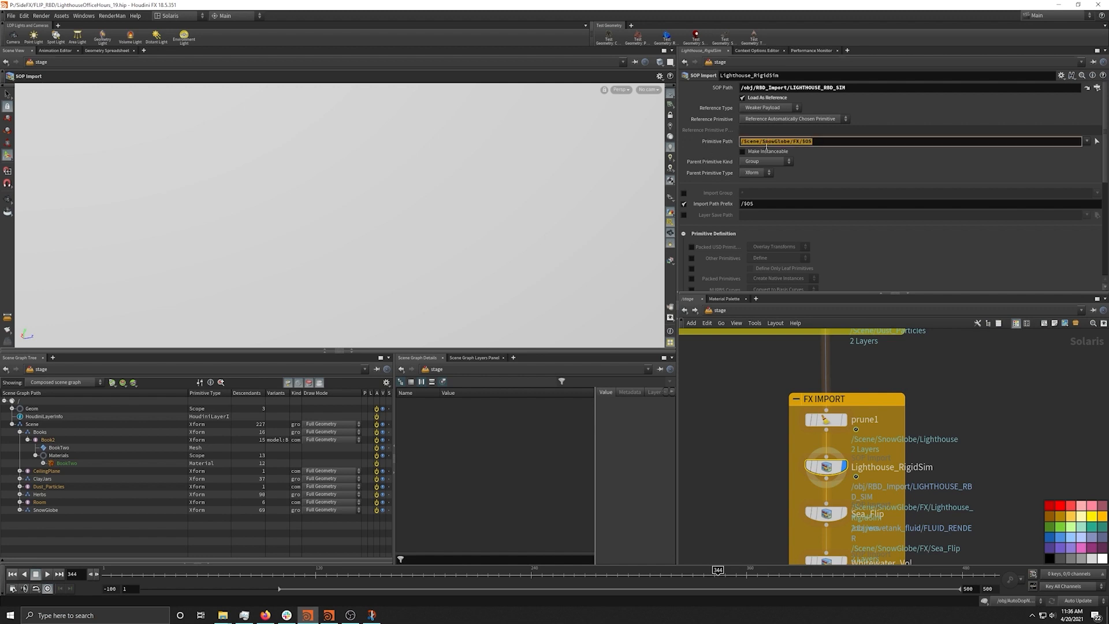
click(46, 510)
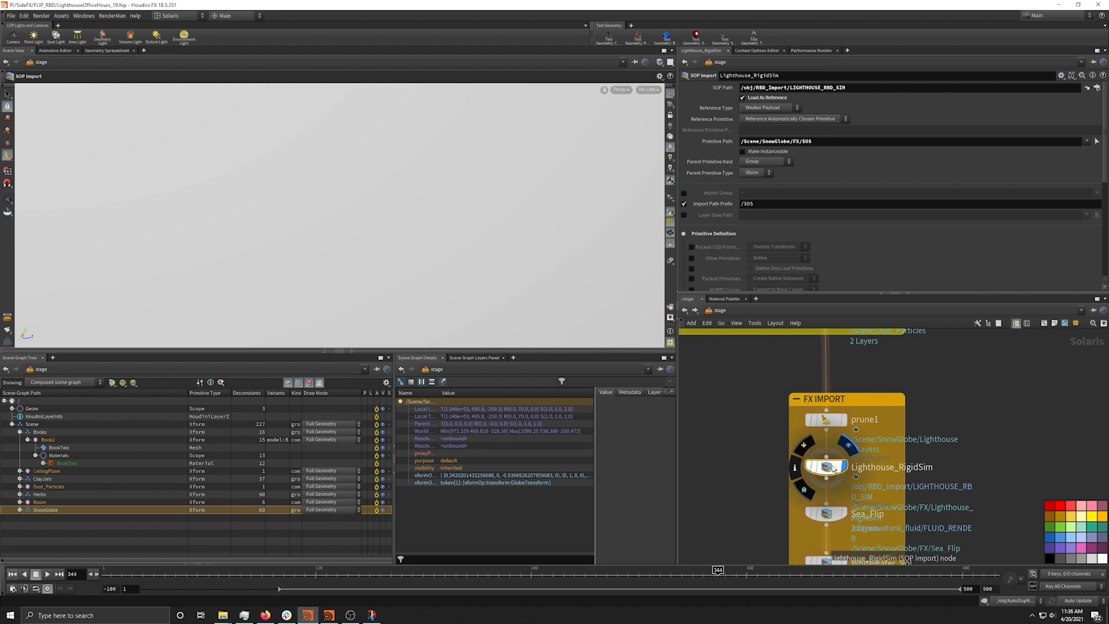
middle_drag(745, 488, 736, 434)
mouse_move(821, 417)
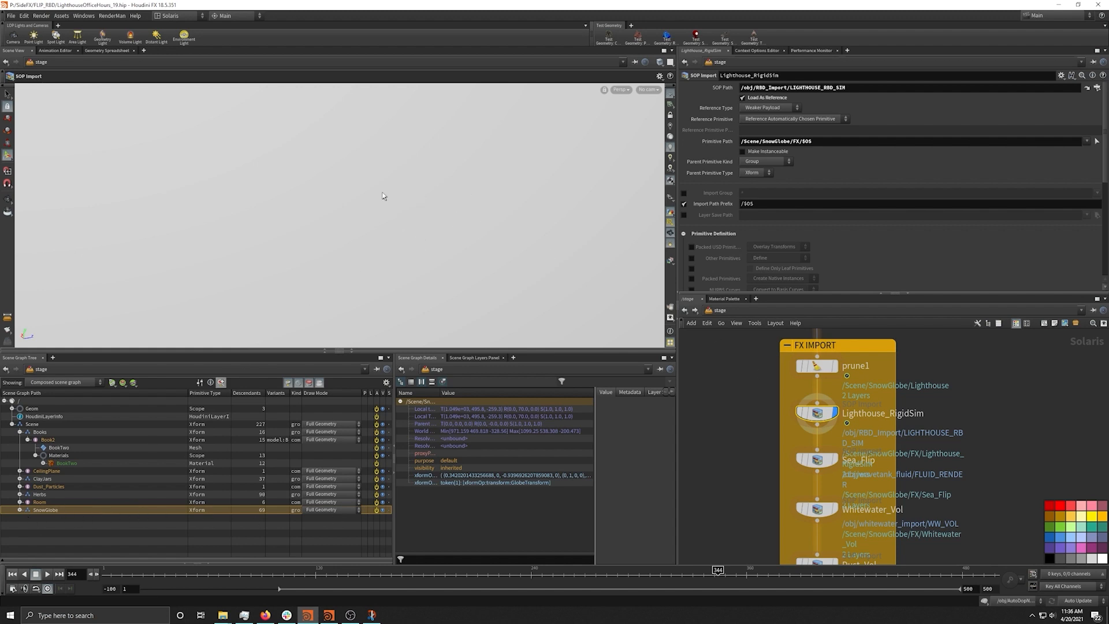
Frame the SnowGlobe primitive and examine the fractured lighthouse pieces inside the dome up close and in the full scene
key(space+f)
alt+drag(305, 191, 294, 233)
alt+middle_drag(295, 232, 508, 128)
alt+right_drag(359, 170, 644, 240)
alt+drag(643, 240, 420, 213)
alt+right_drag(420, 213, 567, 210)
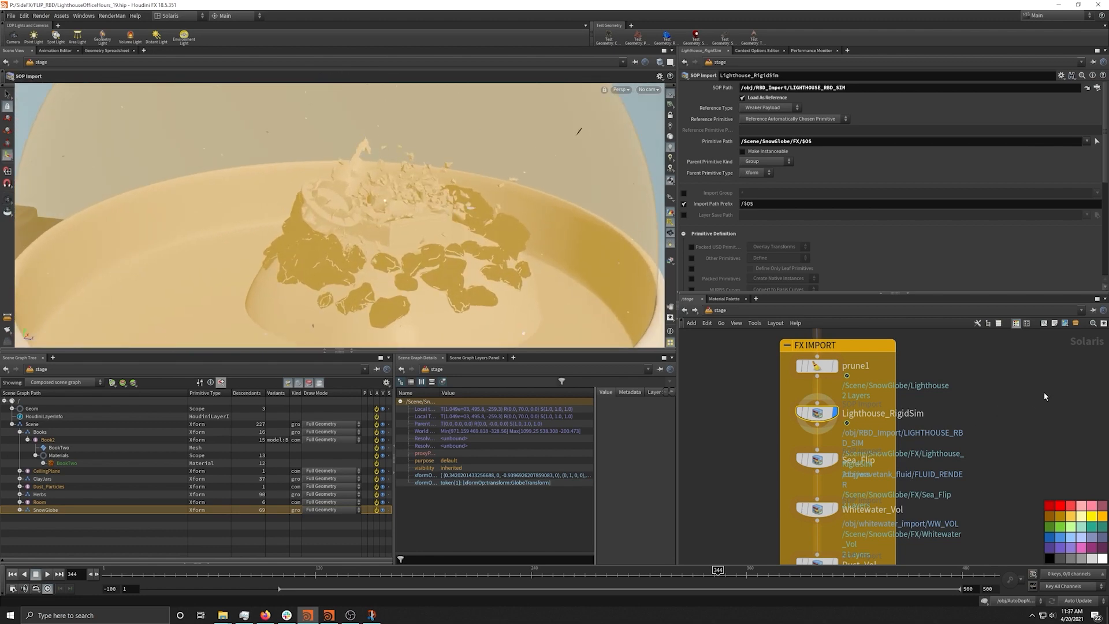
alt+right_drag(491, 197, 318, 230)
alt+middle_drag(318, 229, 345, 208)
drag(345, 207, 373, 219)
right_drag(373, 219, 277, 228)
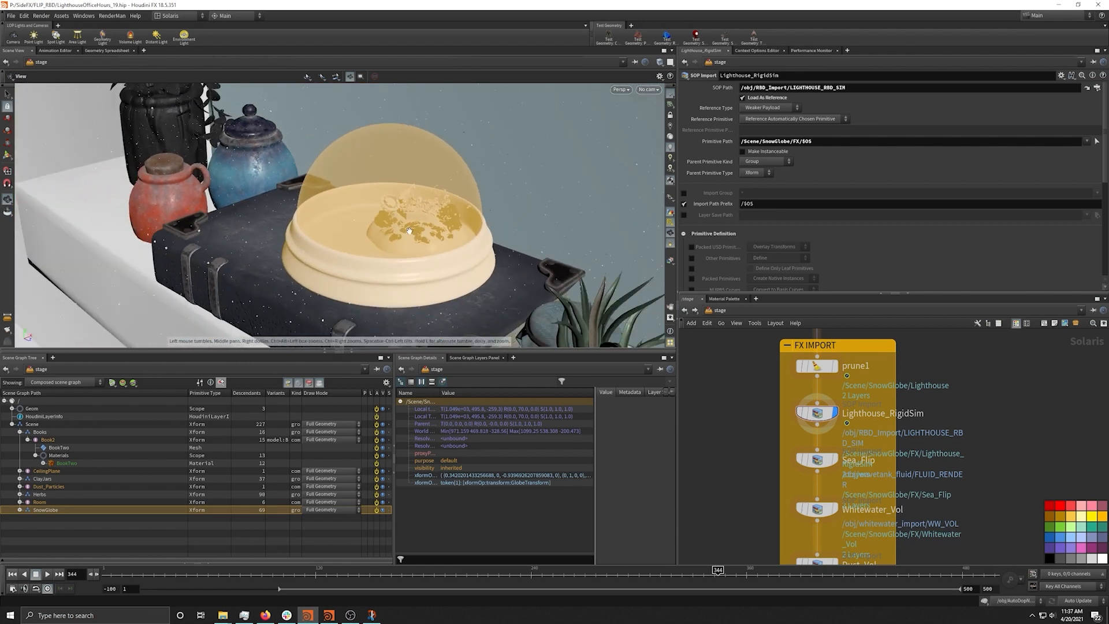
drag(404, 232, 520, 252)
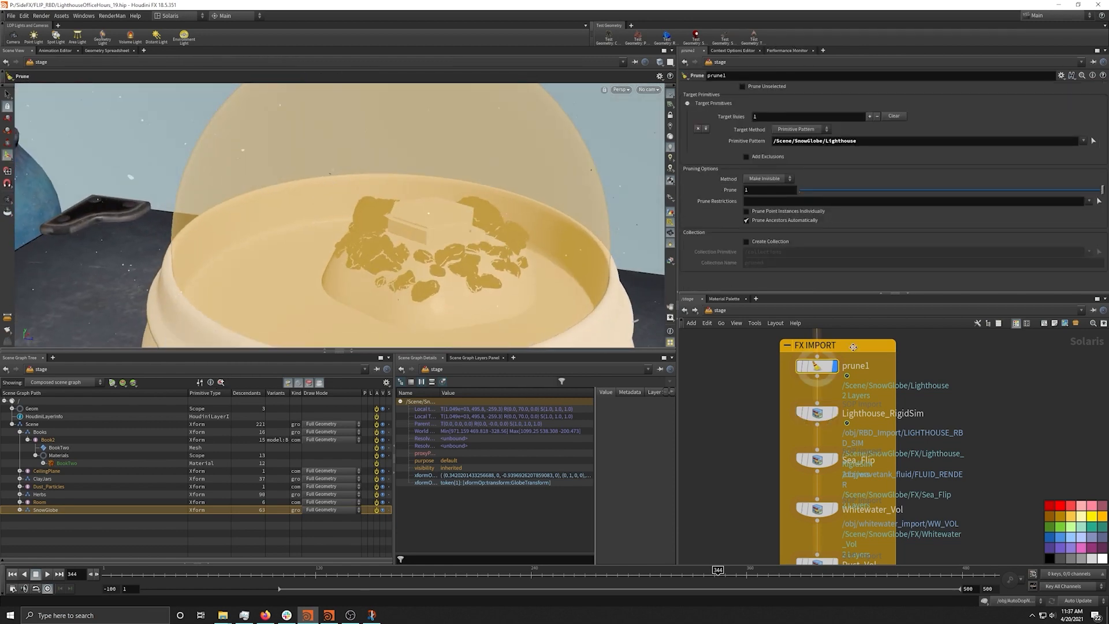
Display Dust_Particles and prune1 in turn to compare the snow globe before and after the lighthouse is pruned
middle_drag(934, 395, 932, 491)
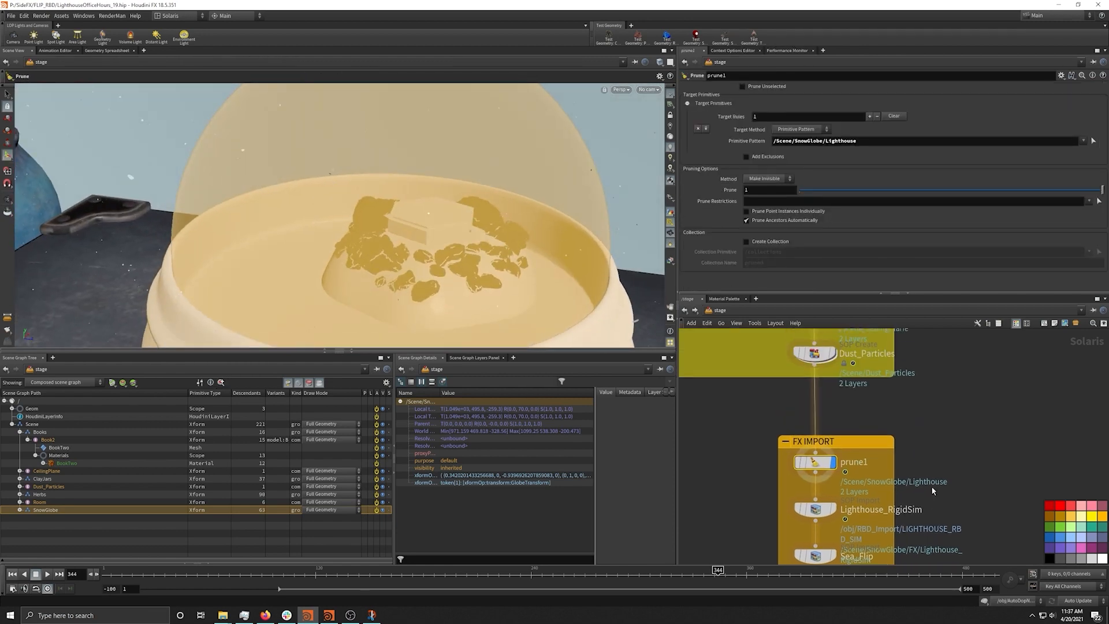
click(833, 354)
click(835, 464)
middle_drag(973, 471, 892, 412)
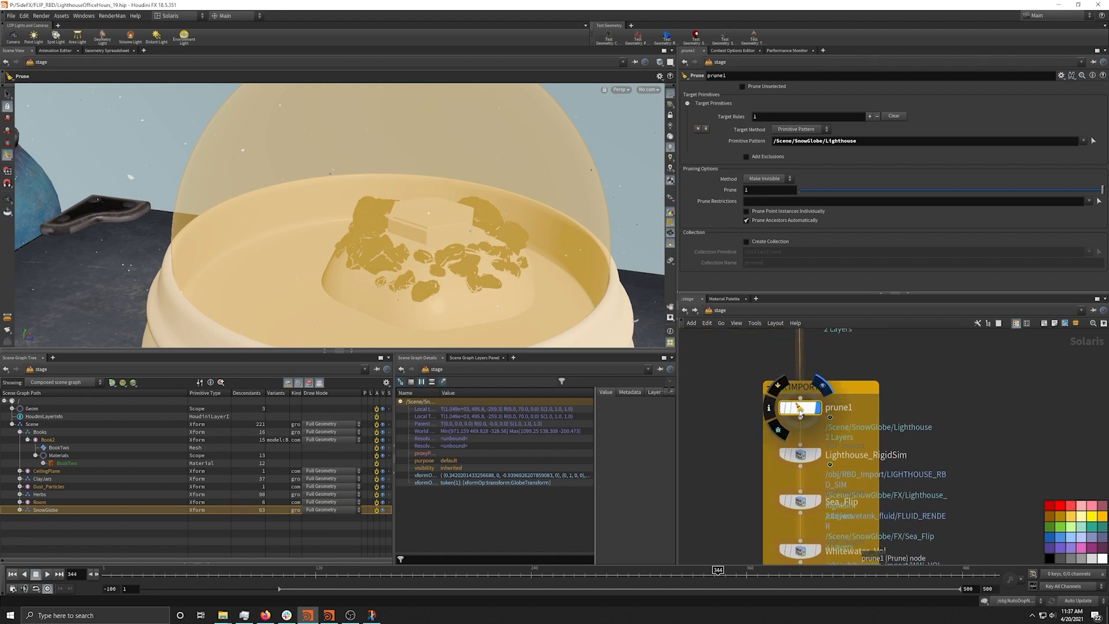
Bypass prune1, inspect Lighthouse_RigidSim with the original lighthouse in place, and re-enable prune1
click(781, 391)
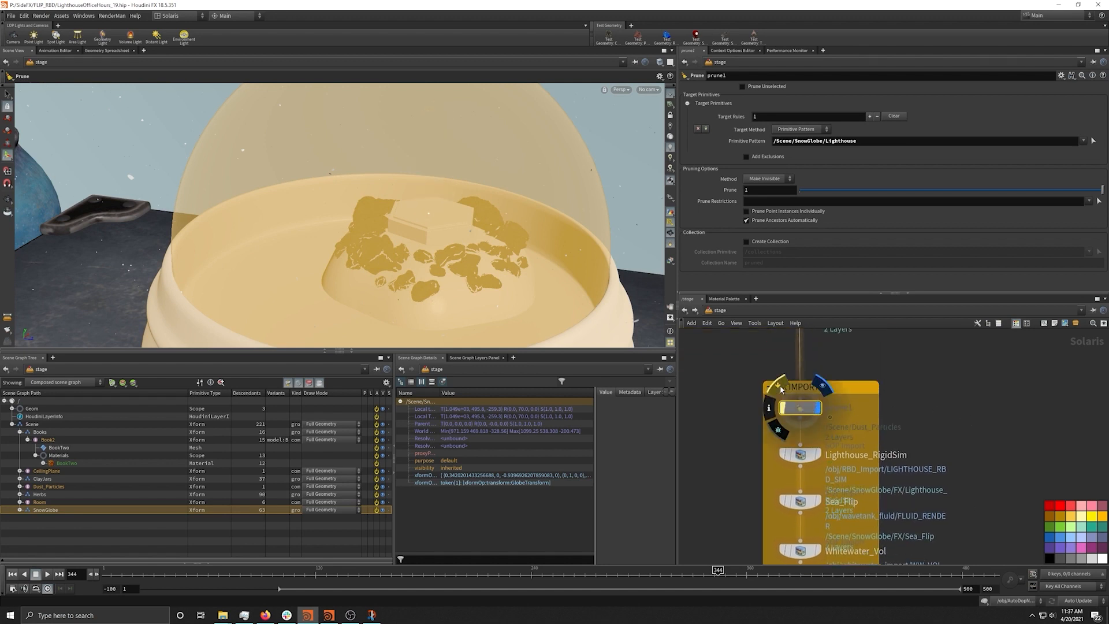
click(819, 455)
alt+drag(426, 234, 387, 229)
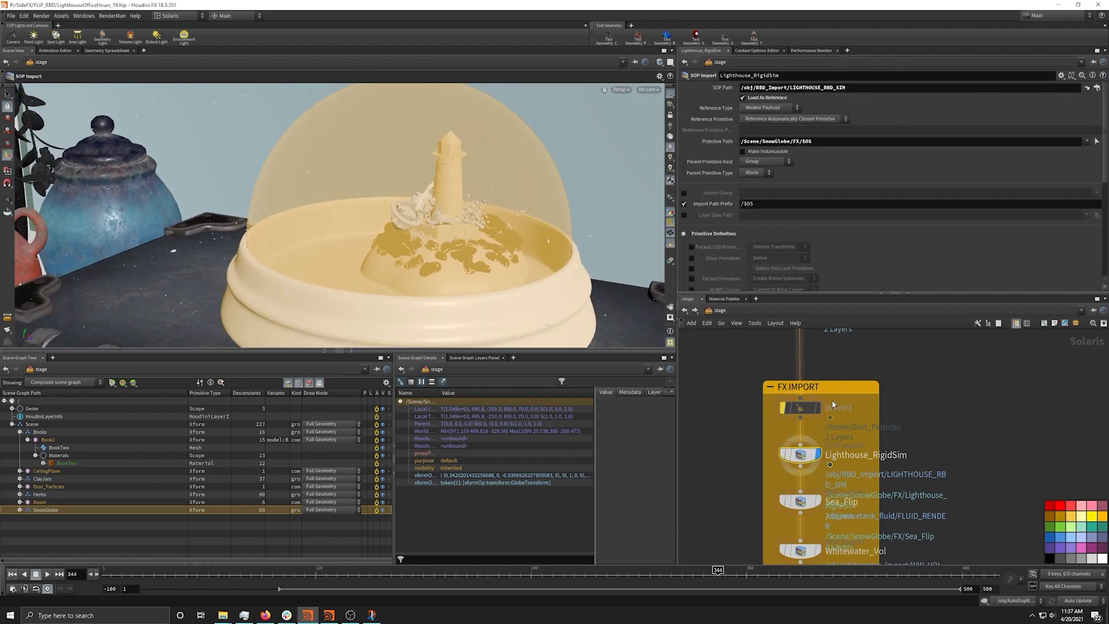
mouse_move(780, 411)
click(783, 410)
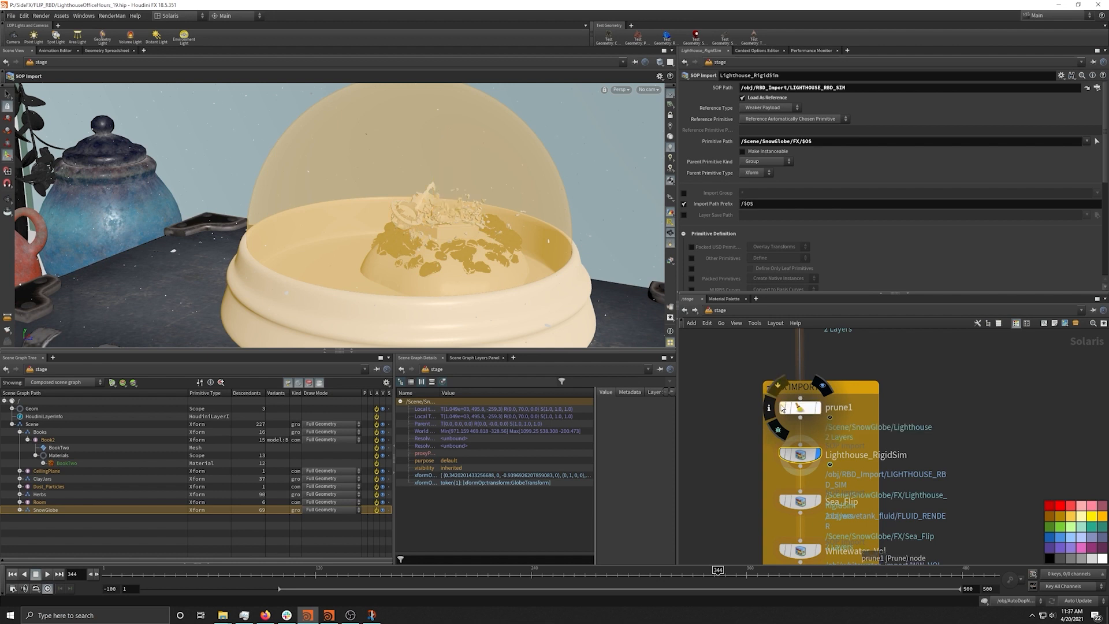
Display the Sea_Flip and Whitewater_Vol imports to inspect the fluid and whitewater in the snow globe
middle_drag(973, 465, 956, 356)
click(801, 391)
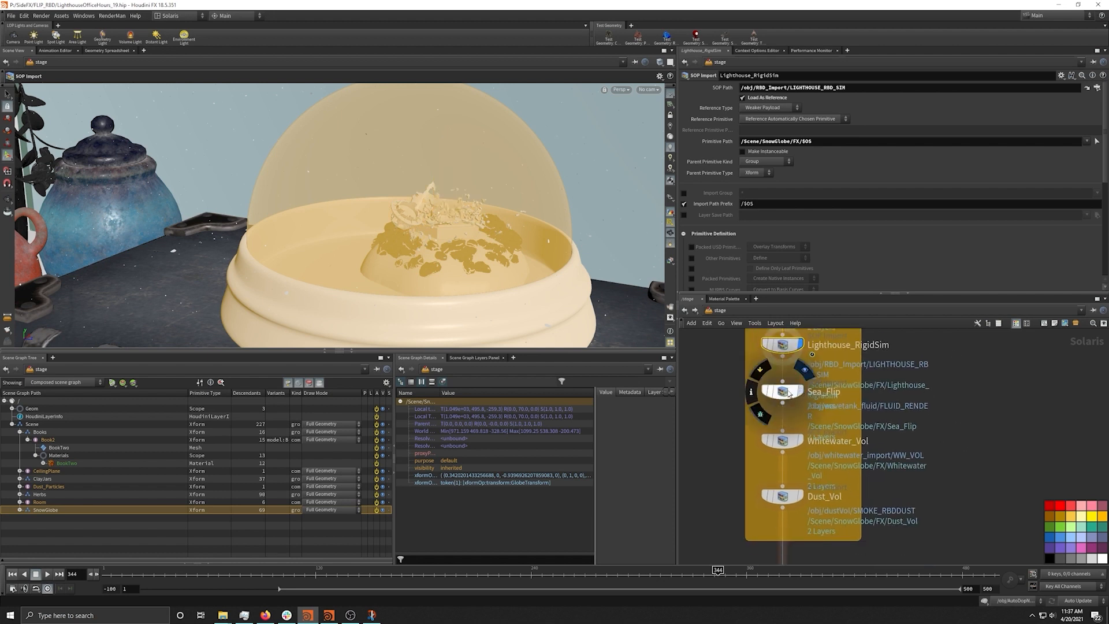
click(800, 440)
mouse_move(801, 497)
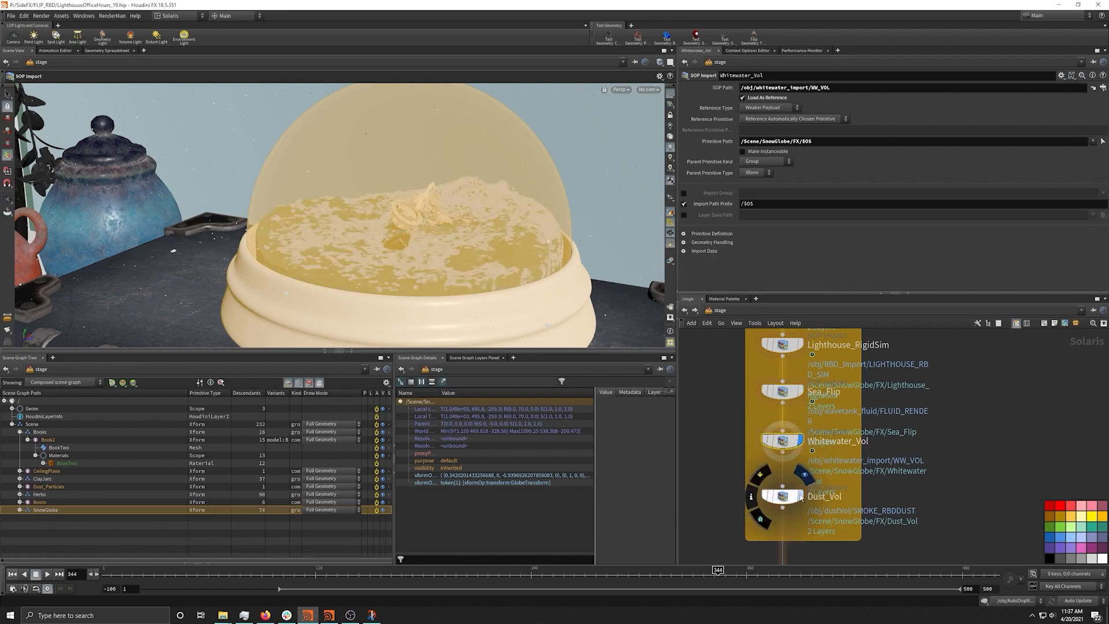
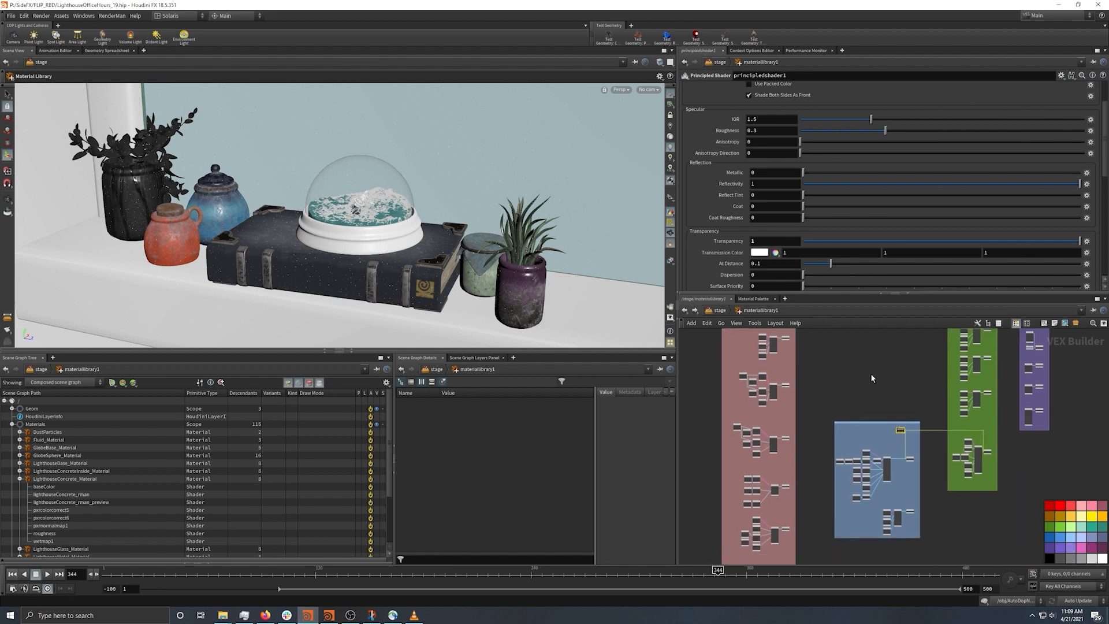
Examine the lighthouse shader networks in materiallibrary1, including lighthouseBase_rman feeding LighthouseBase_Material
scroll(872, 370, up, 8)
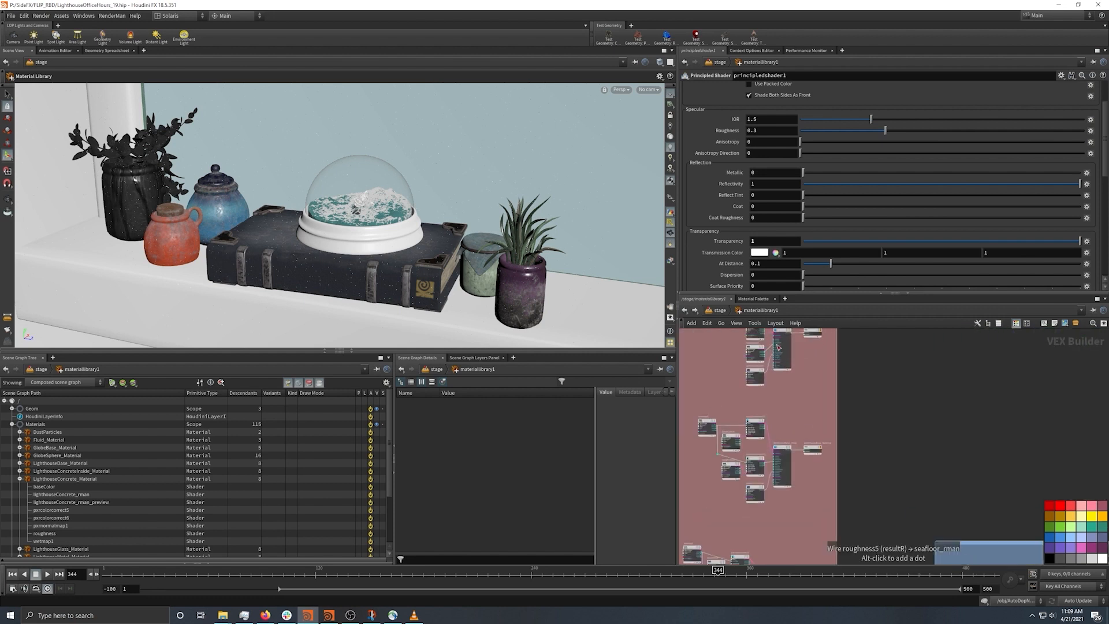
mouse_move(881, 365)
middle_down()
mouse_move(906, 461)
mouse_move(879, 377)
middle_up()
scroll(907, 461, down, 3)
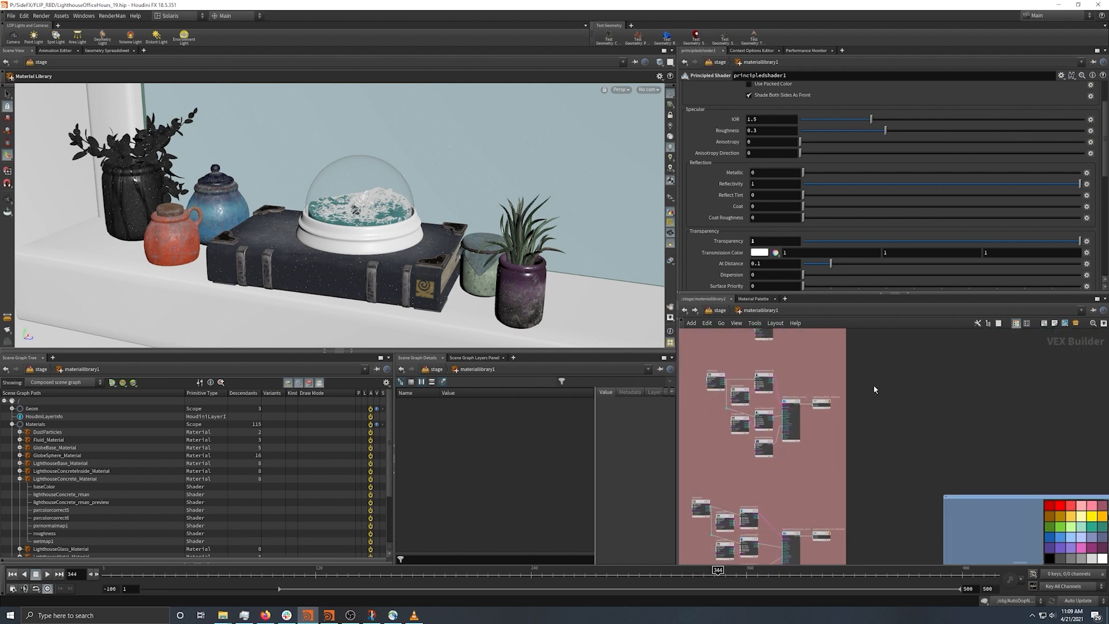
scroll(809, 427, up, 3)
scroll(828, 370, up, 4)
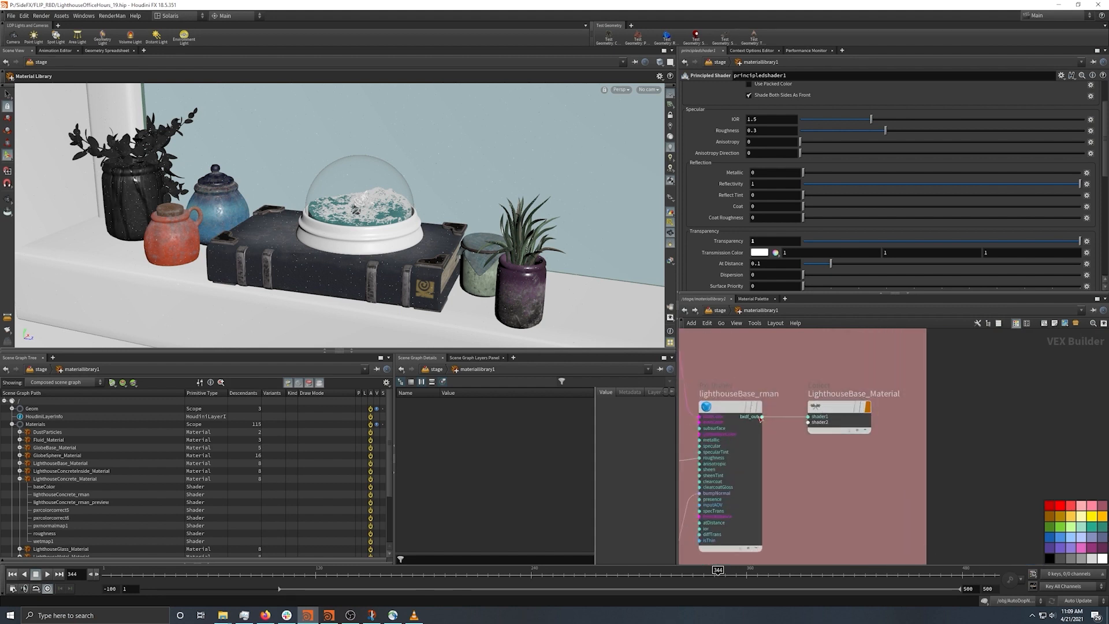
scroll(871, 497, down, 3)
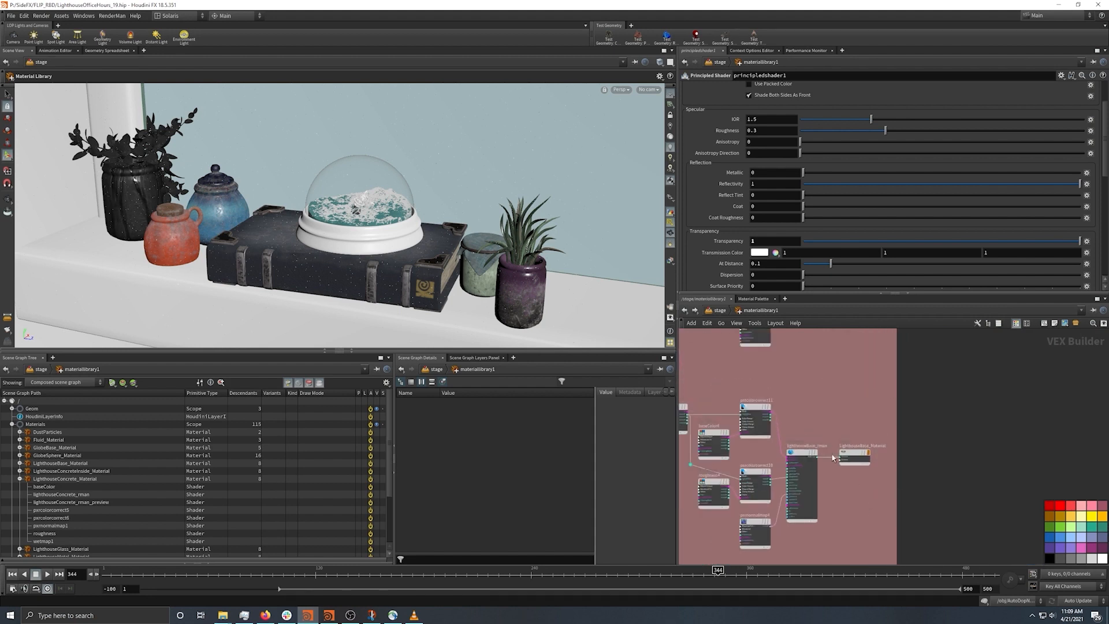
scroll(834, 448, up, 3)
Examine the lighthouseConcrete_rman shader and its connection to the LighthouseConcrete_Material collect node
middle_drag(873, 496, 788, 363)
scroll(836, 475, down, 3)
scroll(797, 478, down, 3)
middle_drag(851, 512, 849, 438)
scroll(819, 435, down, 1)
scroll(777, 420, up, 2)
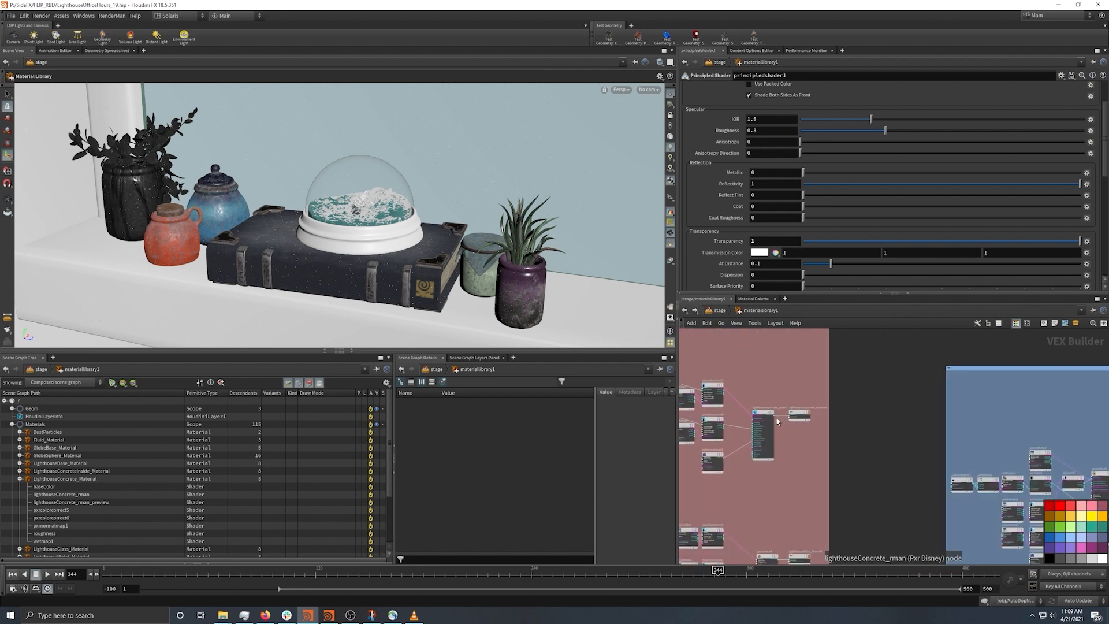
scroll(777, 422, up, 1)
scroll(786, 419, up, 3)
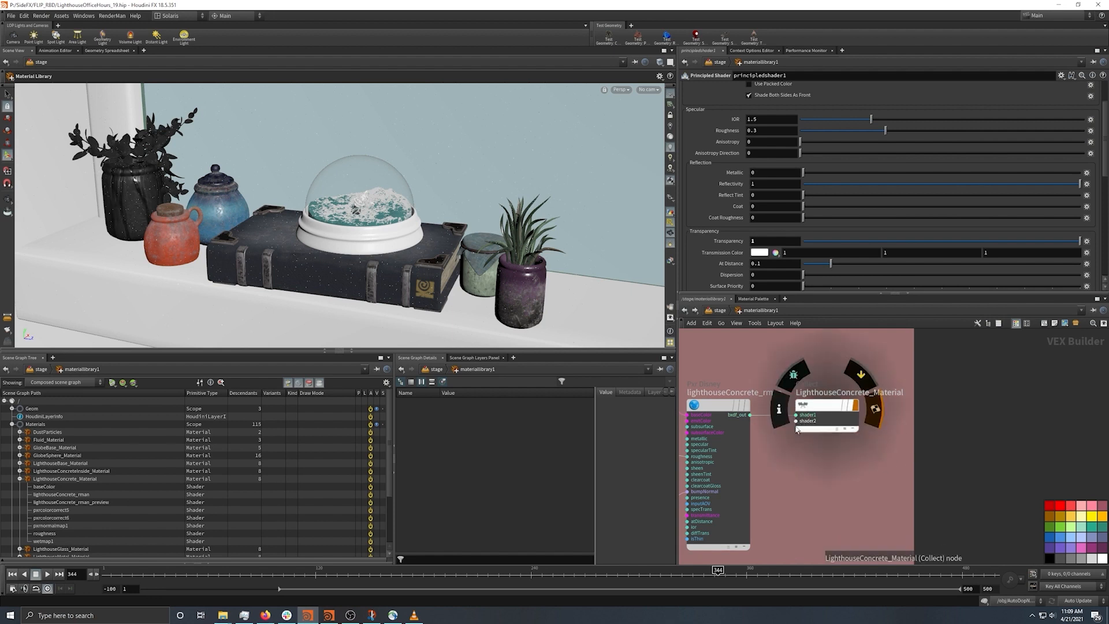
scroll(793, 460, down, 3)
middle_drag(834, 499, 836, 433)
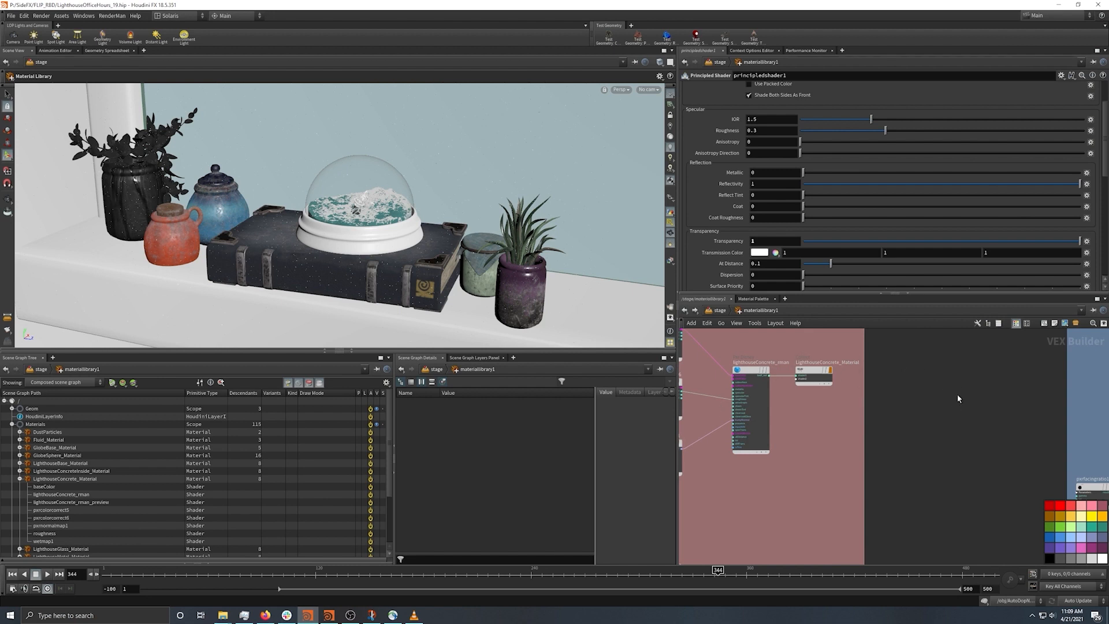
scroll(769, 372, up, 2)
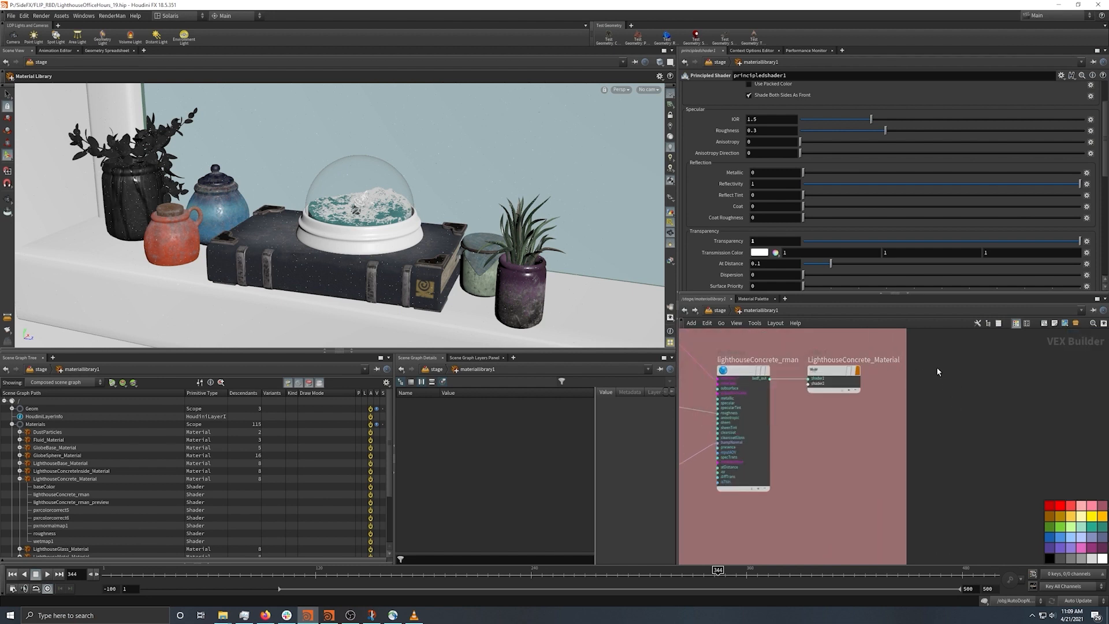
scroll(975, 427, down, 3)
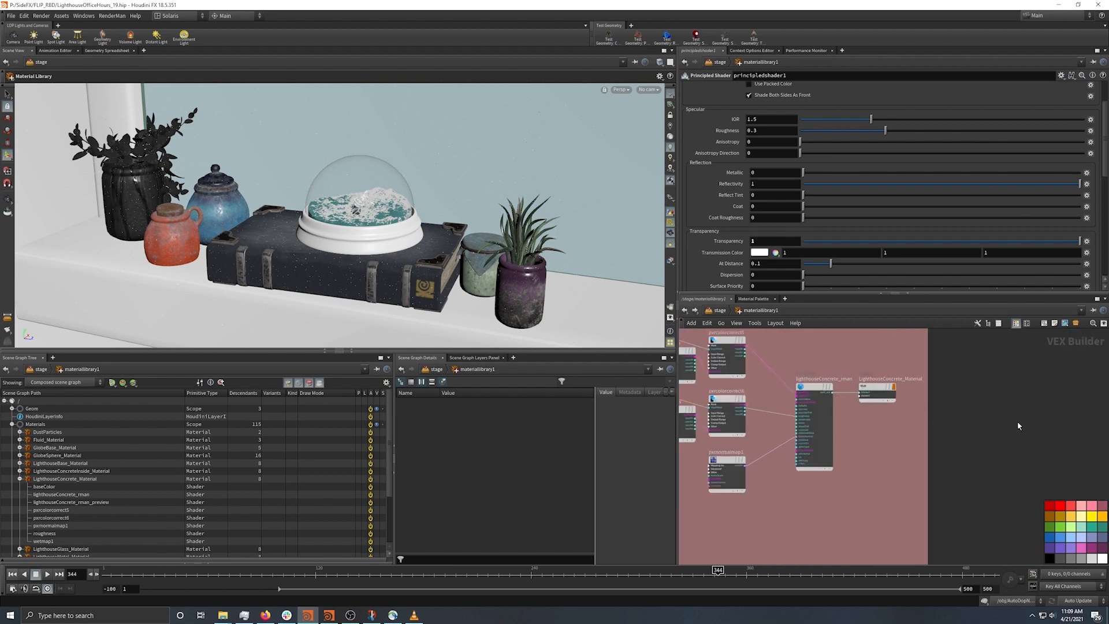
Look over the window glass network, focusing on pxrsurface4 and its WindowGlass_Material collect node
middle_drag(1034, 472, 765, 373)
scroll(832, 459, down, 2)
middle_drag(1063, 430, 840, 427)
middle_drag(1050, 409, 969, 441)
scroll(920, 417, up, 6)
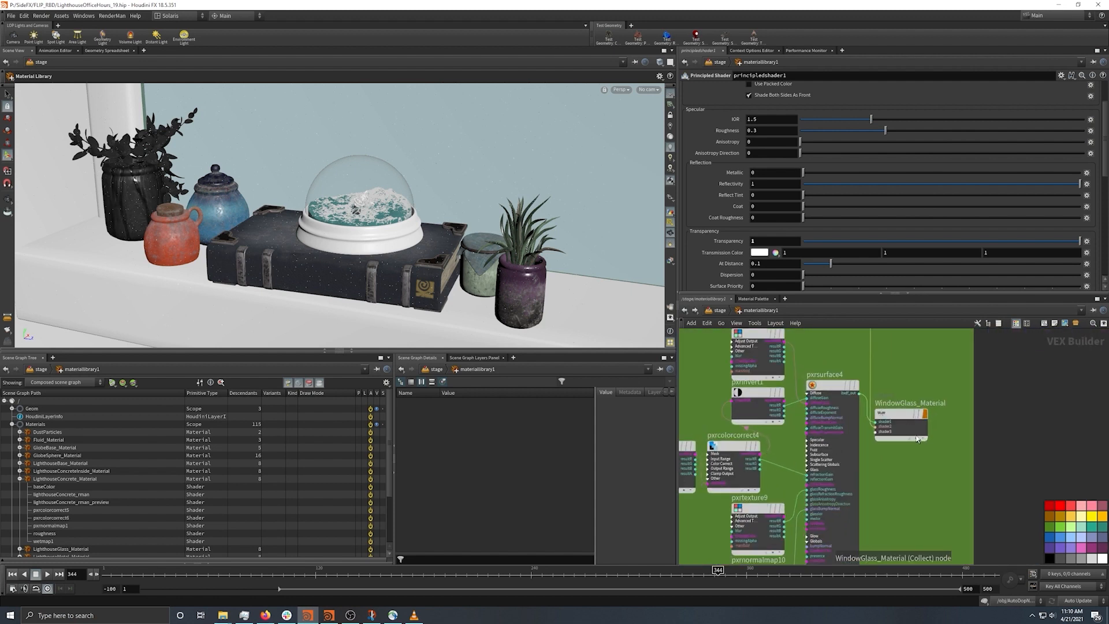
scroll(820, 414, down, 2)
scroll(820, 414, down, 2)
middle_drag(769, 382, 849, 408)
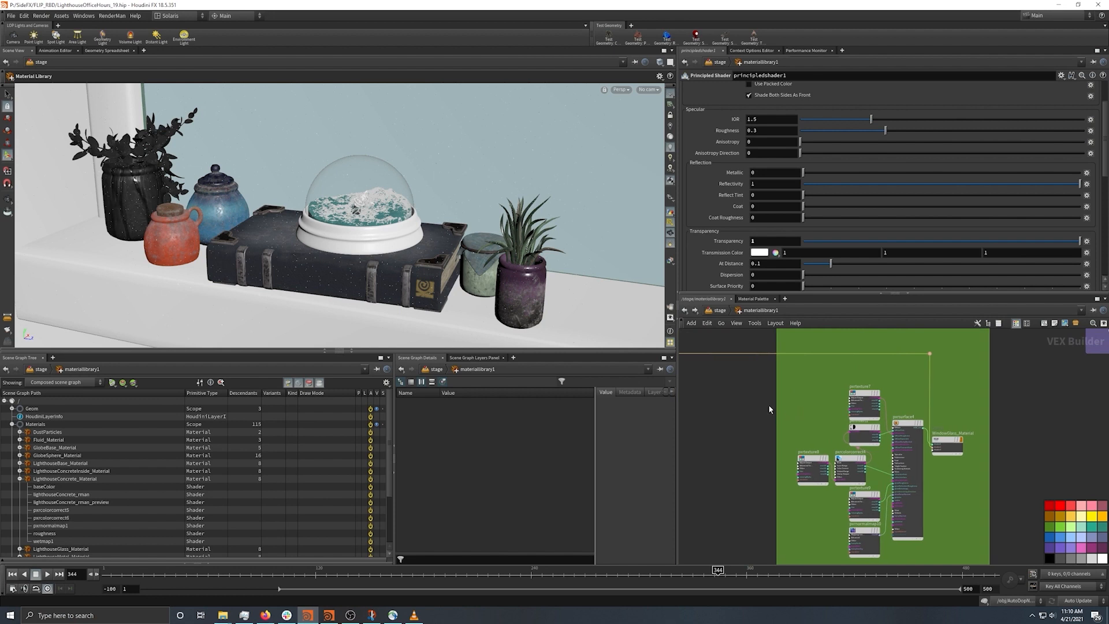
scroll(946, 446, up, 4)
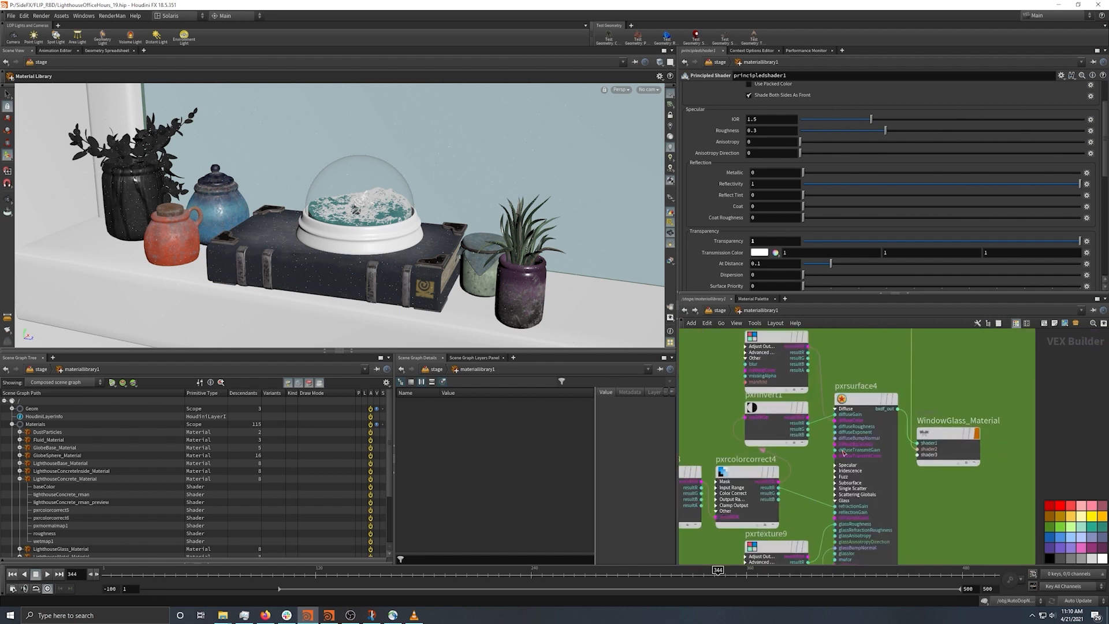
Follow the second shader connection of the window glass and select WindowGlass_Material to view its collected inputs
click(866, 398)
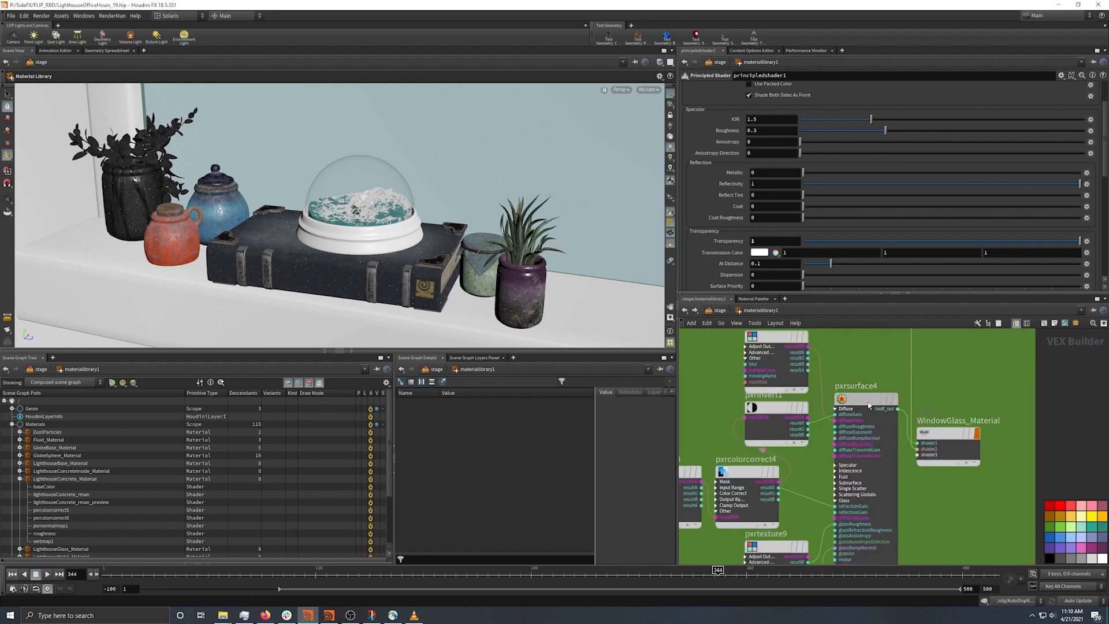
scroll(734, 379, down, 3)
mouse_move(711, 384)
middle_down()
mouse_move(778, 403)
mouse_move(958, 417)
middle_up()
middle_drag(821, 399, 958, 444)
middle_drag(1038, 461, 772, 421)
scroll(1029, 460, up, 5)
click(995, 454)
scroll(982, 450, down, 3)
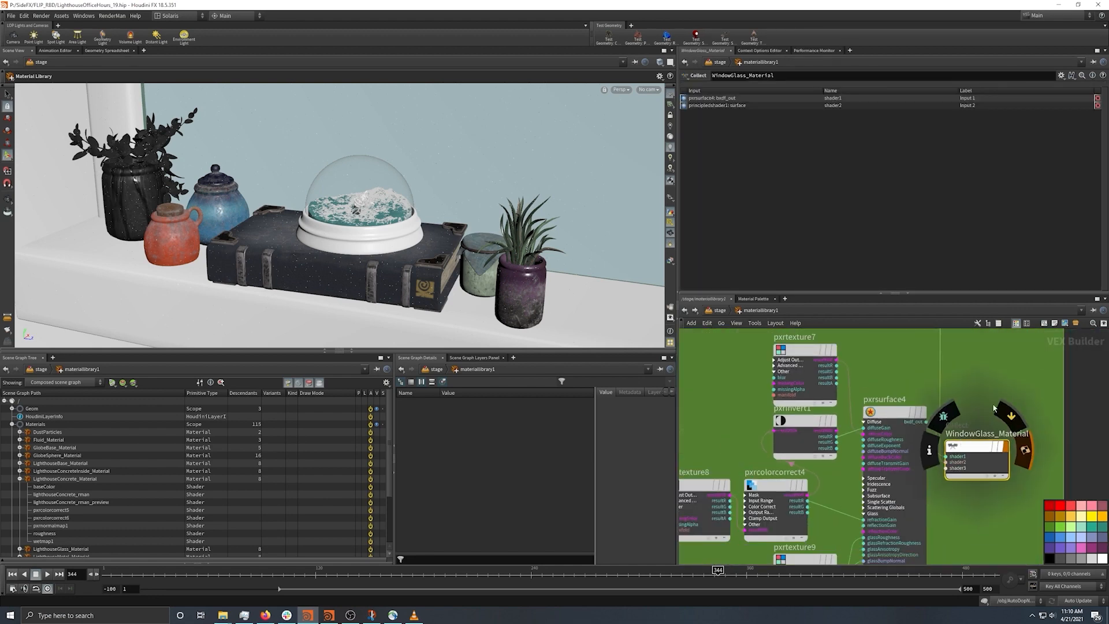
Trace the wire back to principledshader1, select it and examine its Transparency setting and its link to the glass materials
scroll(925, 416, down, 2)
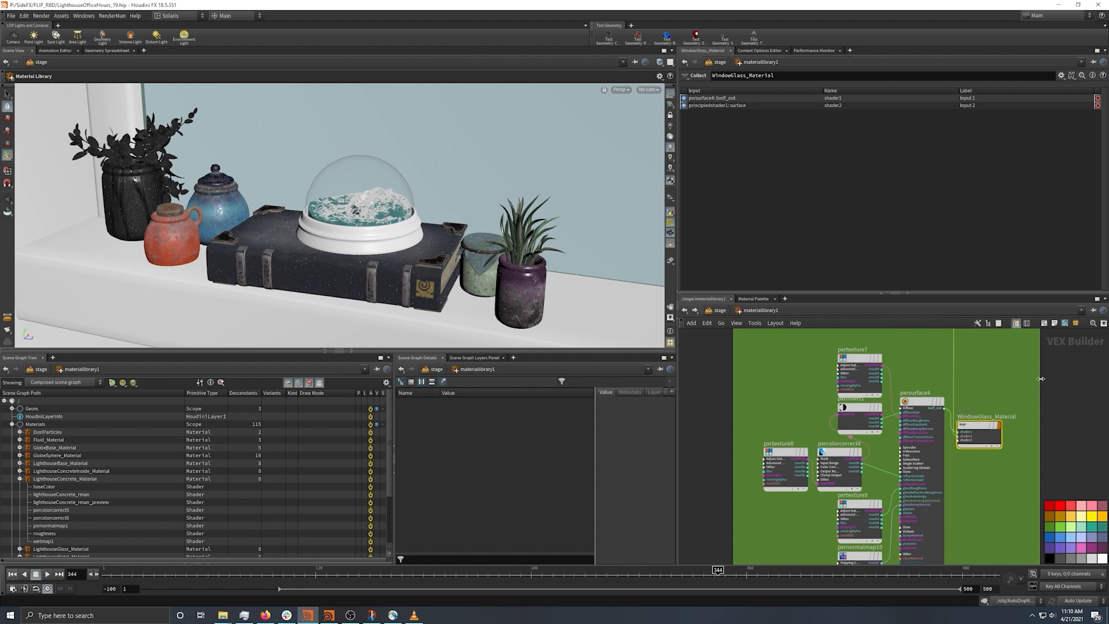
middle_drag(765, 380, 892, 414)
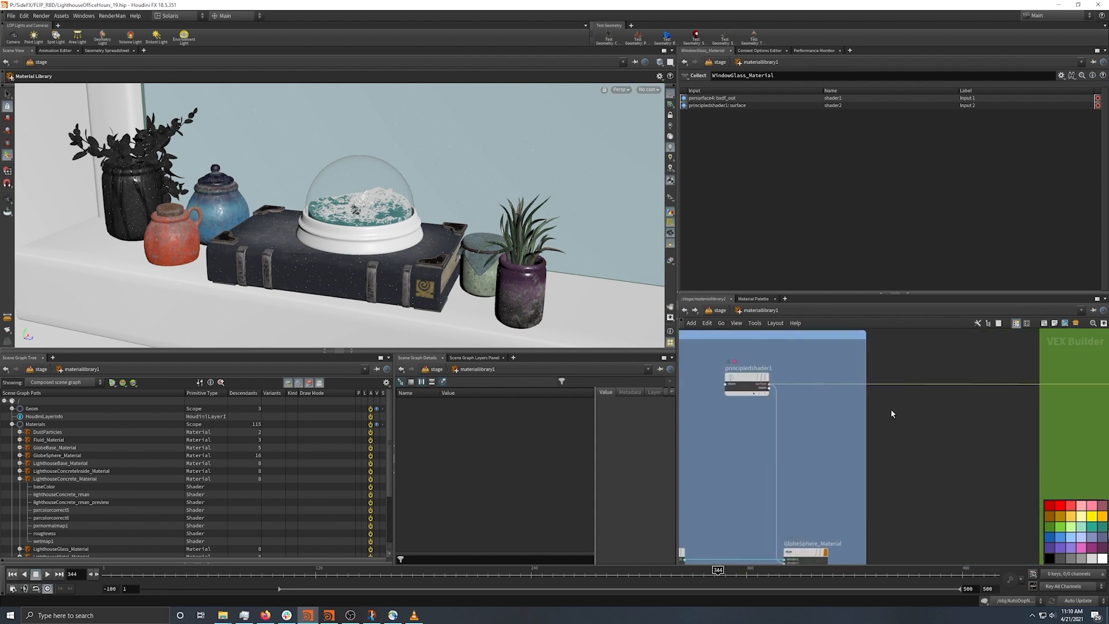
scroll(747, 394, up, 2)
click(749, 369)
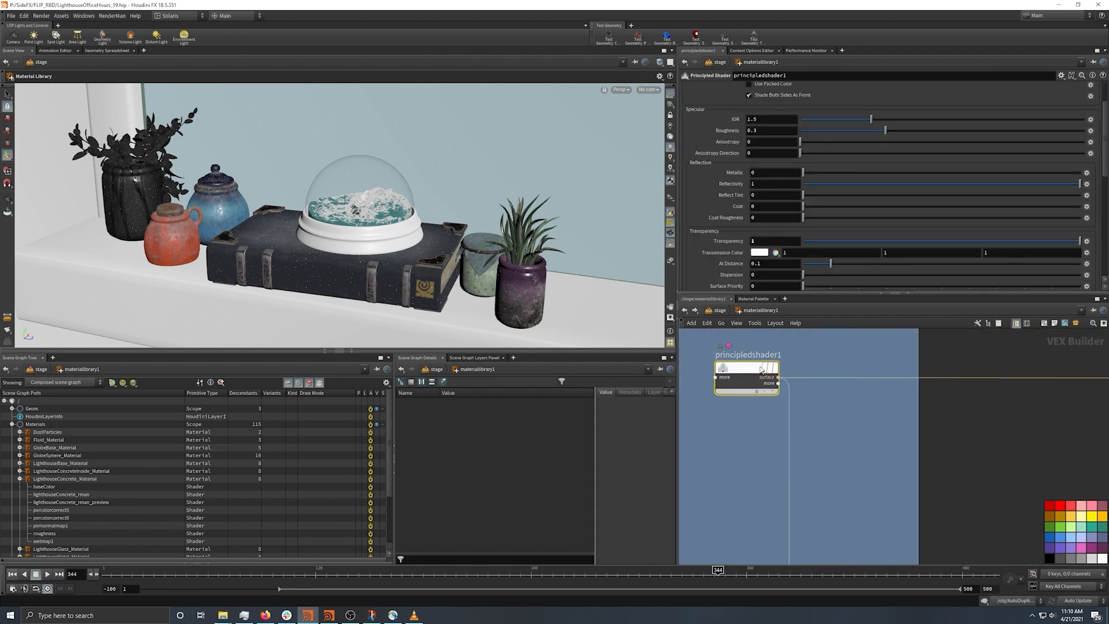
middle_drag(999, 445, 743, 409)
scroll(741, 408, down, 3)
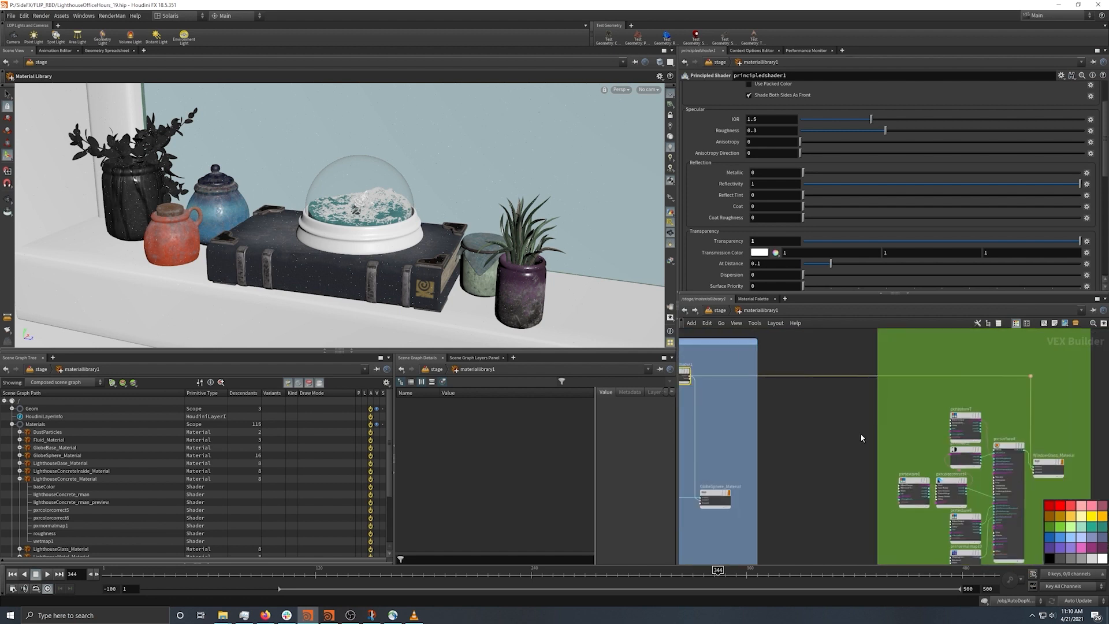
mouse_move(877, 438)
middle_down()
mouse_move(772, 400)
mouse_move(891, 450)
middle_up()
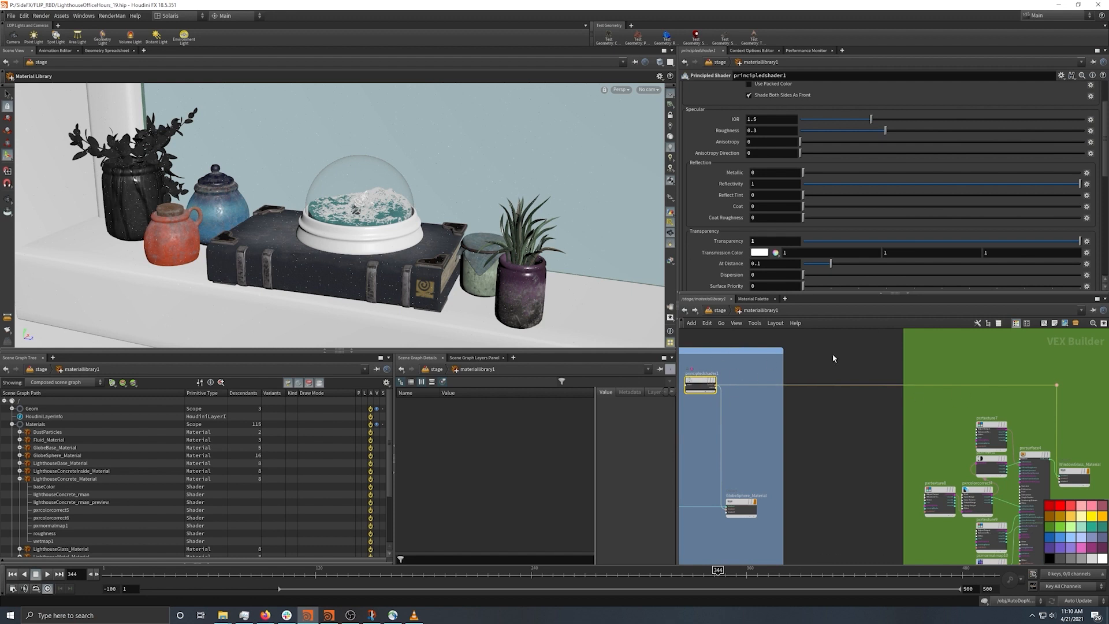
click(767, 241)
middle_drag(855, 434, 754, 398)
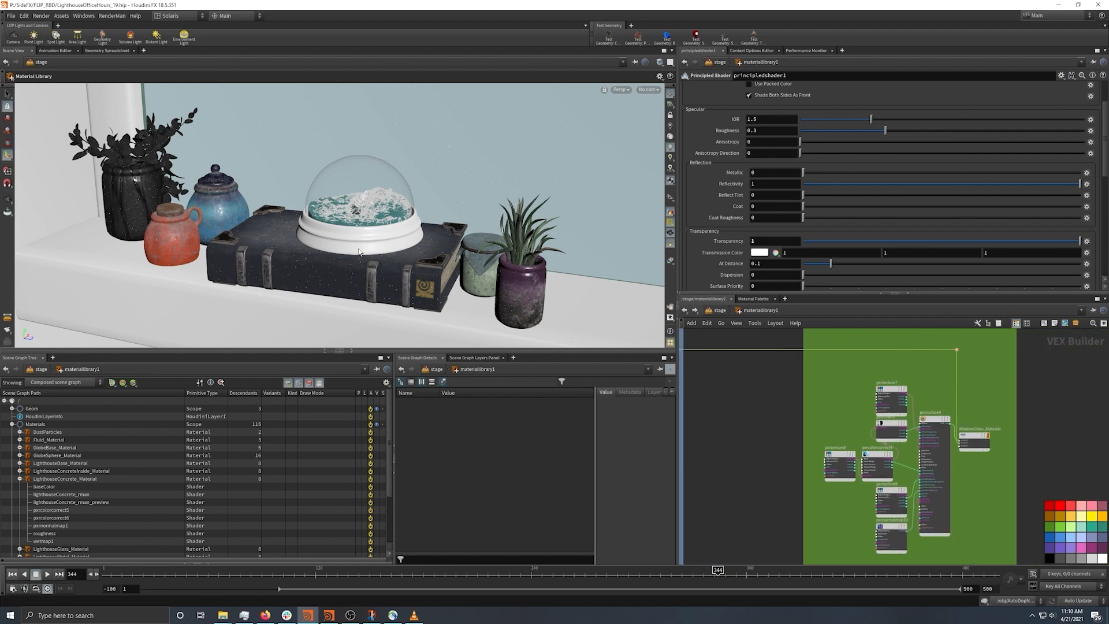
Return to the stage network, select assignmaterial_scene and examine the Primitives and Material Path entries of its lighthouse concrete assignment
scroll(1007, 393, up, 3)
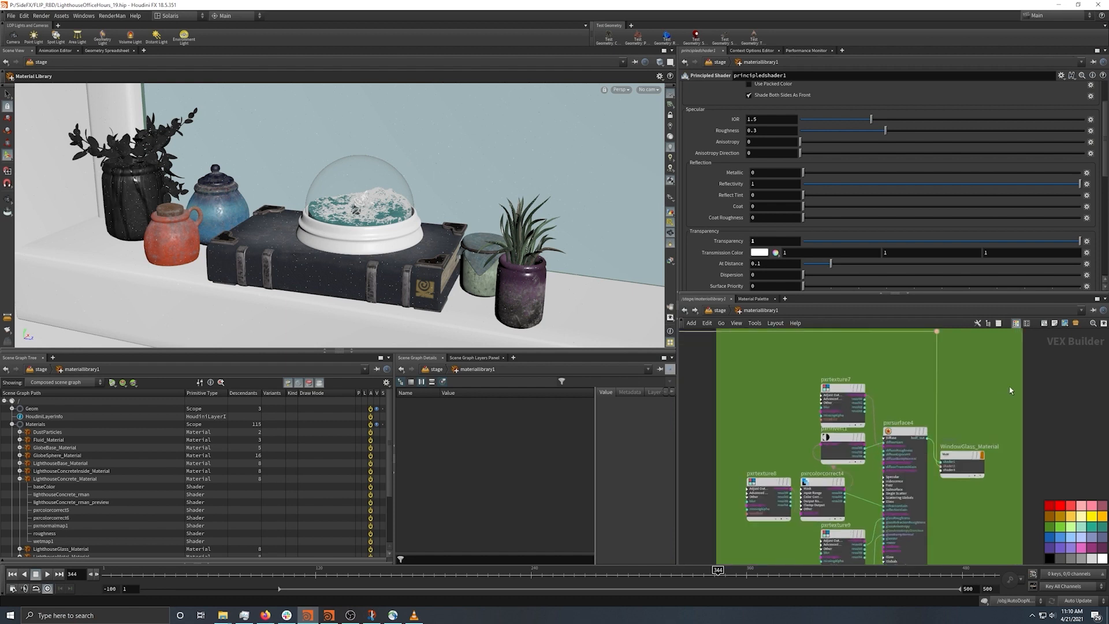
middle_drag(1012, 447, 945, 372)
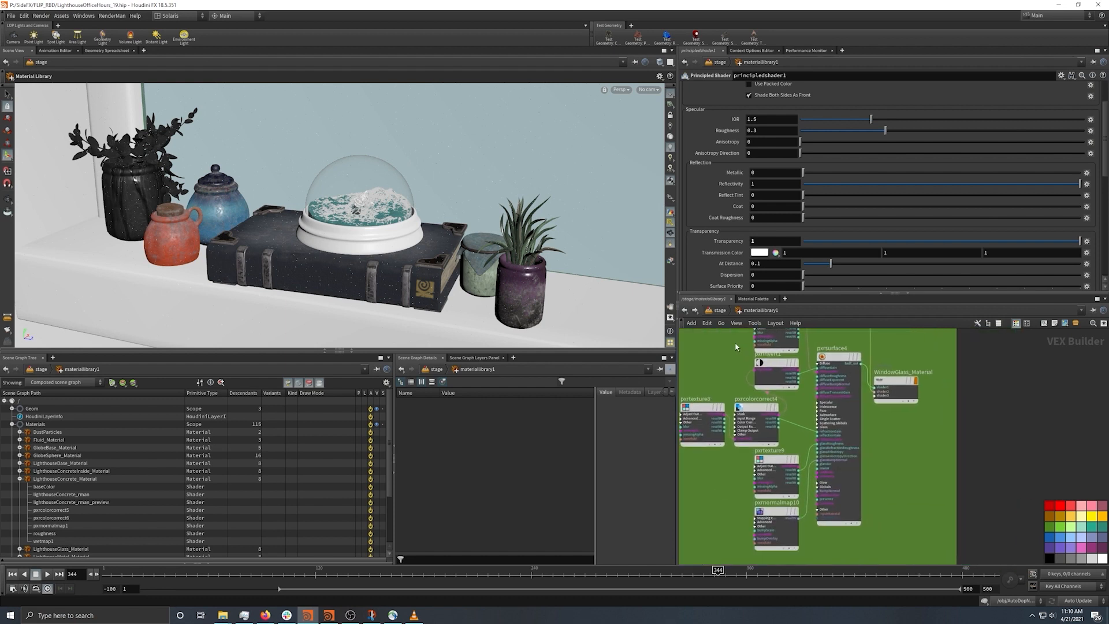
click(720, 311)
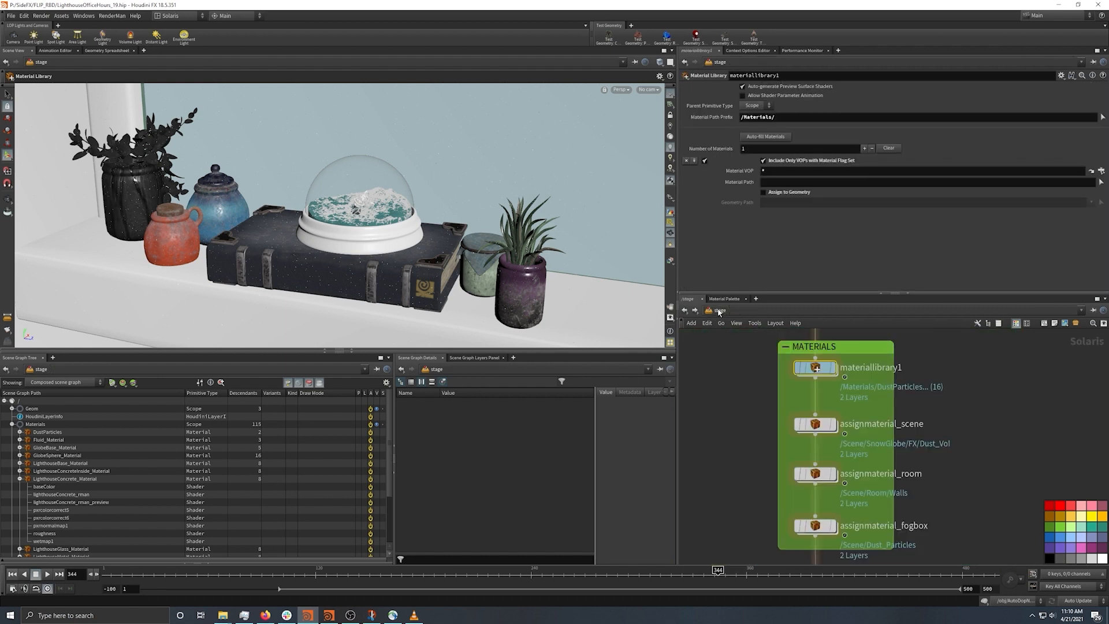
middle_drag(990, 471, 977, 437)
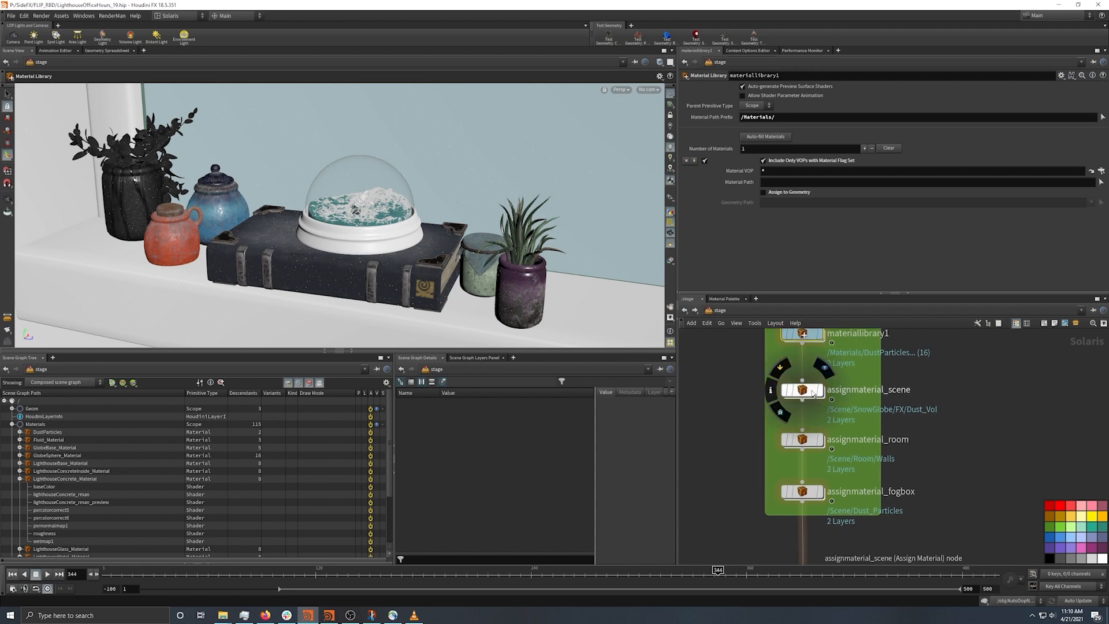
click(803, 390)
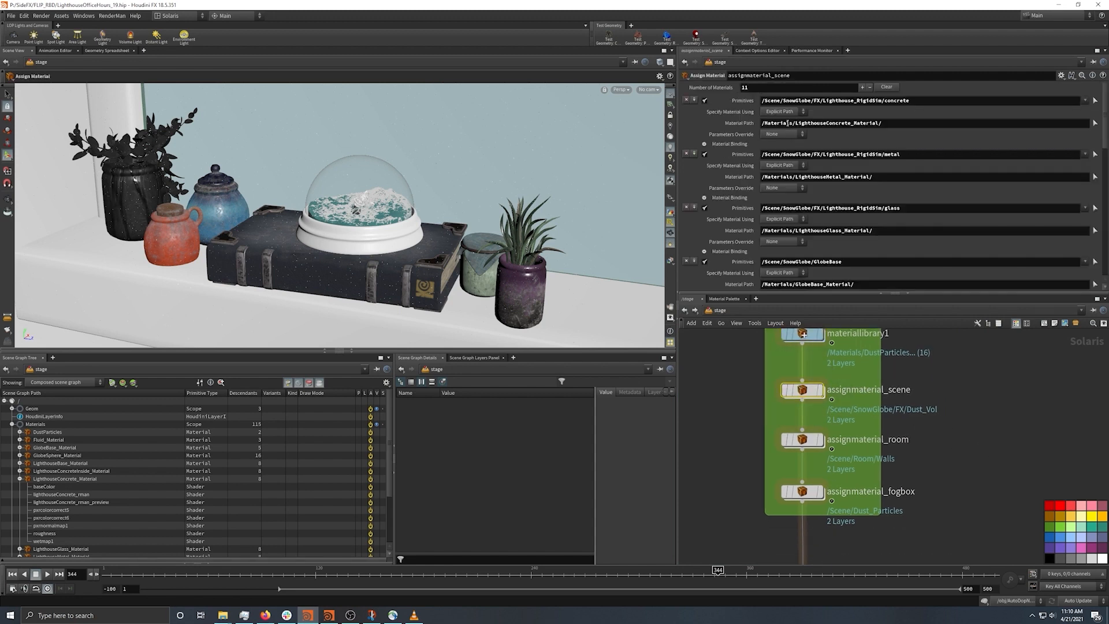
double_click(946, 100)
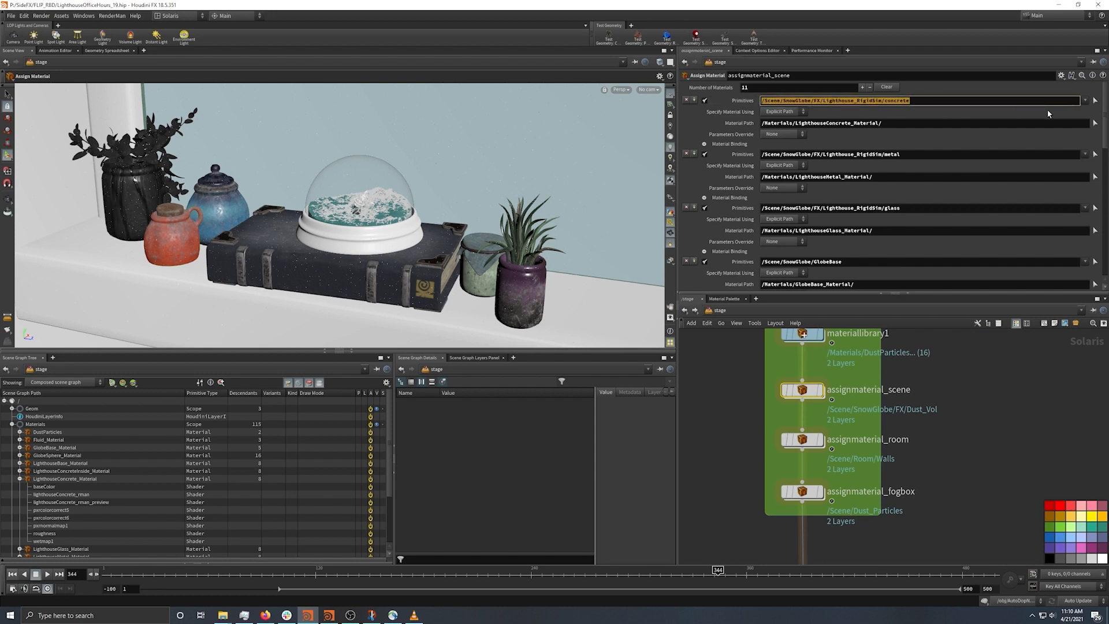
key(Tab)
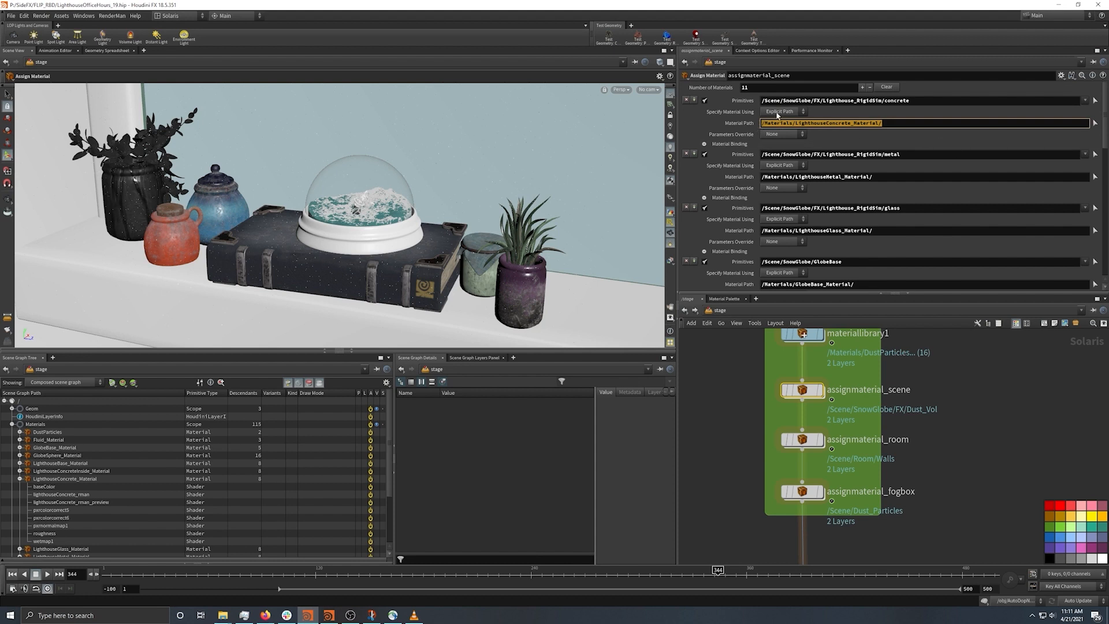
Display the stage at the assignmaterial_fogbox node and look over the window sill scene in the viewport
mouse_move(819, 493)
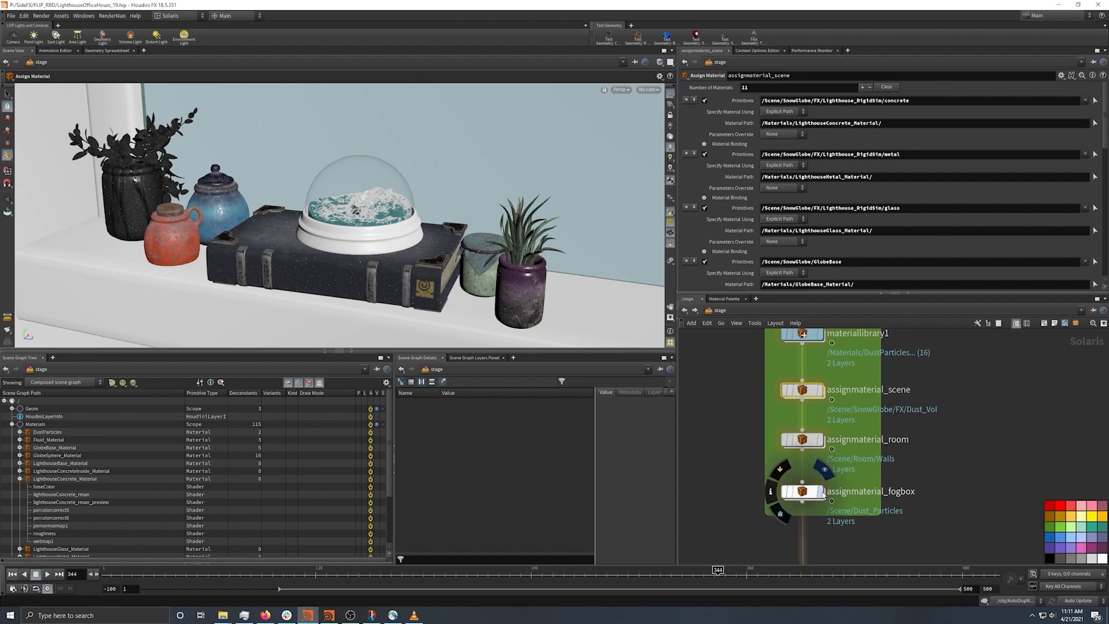
click(825, 469)
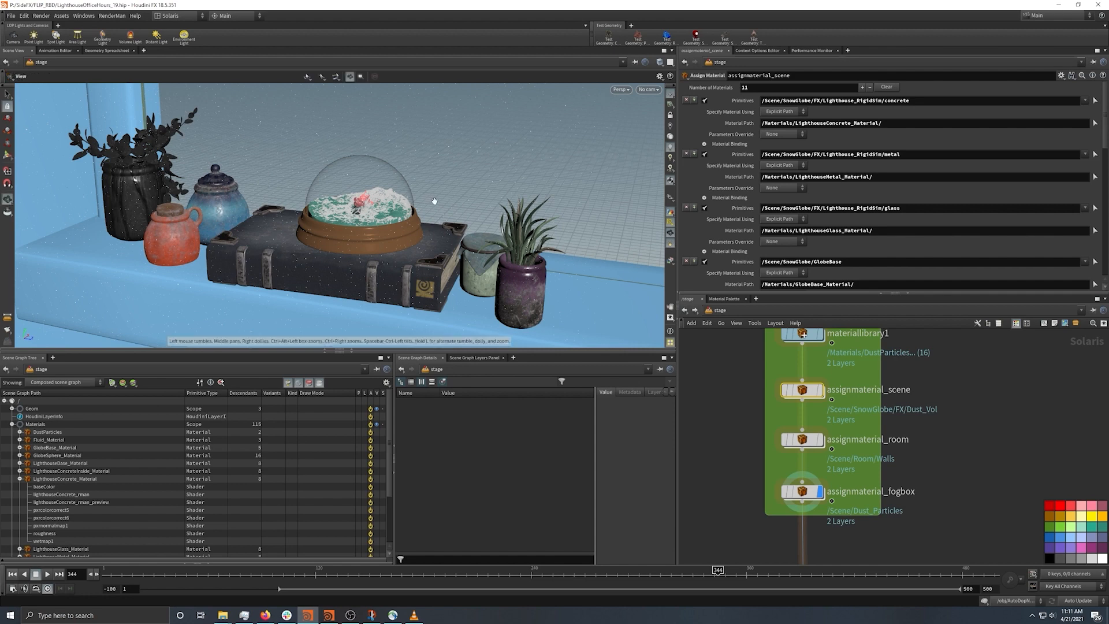
alt+middle_drag(217, 228, 397, 222)
alt+right_drag(308, 240, 271, 243)
alt+middle_drag(434, 243, 343, 250)
alt+right_drag(414, 224, 487, 227)
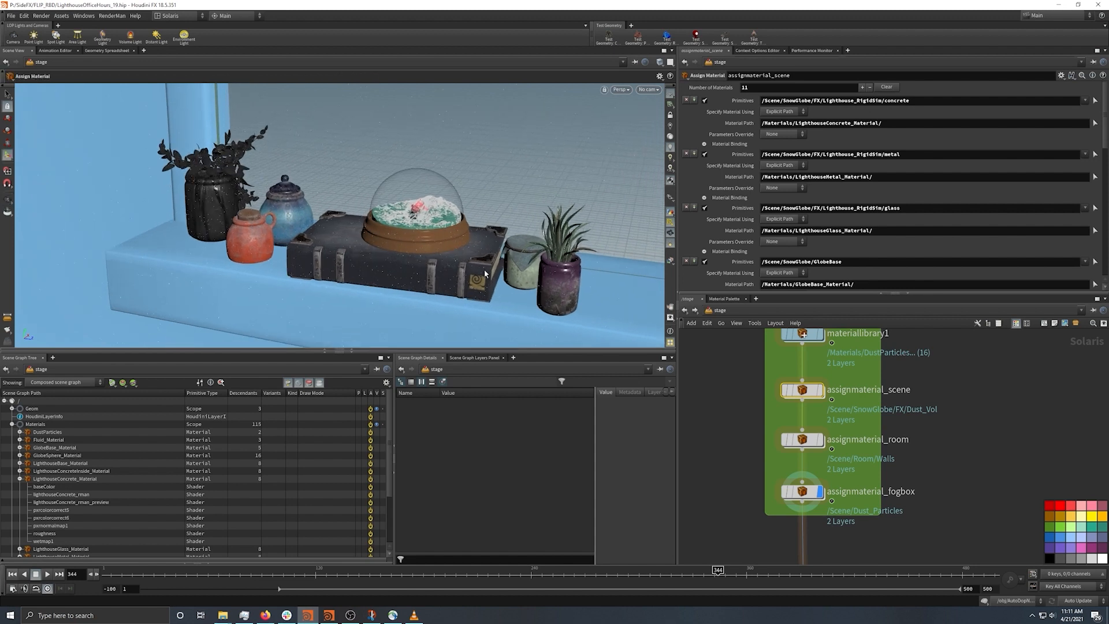
mouse_move(550, 249)
alt+middle_down()
mouse_move(532, 229)
mouse_move(541, 237)
alt+middle_up()
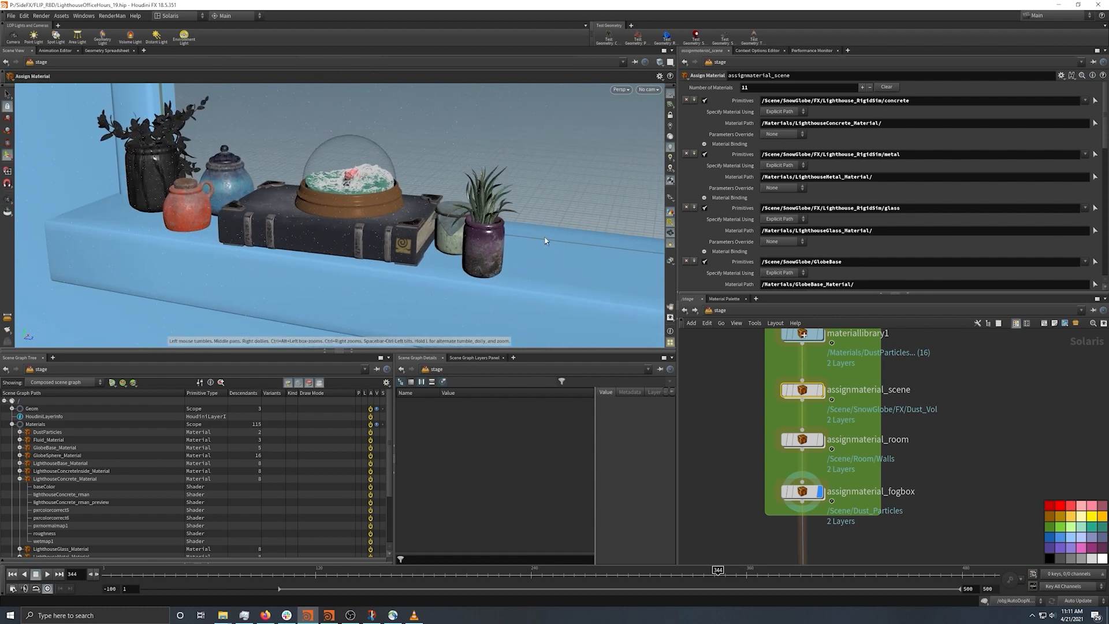
Open materiallibrary1 and find the window sill network with windowSill_rman and WindowSill_Material
middle_drag(745, 359, 748, 413)
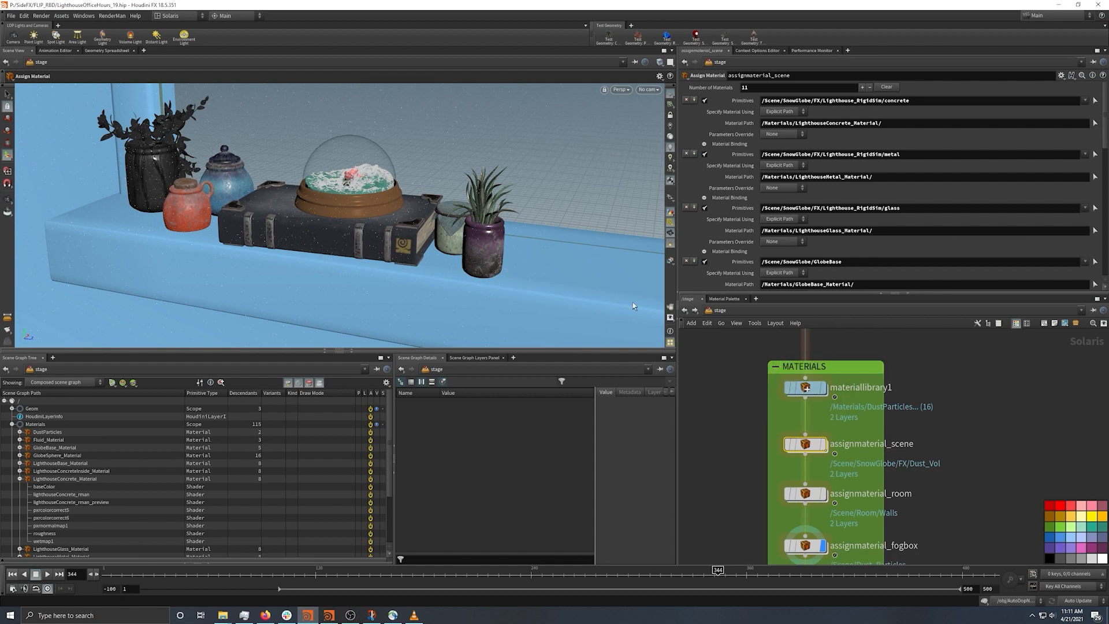
mouse_move(806, 390)
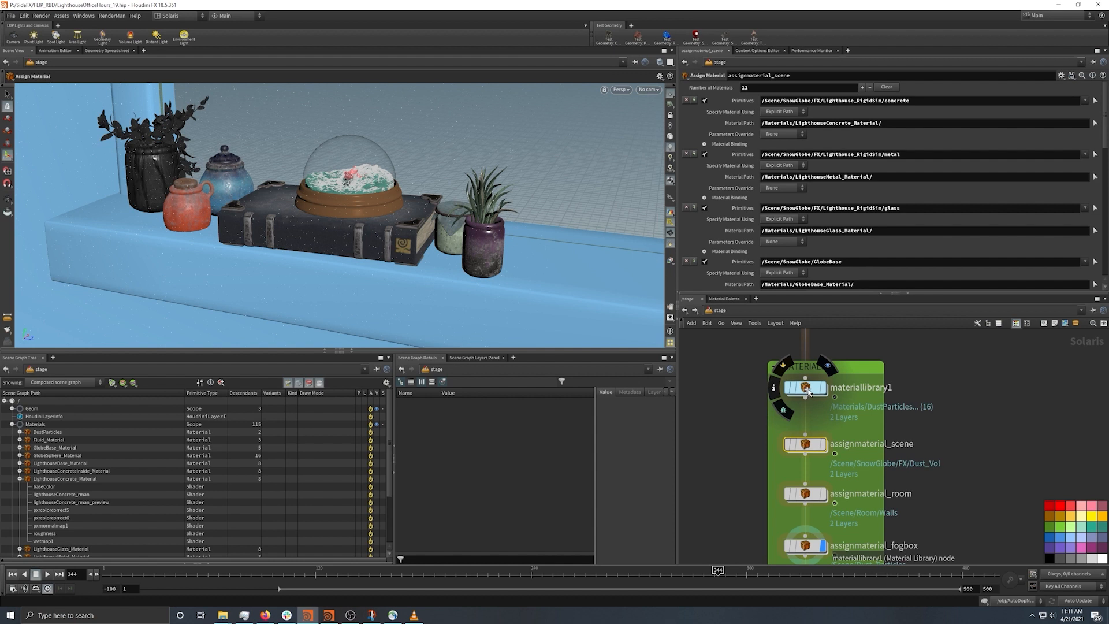
double_click(809, 389)
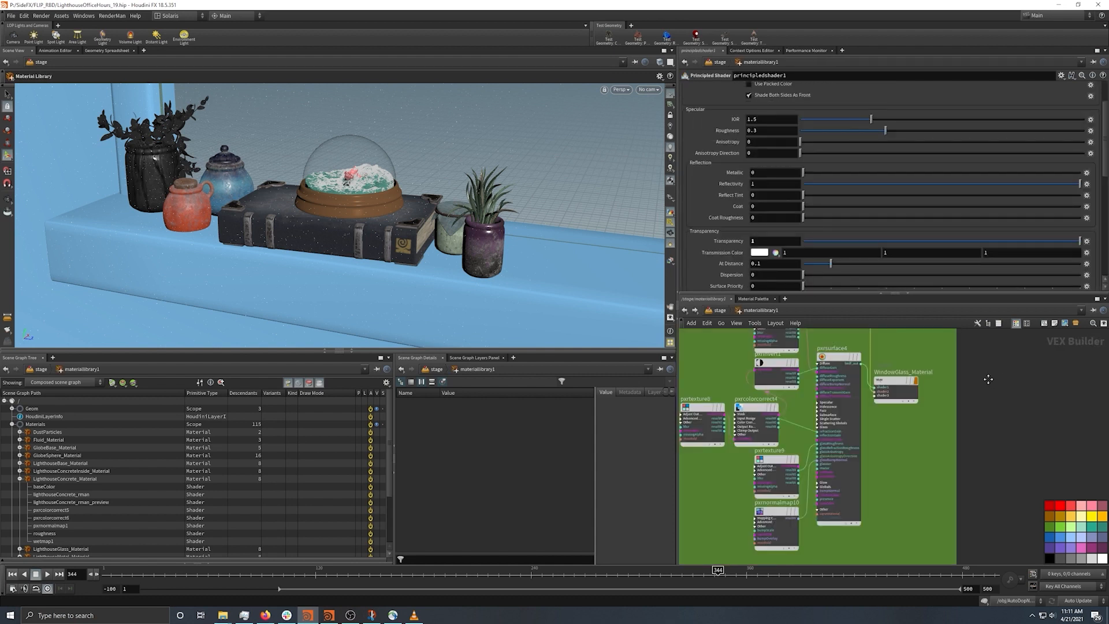
scroll(919, 416, down, 4)
middle_drag(901, 406, 848, 523)
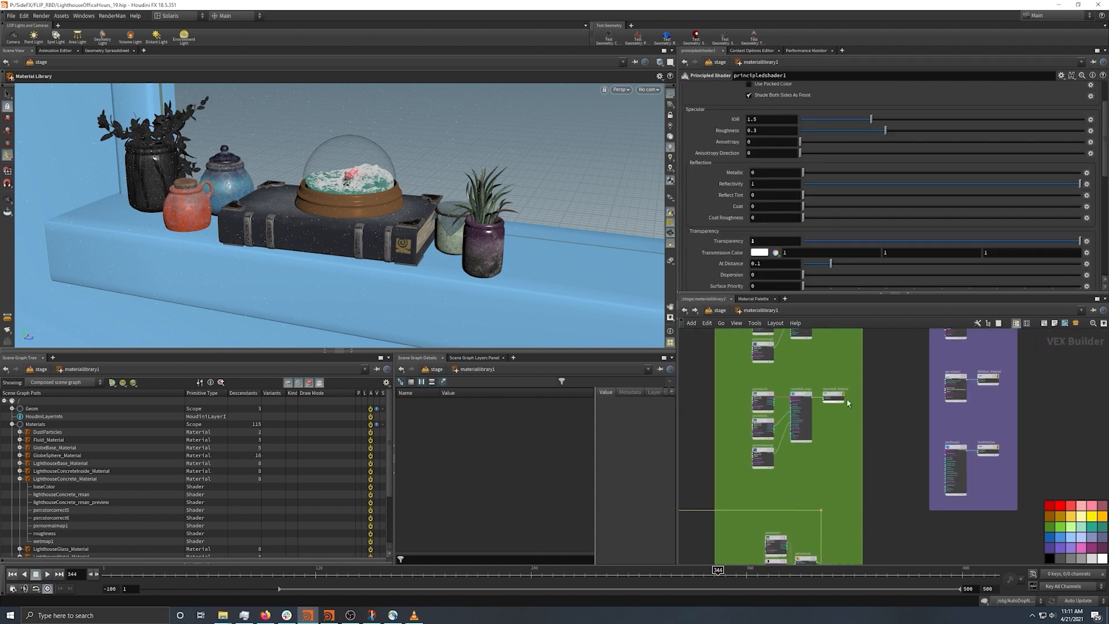
middle_drag(885, 380, 827, 522)
scroll(986, 363, up, 4)
middle_drag(801, 389, 1053, 460)
scroll(811, 391, down, 3)
scroll(716, 394, up, 4)
middle_drag(803, 368, 904, 359)
scroll(904, 359, up, 2)
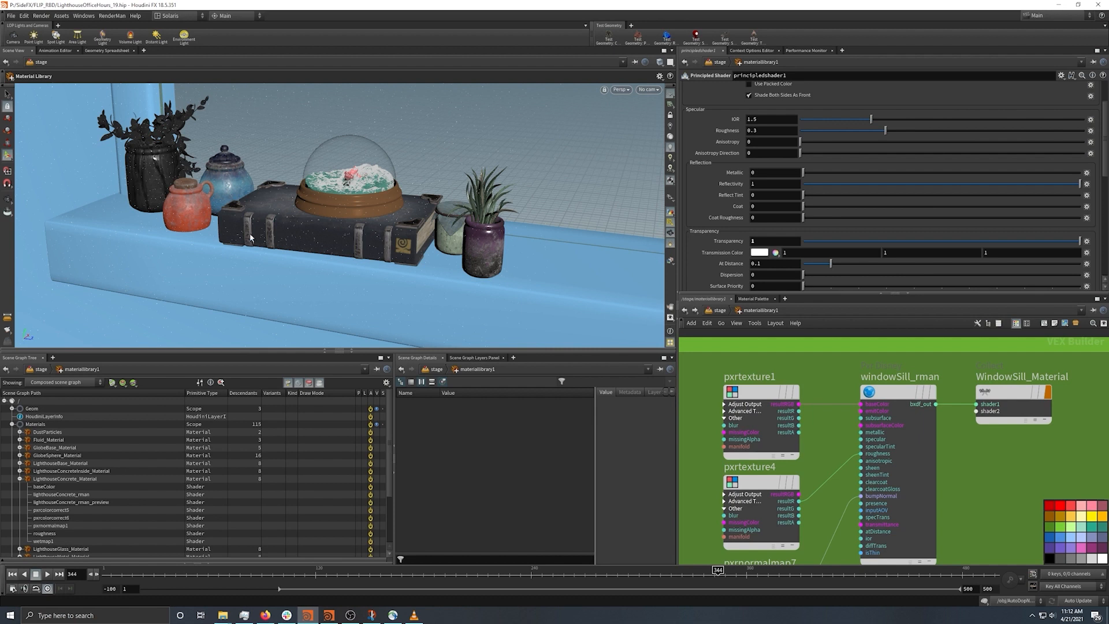
middle_drag(974, 439, 959, 417)
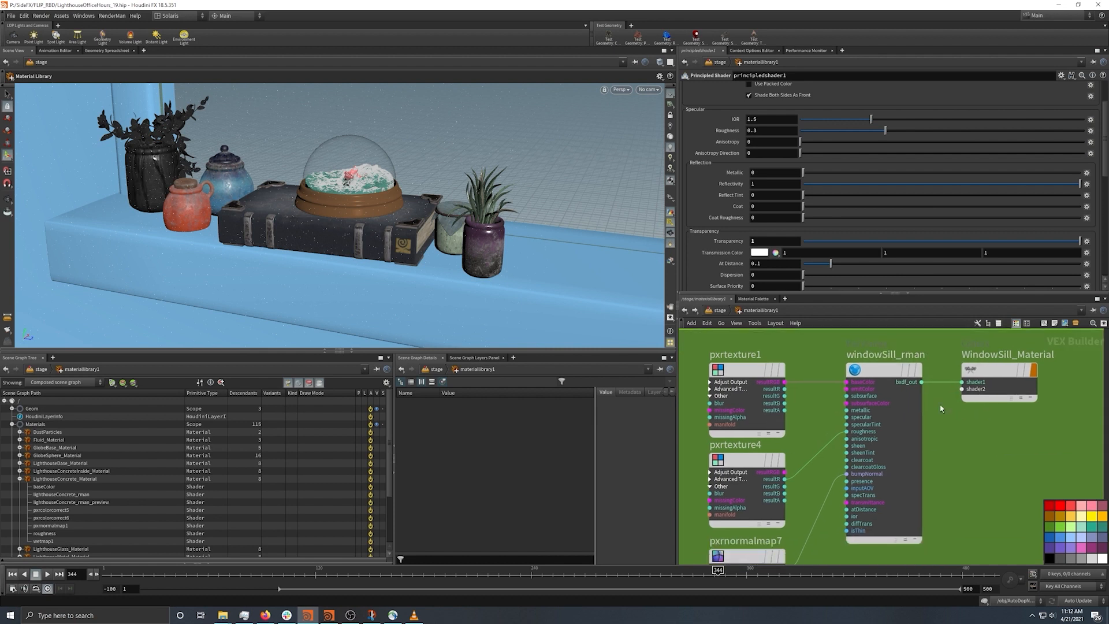
Disconnect pxrtexture1 from the base color of windowSill_rman and set that shader's Base Color to yellow (1, 1, 0)
click(872, 372)
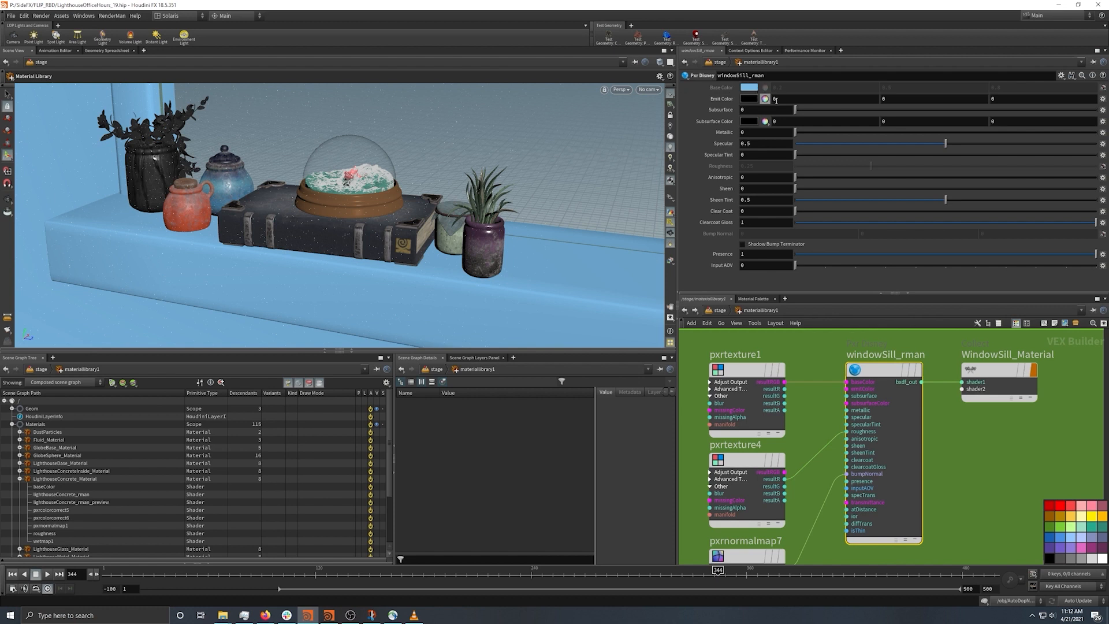
mouse_move(694, 358)
mouse_move(877, 373)
key(y)
drag(816, 358, 817, 417)
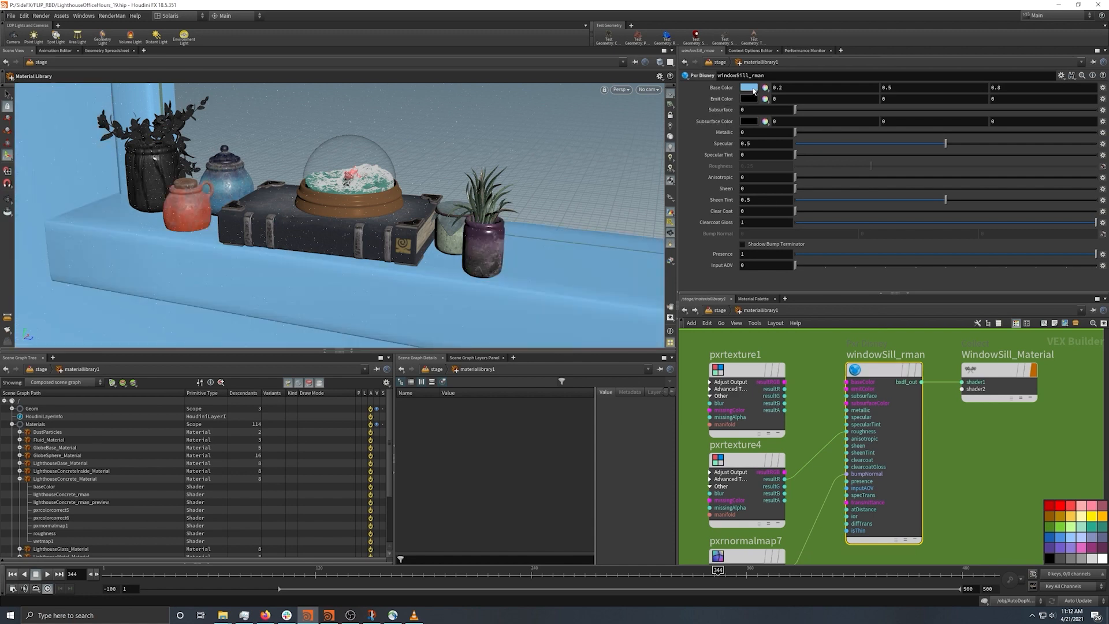
click(751, 90)
click(746, 39)
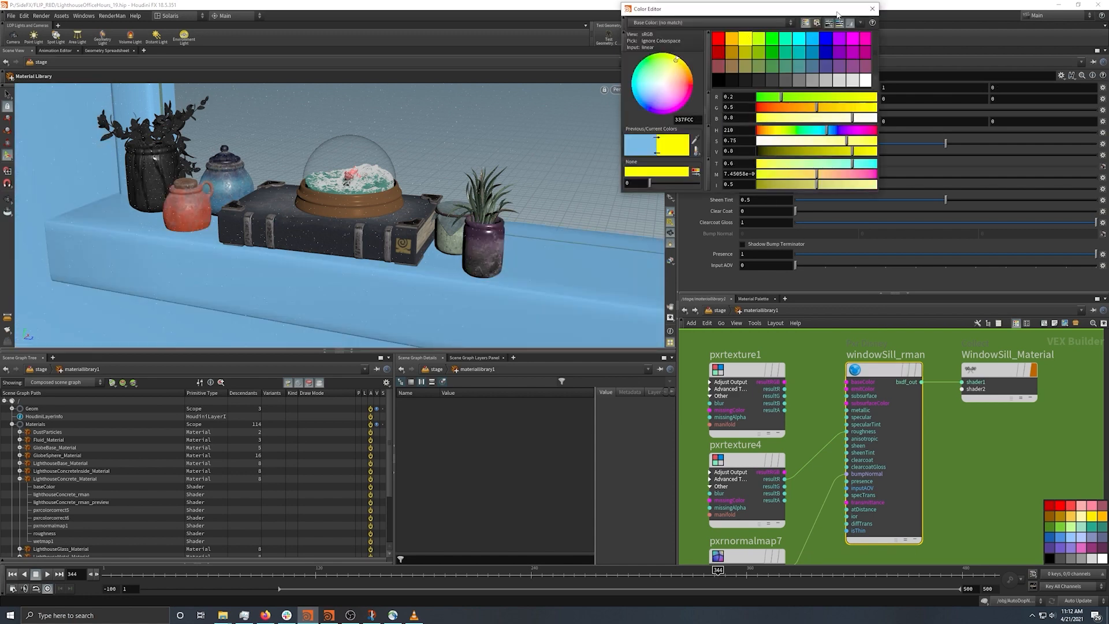
click(873, 8)
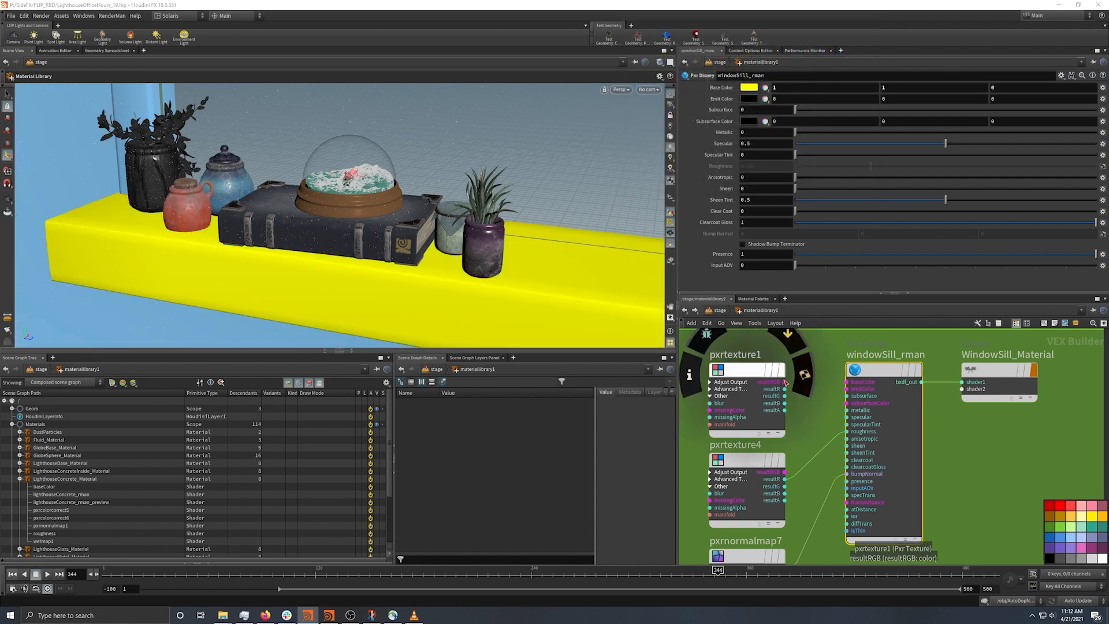
Reconnect pxrtexture1's resultRGB output to the baseColor input of windowSill_rman and check the sill in the viewport
drag(784, 382, 855, 380)
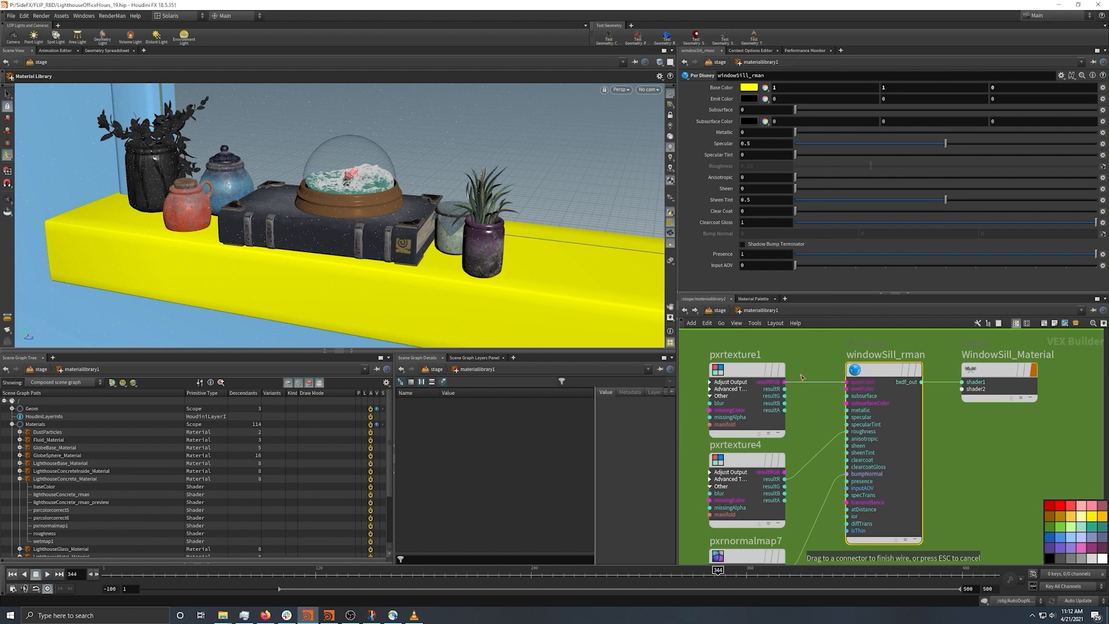
scroll(381, 255, down, 3)
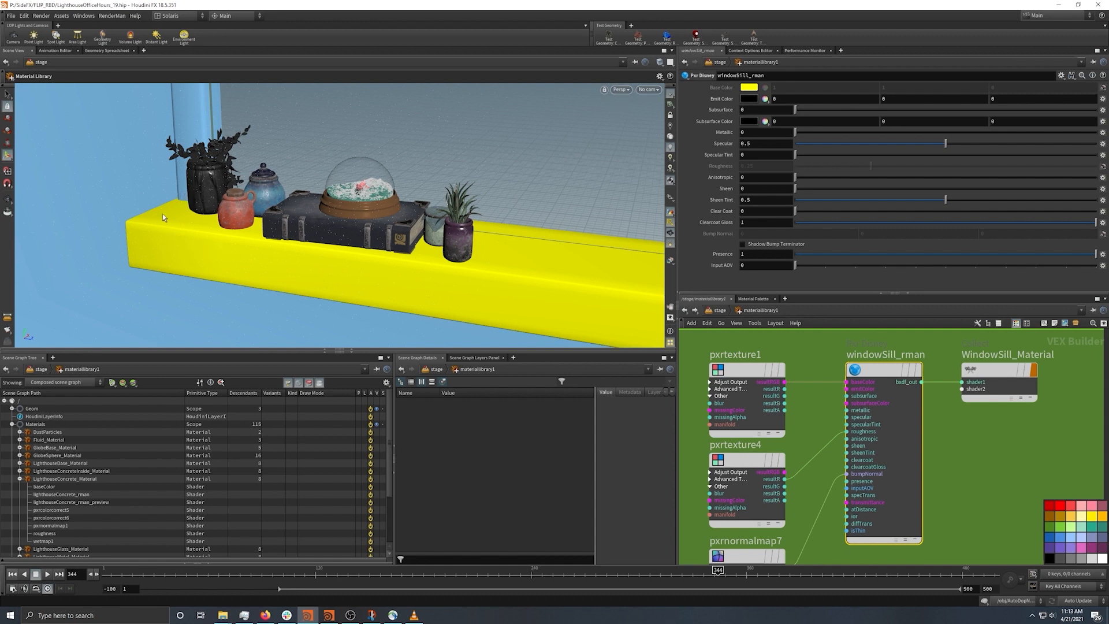
click(745, 371)
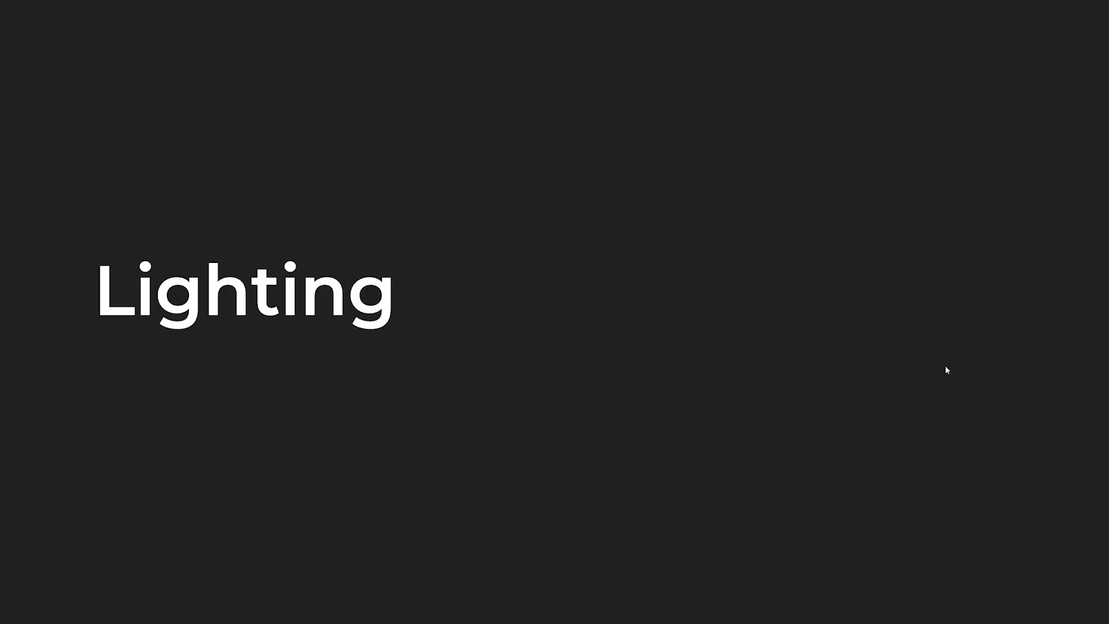
key(Right)
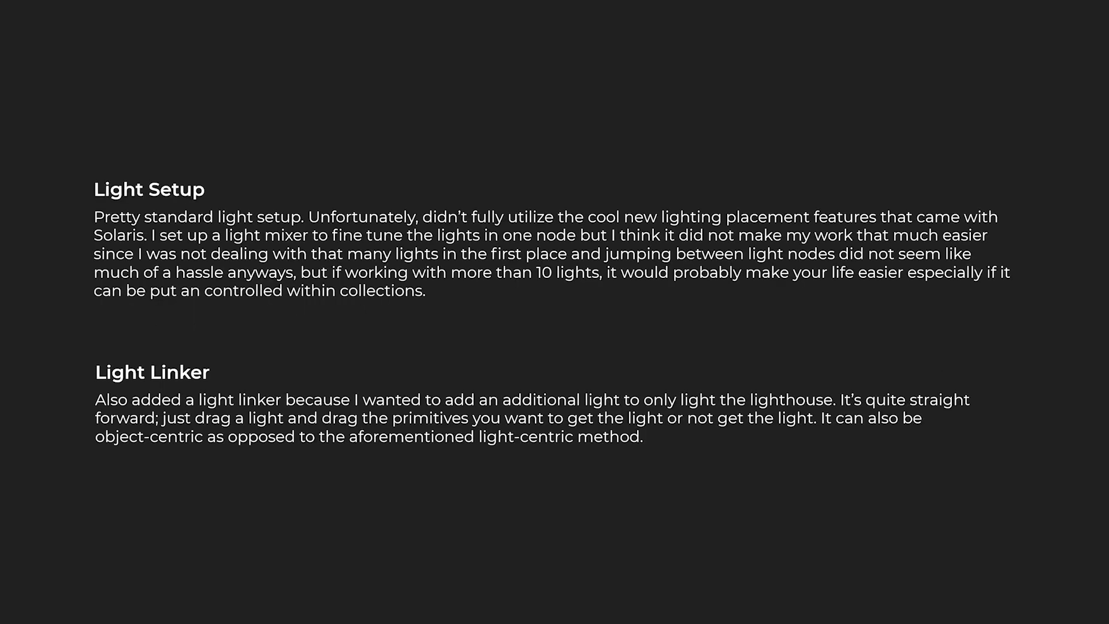
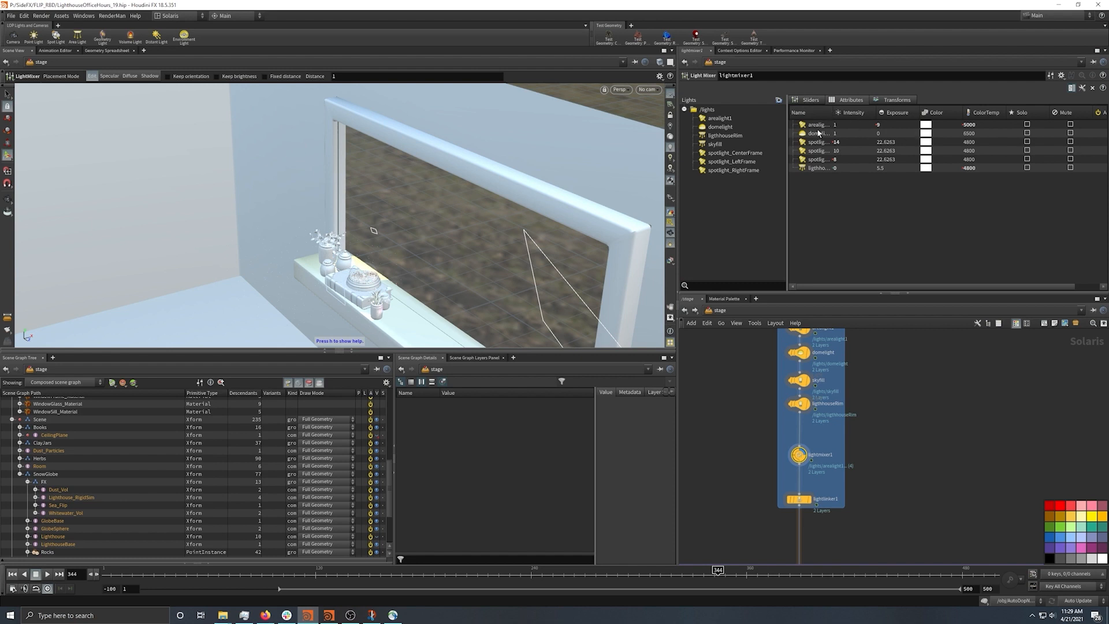
Look over the lighting network from the spotlights, area light and dome light down to lightmixer1 and lightlinker1
middle_drag(893, 377, 882, 421)
scroll(874, 438, down, 1)
middle_drag(916, 476, 906, 477)
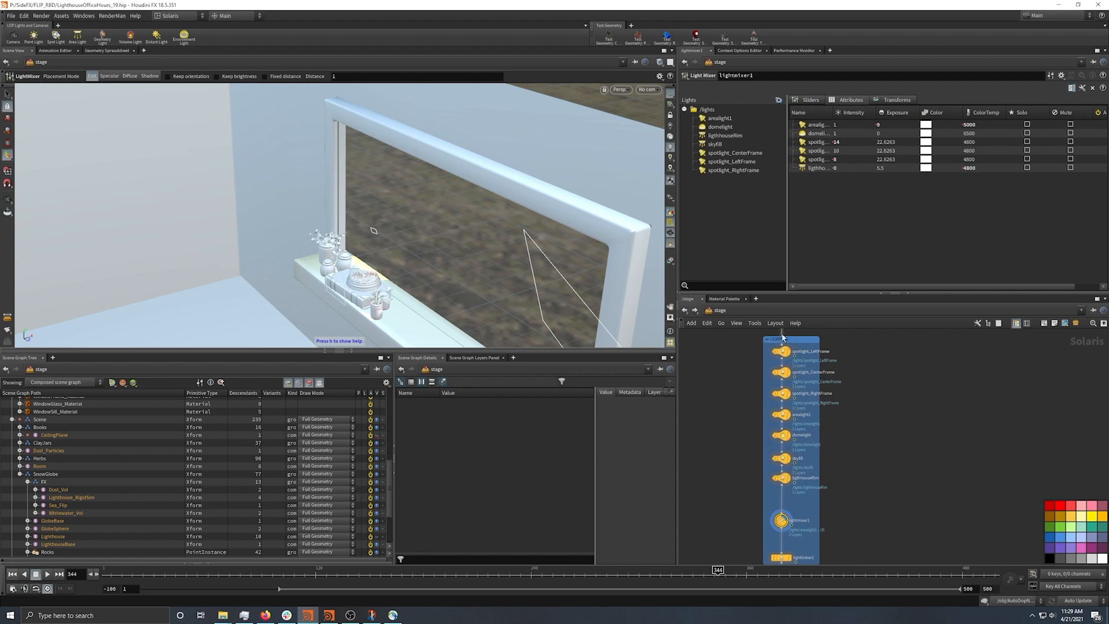
middle_drag(876, 507, 877, 476)
scroll(781, 498, up, 1)
scroll(781, 498, up, 1)
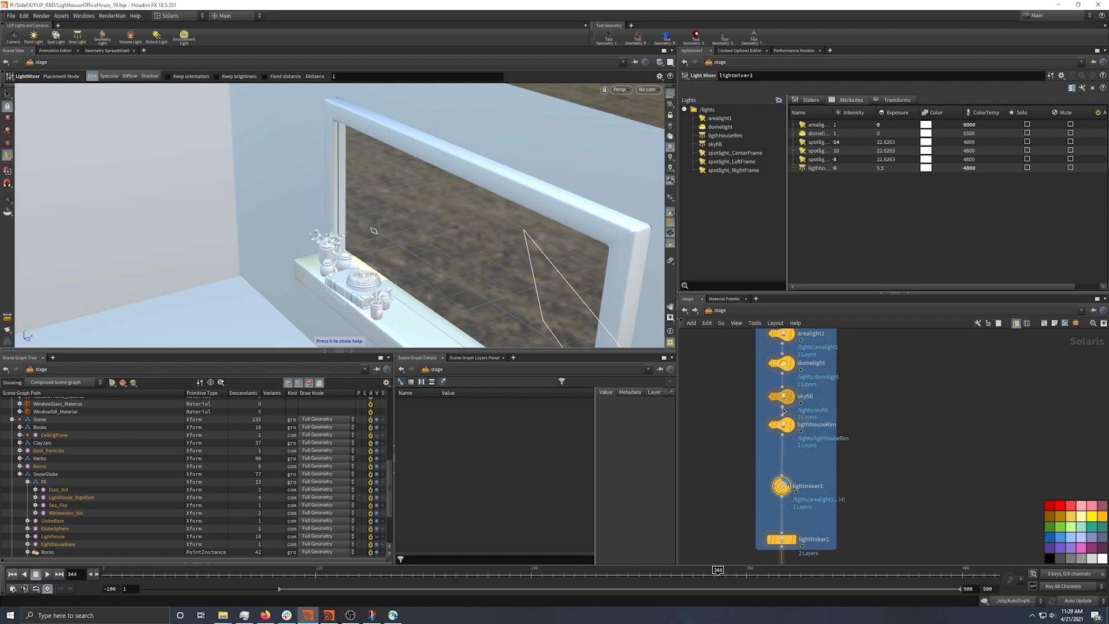
middle_drag(910, 372, 897, 453)
scroll(897, 453, down, 3)
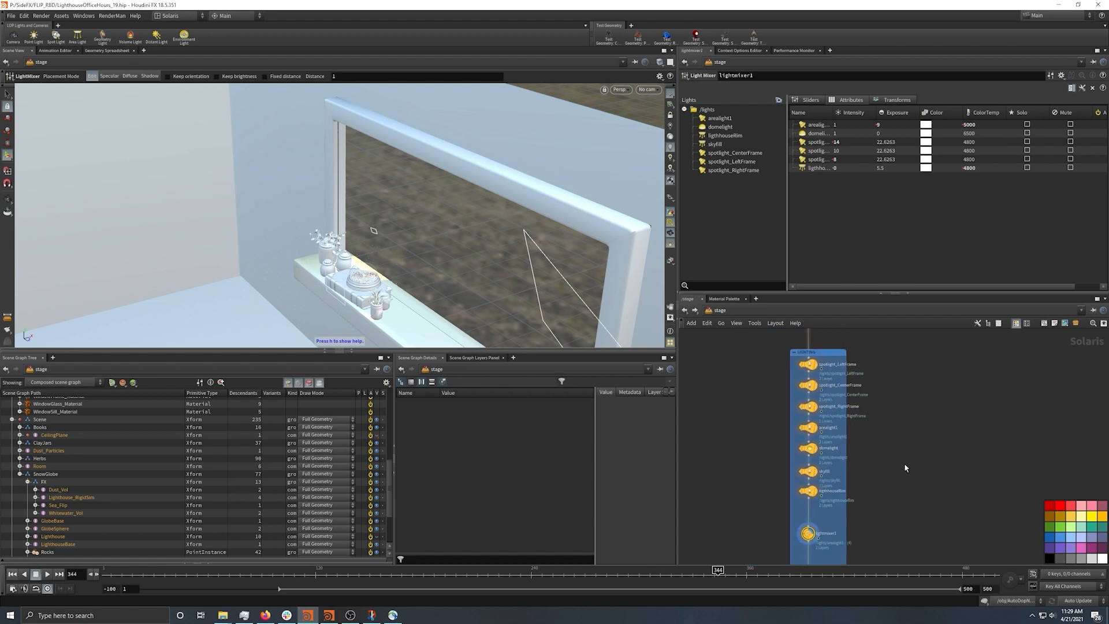
middle_drag(884, 499, 880, 444)
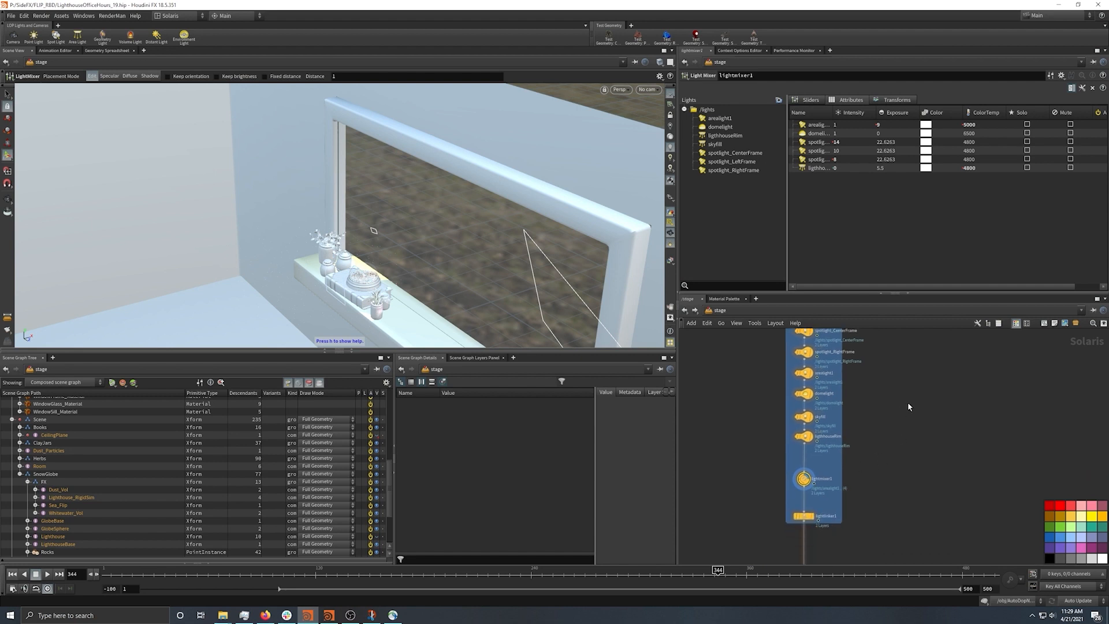
middle_drag(909, 406, 889, 440)
middle_drag(847, 502, 852, 440)
scroll(784, 500, up, 3)
scroll(809, 483, up, 2)
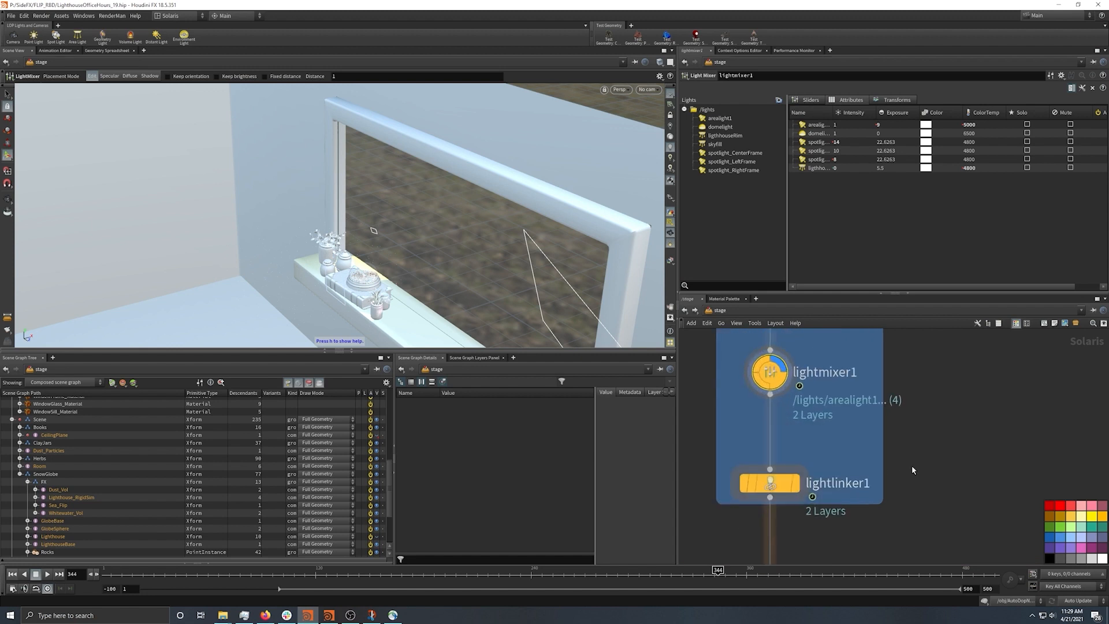
Select lightlinker1, display the stage at that node and pick the lighthouse rim light in its list of lights
click(800, 492)
click(802, 451)
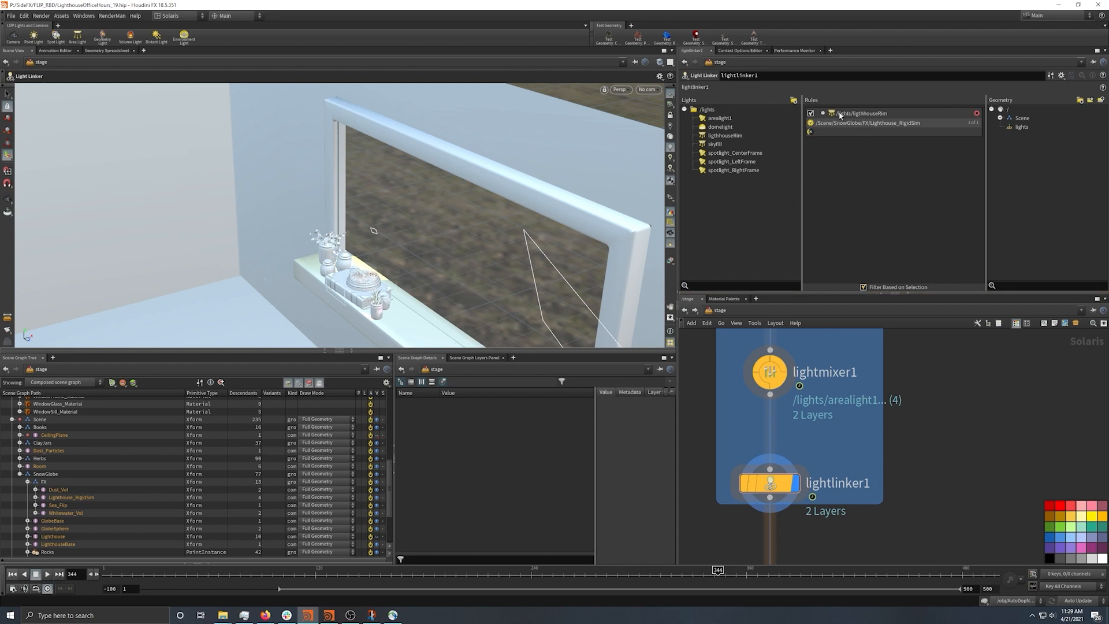
click(742, 137)
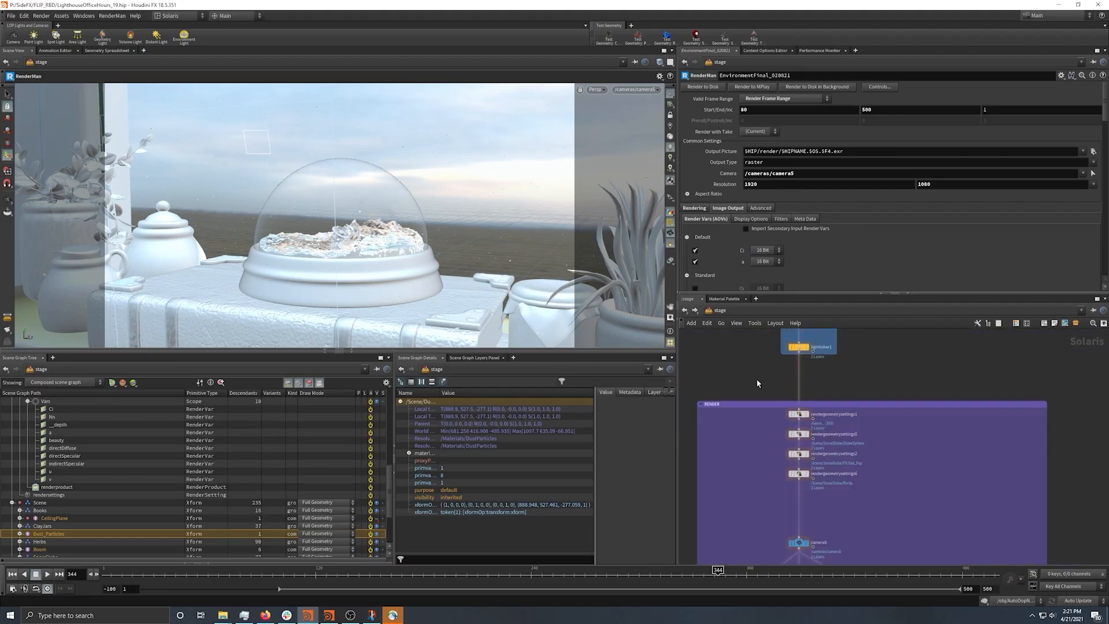
Look over the RENDER network, from the camera and its visibility branches back to the four render geometry settings nodes
scroll(804, 412, up, 4)
scroll(866, 488, down, 4)
middle_drag(928, 510, 899, 416)
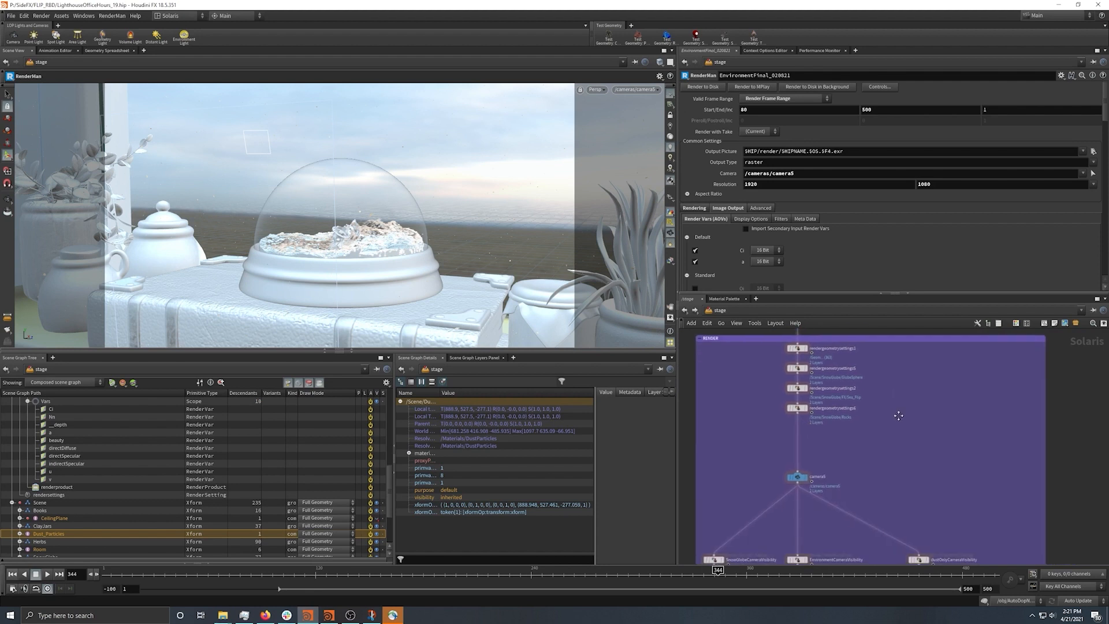
scroll(907, 499, down, 2)
middle_drag(909, 500, 890, 398)
scroll(805, 395, up, 3)
scroll(962, 491, down, 3)
scroll(845, 361, up, 4)
middle_drag(981, 383, 951, 448)
scroll(848, 498, up, 2)
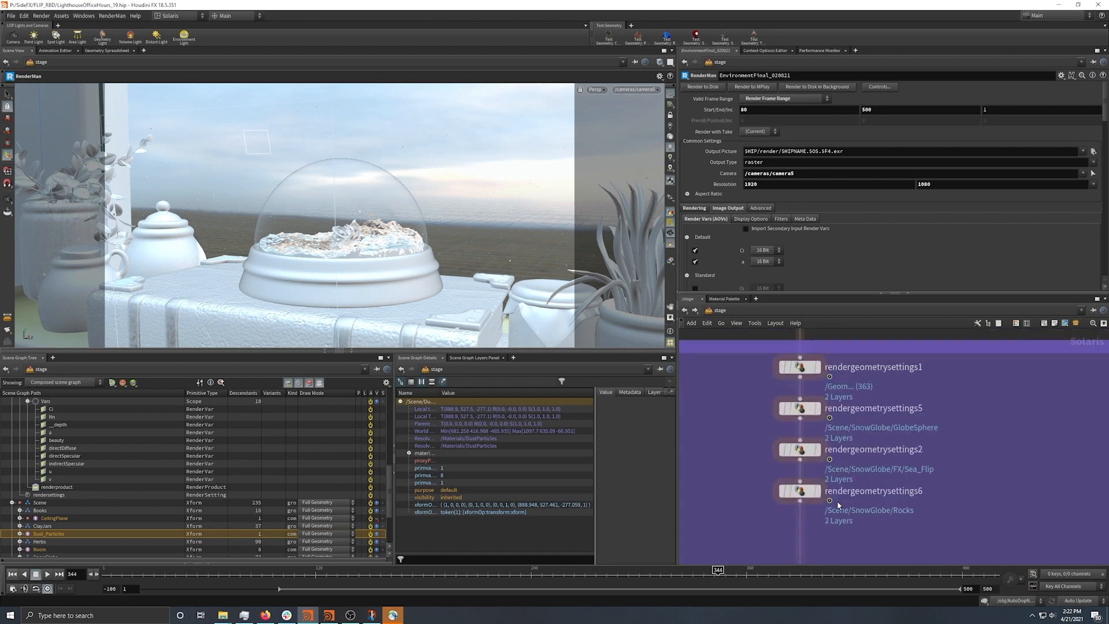
Compare the instance and master attributes of rendergeometrysettings1 and the globe sphere's rendergeometrysettings5
drag(751, 365, 769, 497)
drag(767, 370, 800, 369)
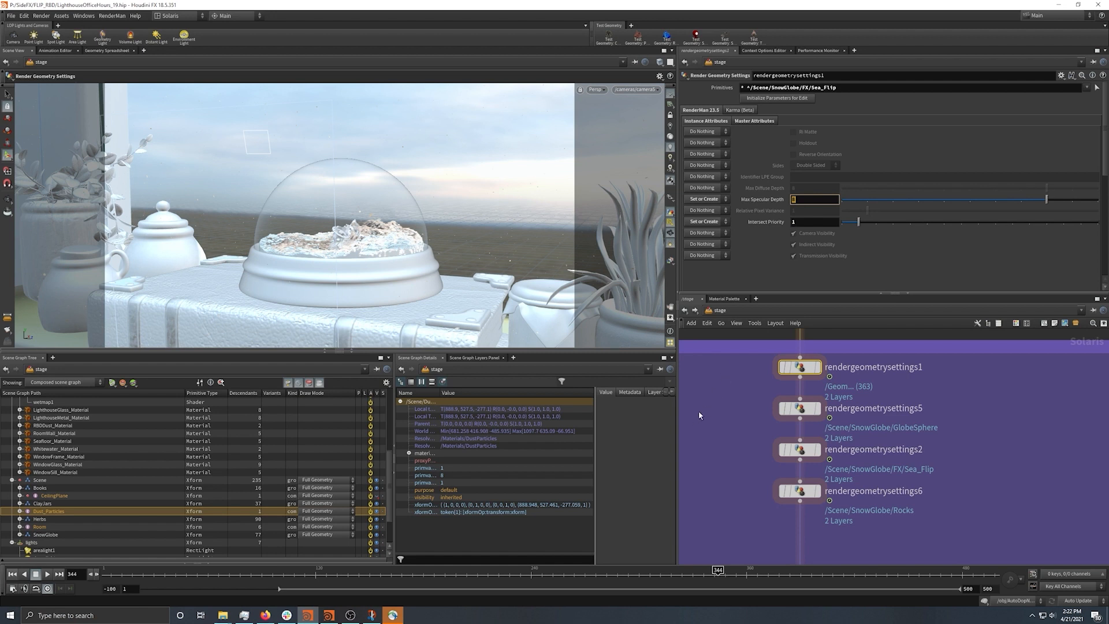
click(789, 409)
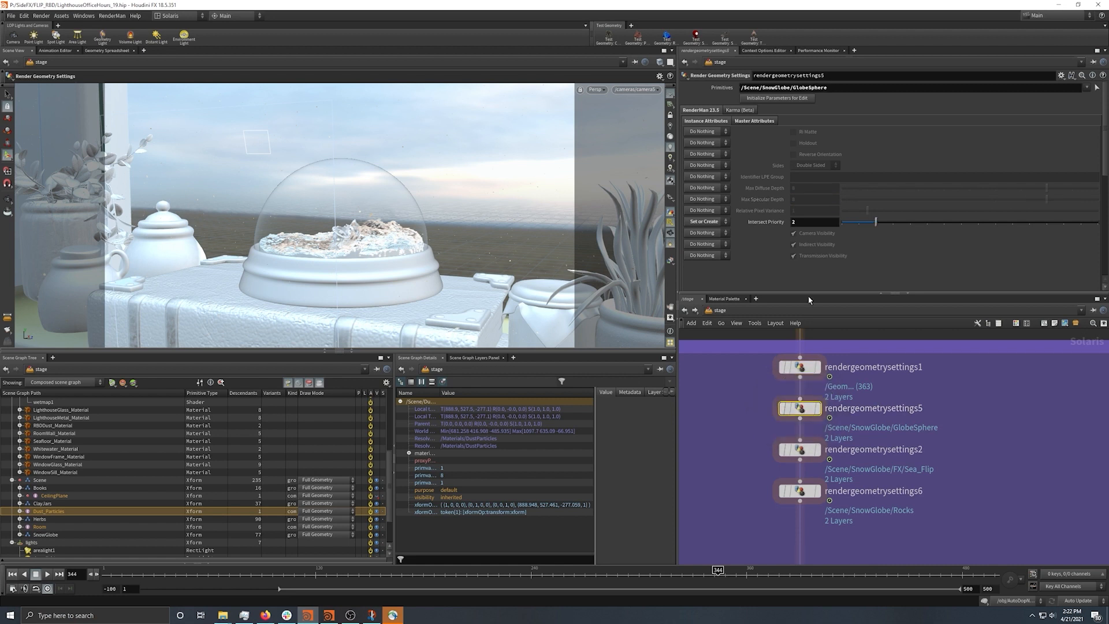
click(800, 367)
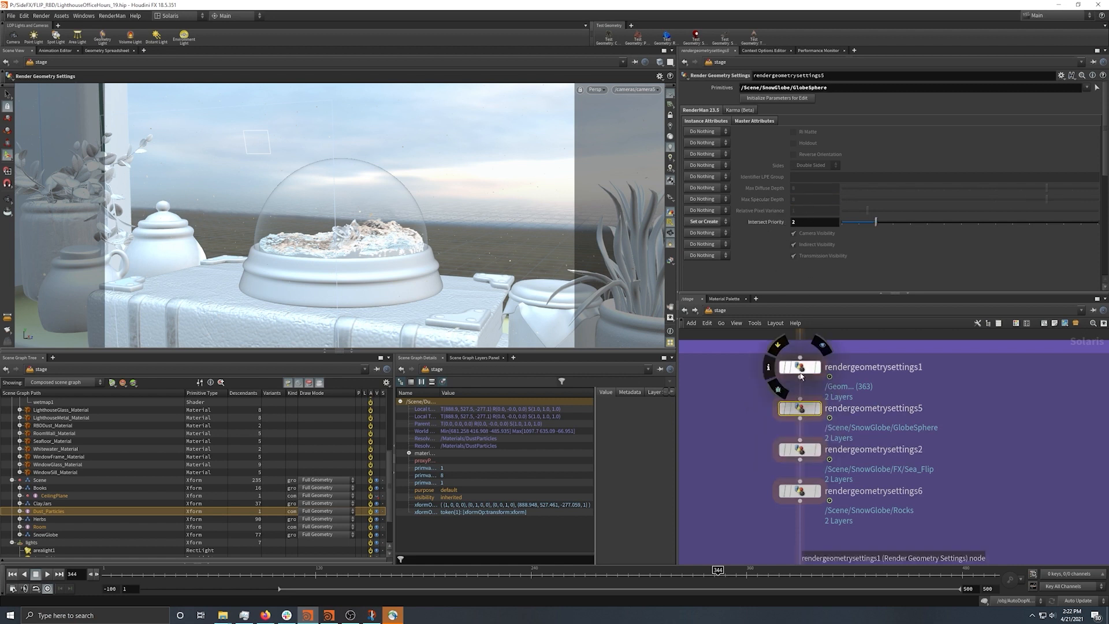
click(800, 408)
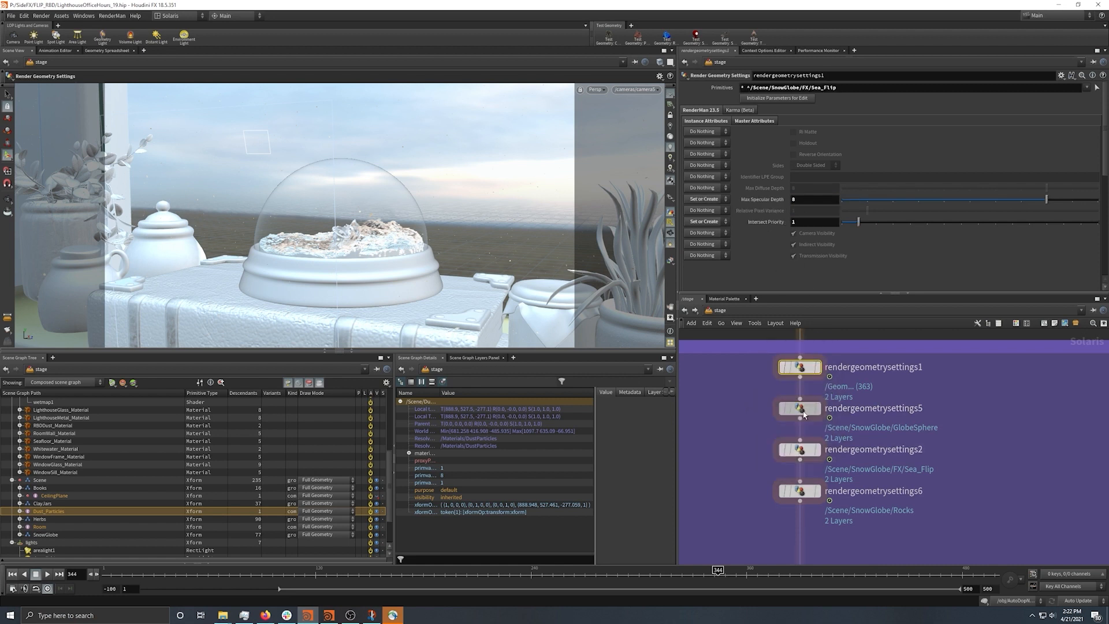
click(717, 121)
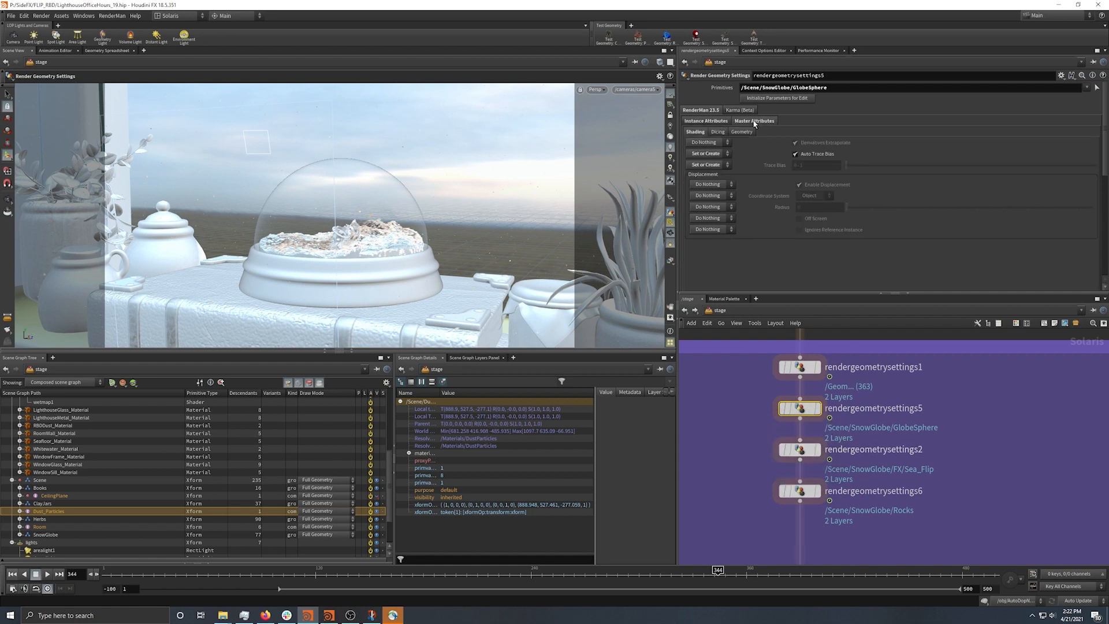
click(715, 121)
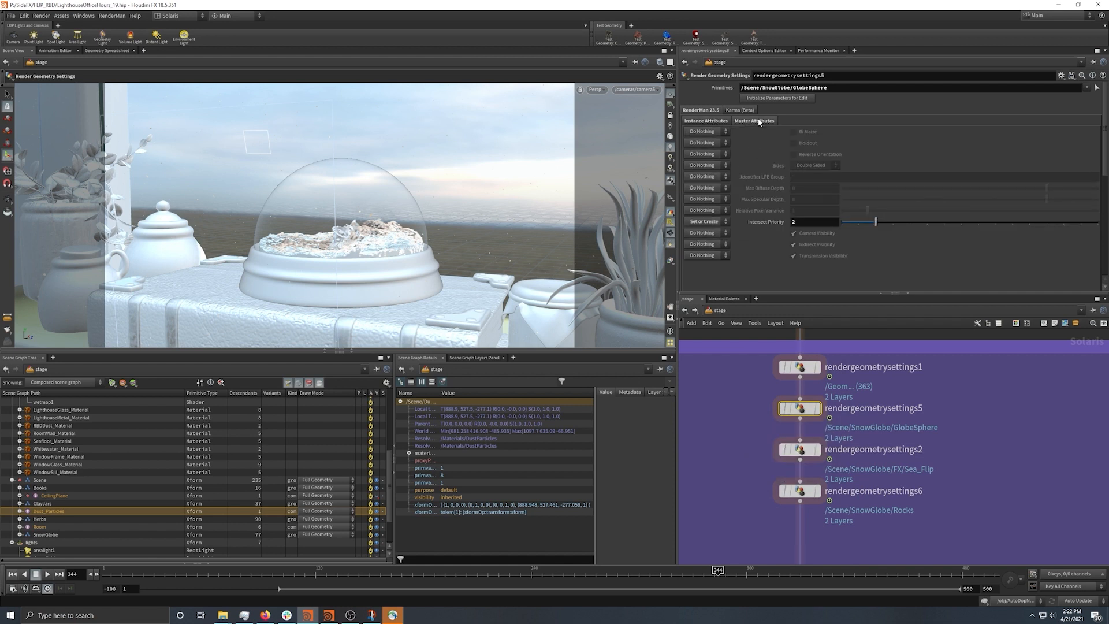
click(758, 121)
click(711, 122)
Inspect the displacement attributes and the primitives path of the rocks' rendergeometrysettings6
click(802, 492)
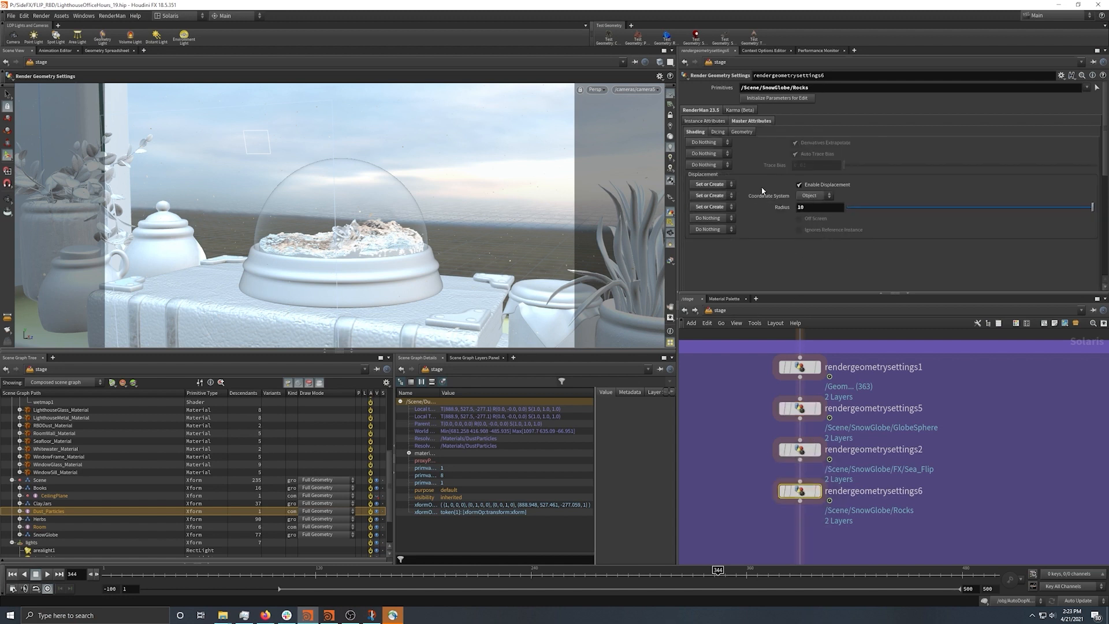
double_click(822, 87)
click(940, 416)
Select camera5 and inspect its transform values and its shutter, focus distance and f-stop settings
scroll(1008, 486, down, 2)
middle_drag(1018, 520, 969, 400)
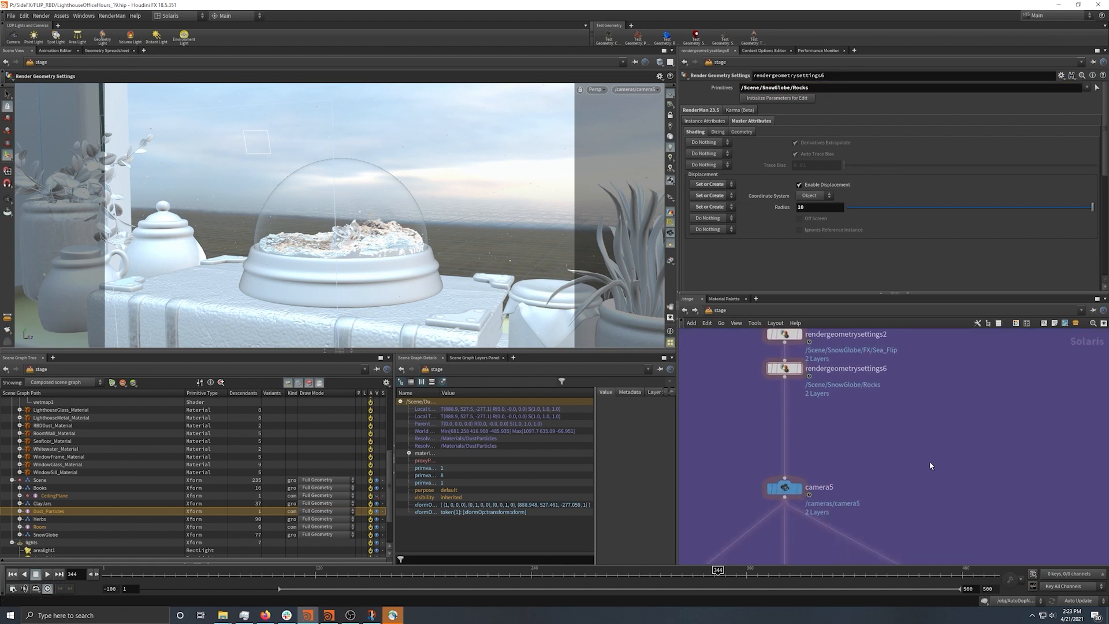
middle_drag(896, 478, 901, 384)
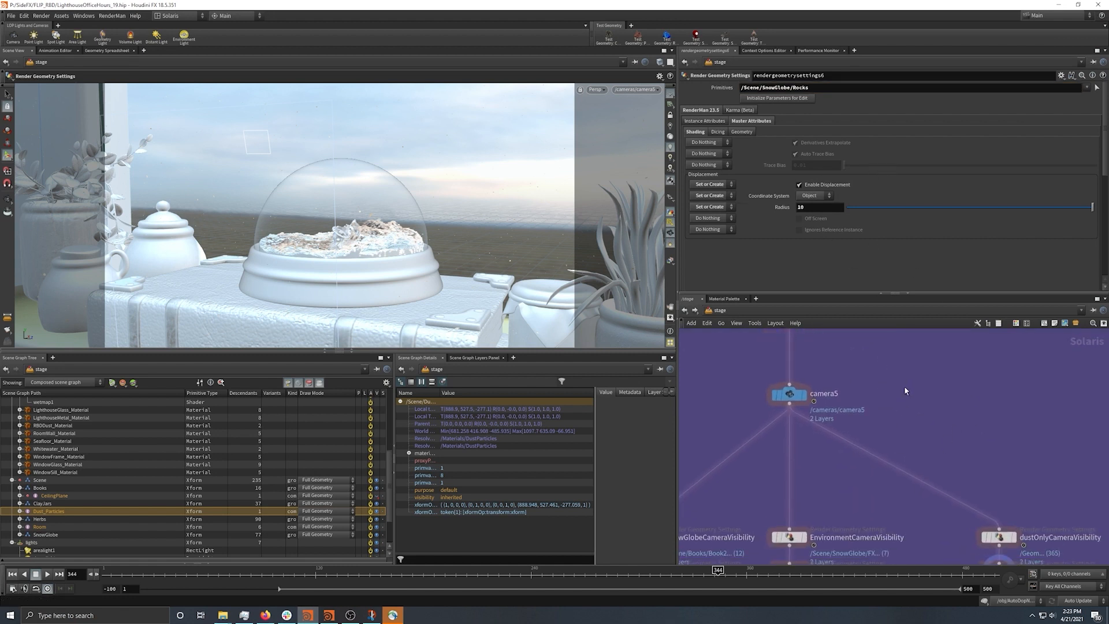
click(795, 398)
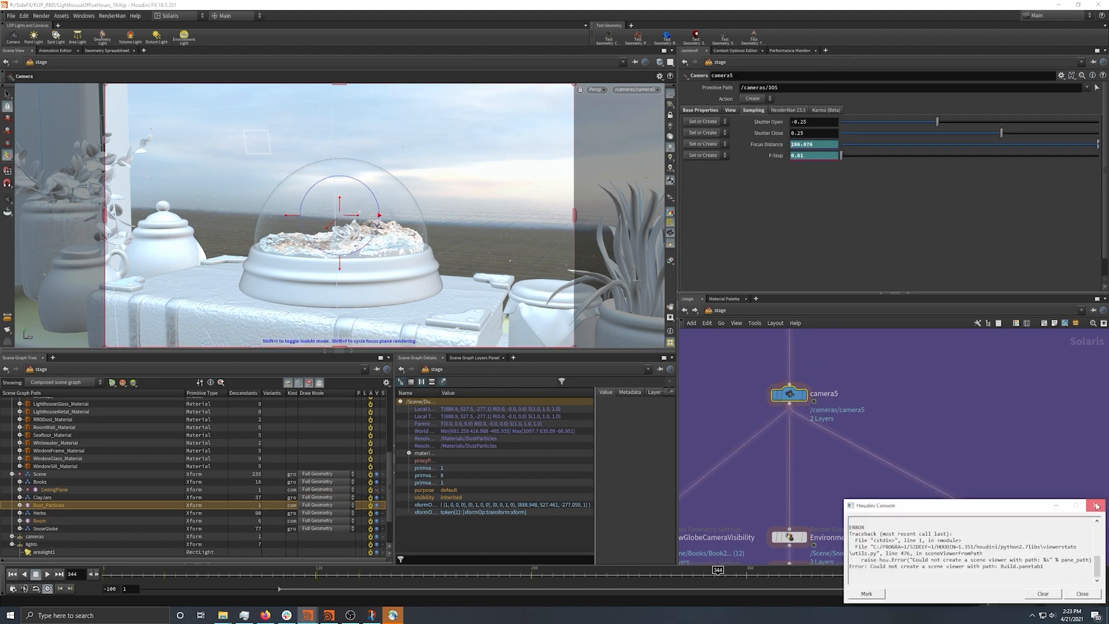
click(696, 110)
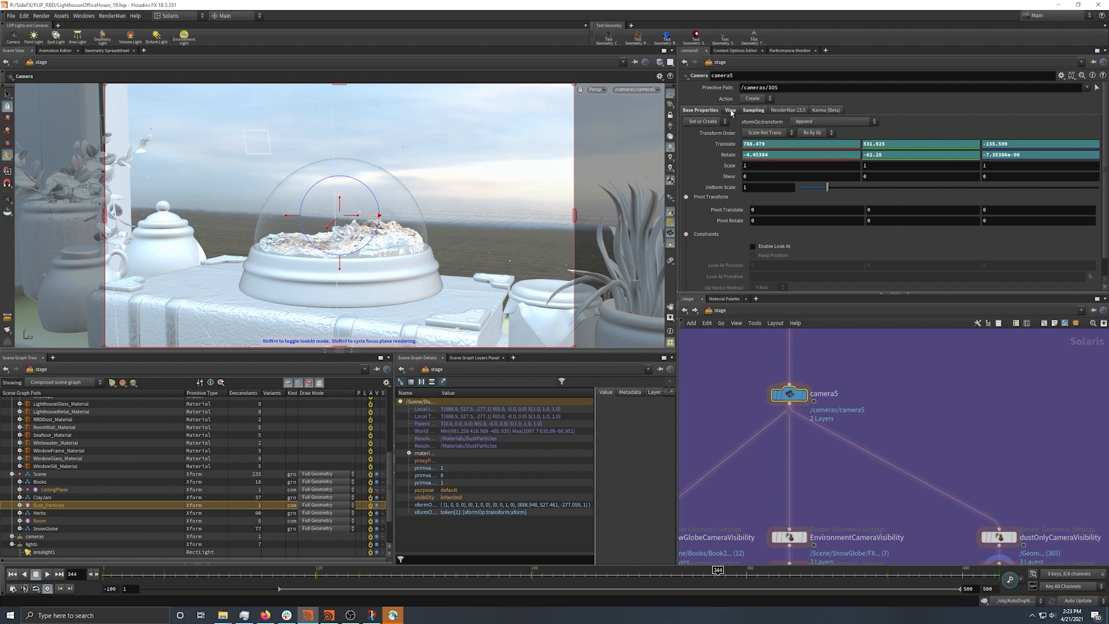
click(753, 110)
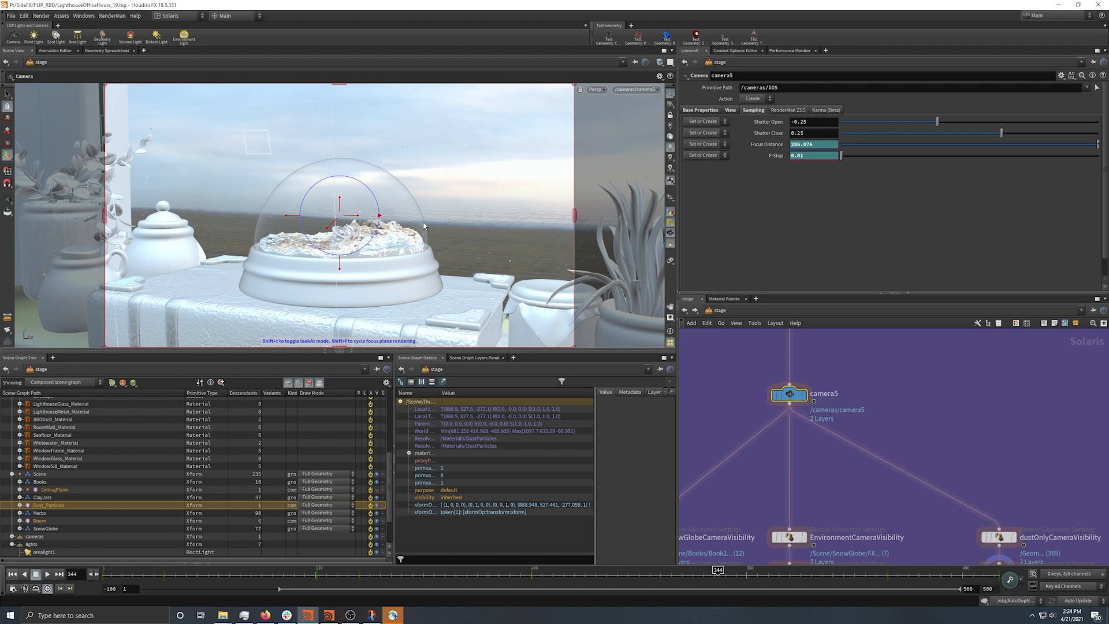
Look over the snow globe, environment and dust particle render branches below camera5, down to their final RenderMan nodes
scroll(860, 422, down, 6)
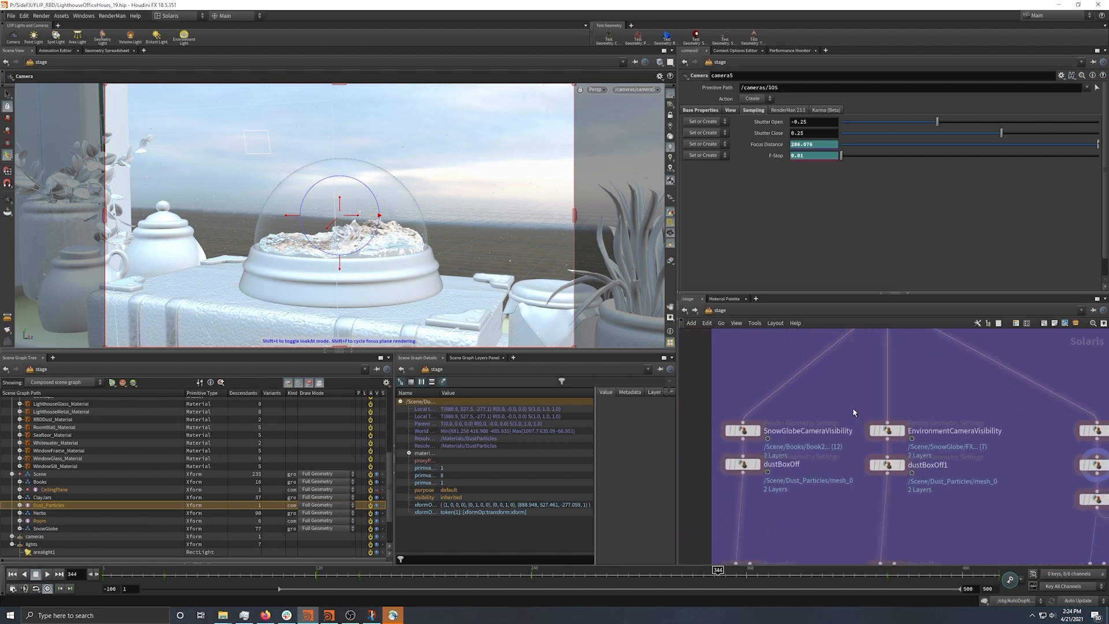
middle_drag(830, 482, 791, 441)
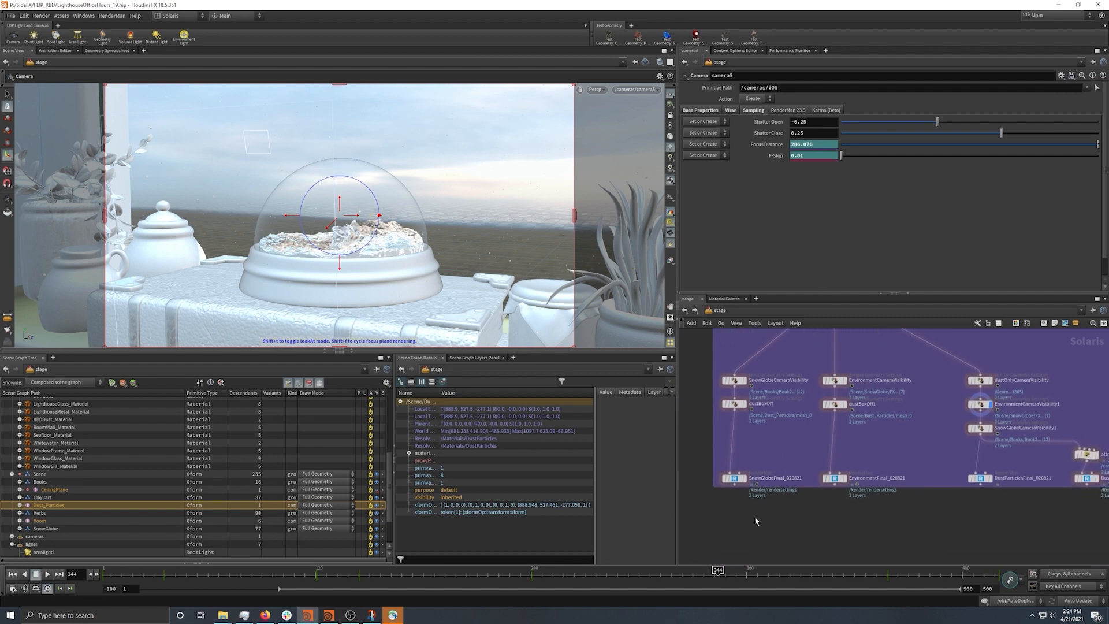
middle_drag(843, 532, 829, 504)
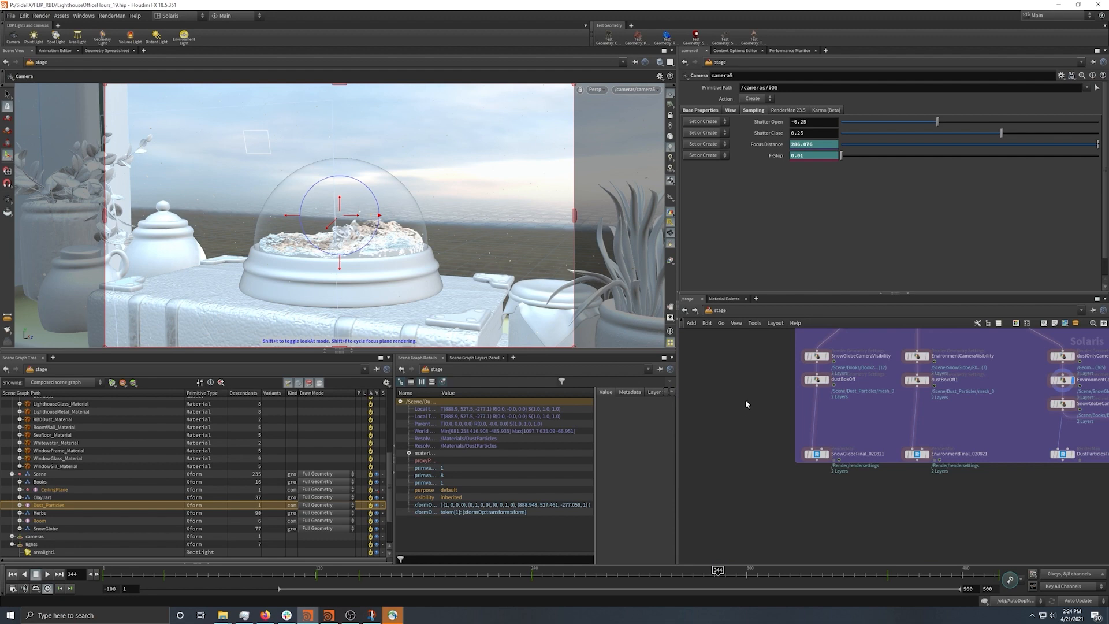
scroll(745, 402, up, 3)
drag(747, 518, 821, 450)
drag(885, 517, 949, 454)
middle_drag(1034, 514, 771, 502)
middle_drag(958, 509, 849, 517)
drag(851, 520, 960, 452)
middle_drag(830, 512, 965, 515)
scroll(815, 511, down, 3)
middle_drag(783, 513, 942, 530)
scroll(803, 389, up, 3)
middle_drag(782, 407, 814, 434)
Inspect the primitives and visibility attributes of SnowGlobeCameraVisibility and dustBoxOff, down to the SnowGlobeFinal_020821 render node
click(787, 373)
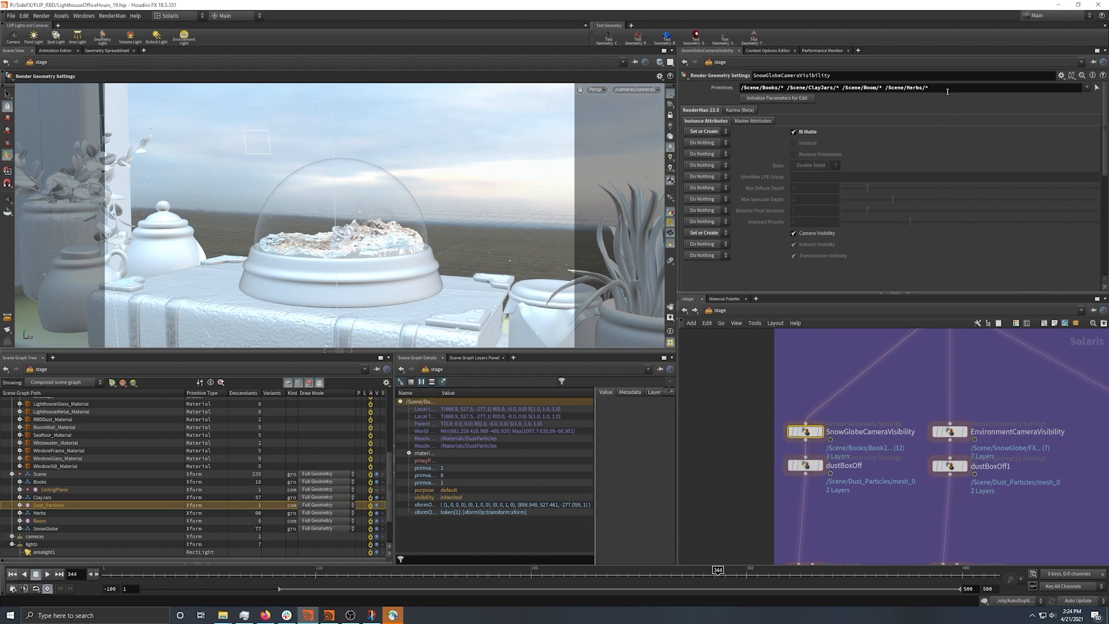
drag(949, 92, 739, 92)
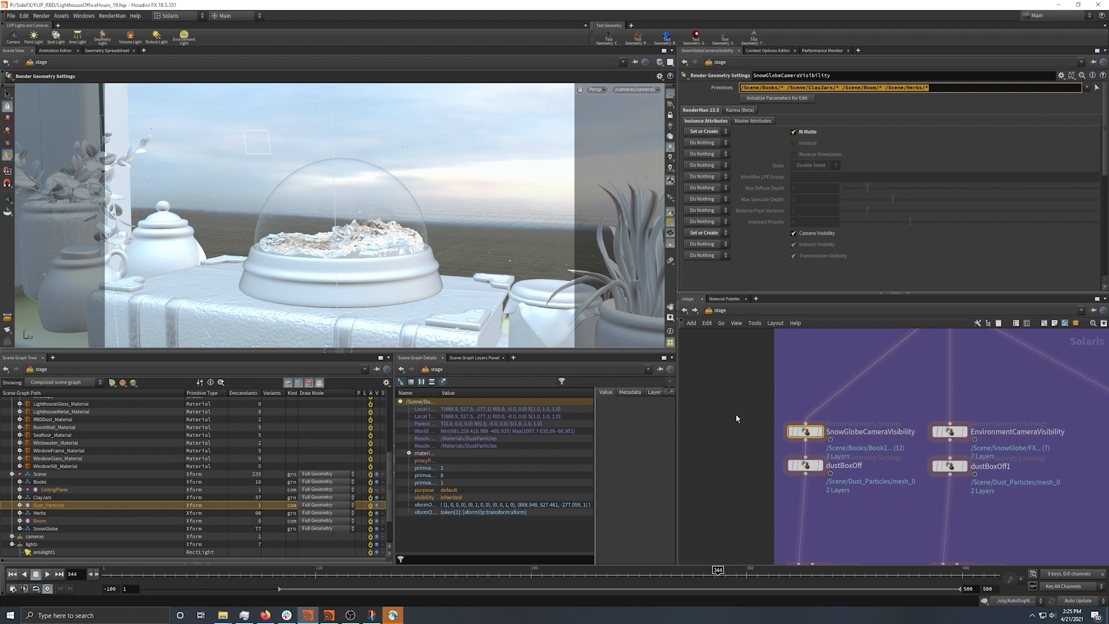
middle_drag(745, 474, 750, 412)
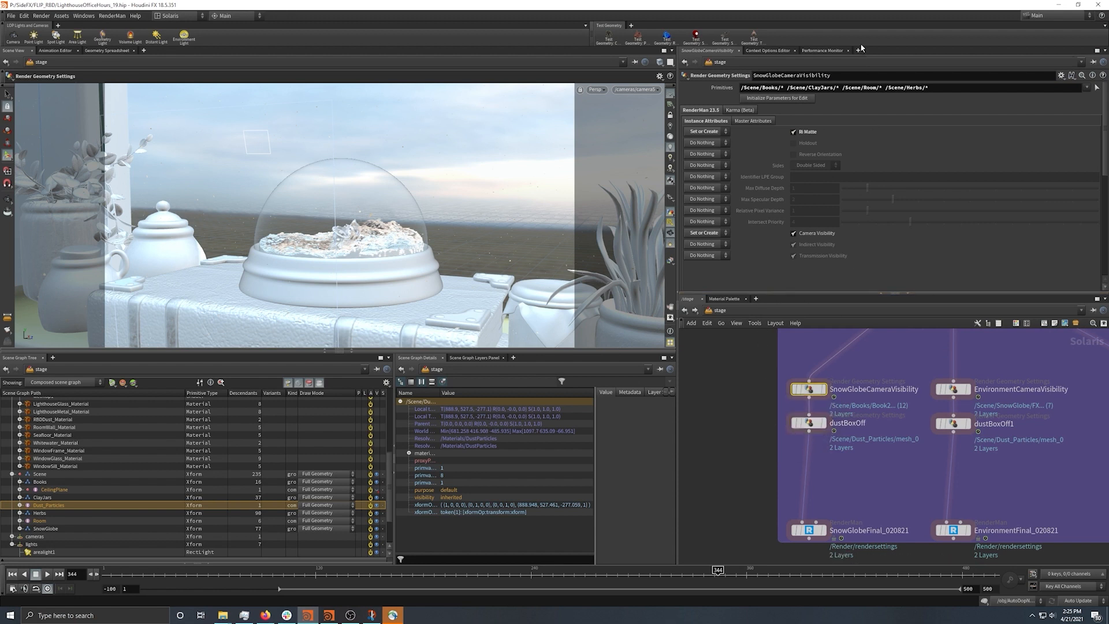
click(823, 421)
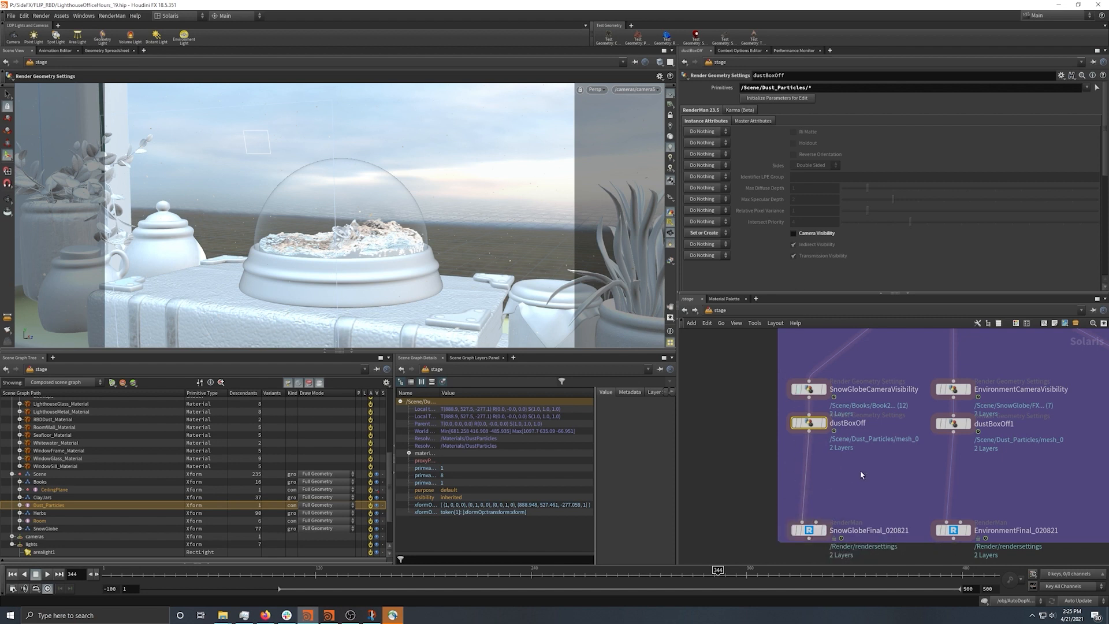
middle_drag(861, 470, 825, 443)
drag(823, 472, 708, 535)
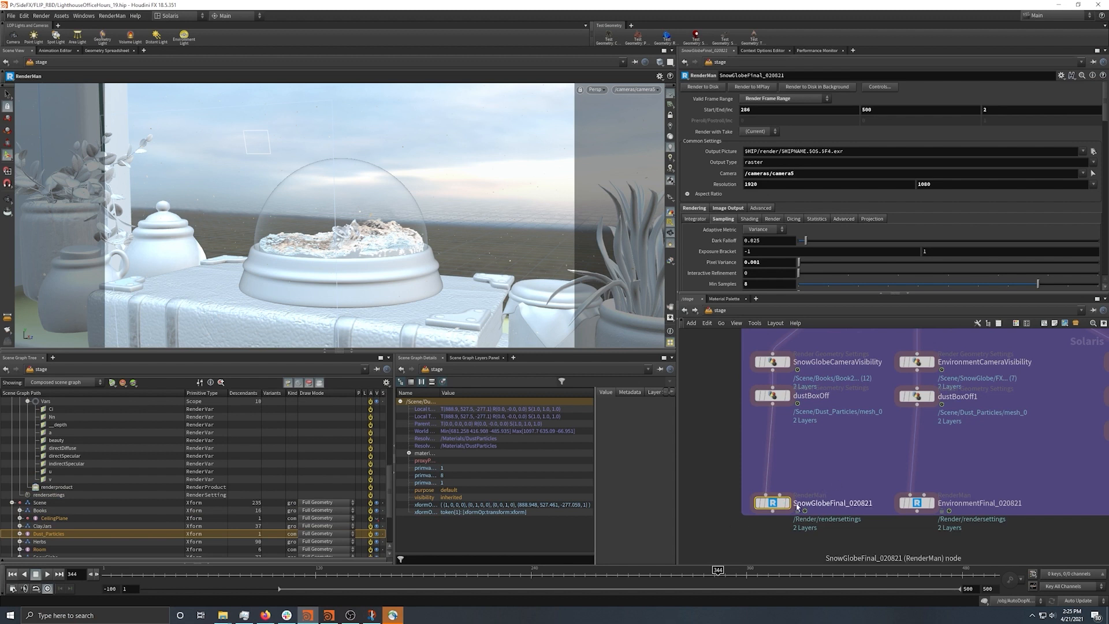
Inspect the environment render branch, checking the primitives, matte and camera visibility attributes of EnvironmentCameraVisibility and dustBoxOff1
middle_drag(797, 508, 696, 517)
drag(782, 546, 862, 486)
middle_drag(847, 485, 891, 501)
click(860, 388)
triple_click(769, 88)
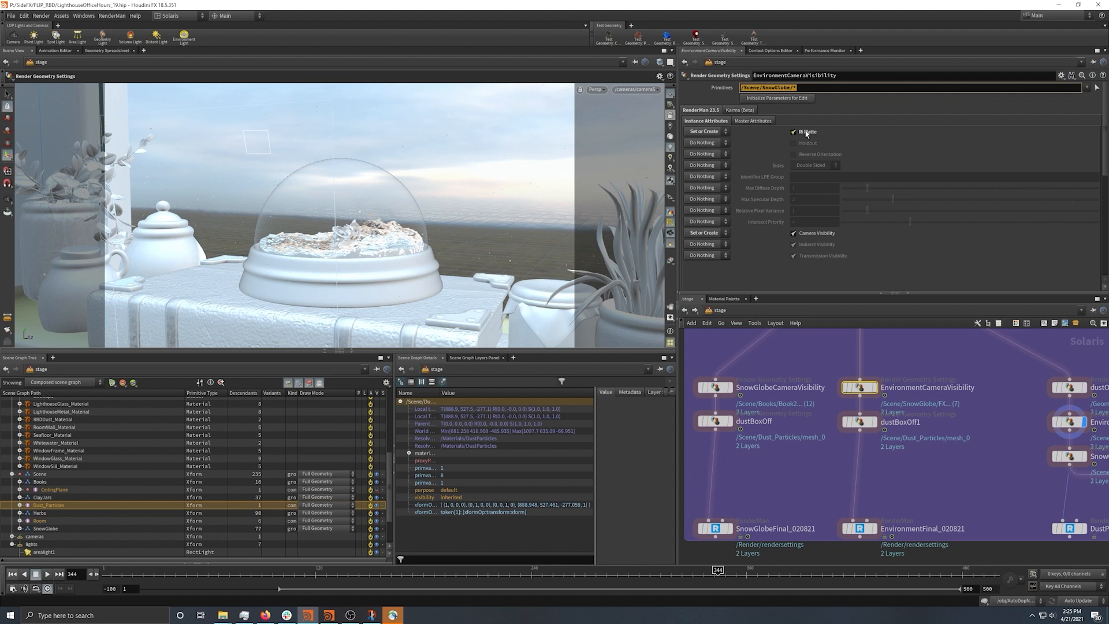
click(859, 422)
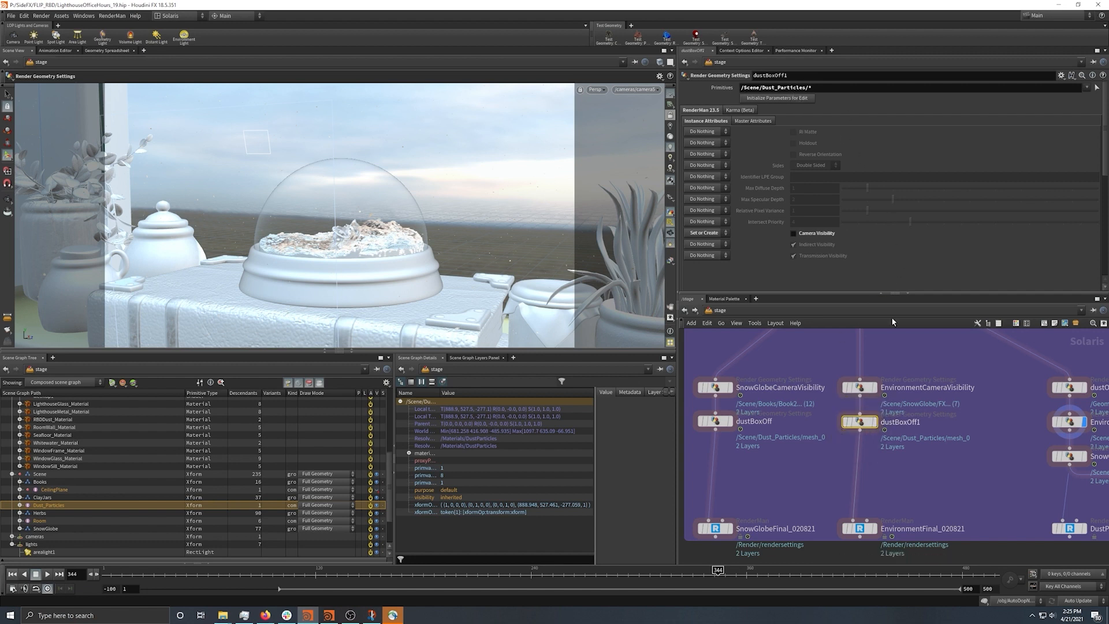
Inspect the dust branch's dustOnlyCameraVisibility, EnvironmentCameraVisibility1 and SnowGlobeCameraVisibility1 nodes for their primitives and matte settings
middle_drag(989, 470, 865, 442)
middle_drag(1042, 373, 920, 383)
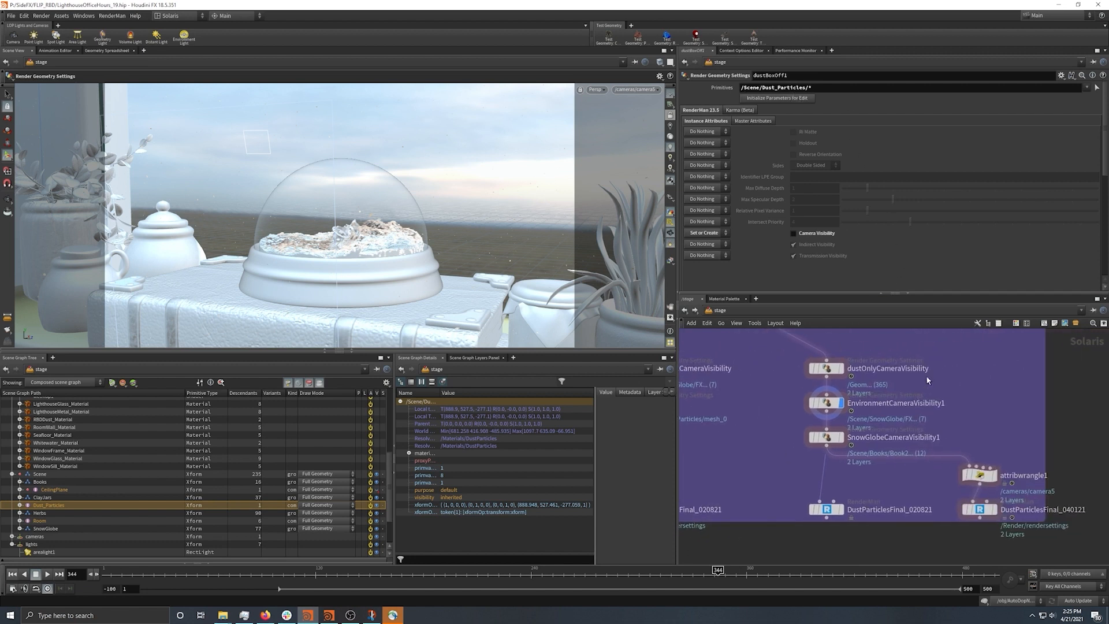
click(838, 370)
middle_drag(838, 370, 804, 390)
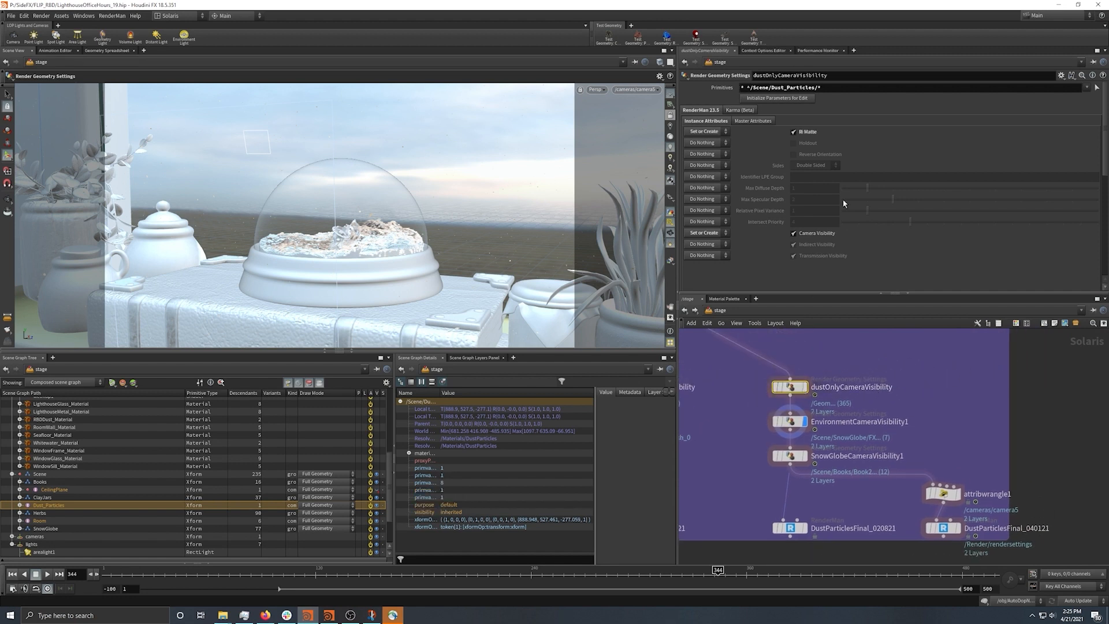
mouse_move(834, 89)
mouse_down()
mouse_move(747, 89)
mouse_move(825, 89)
mouse_up()
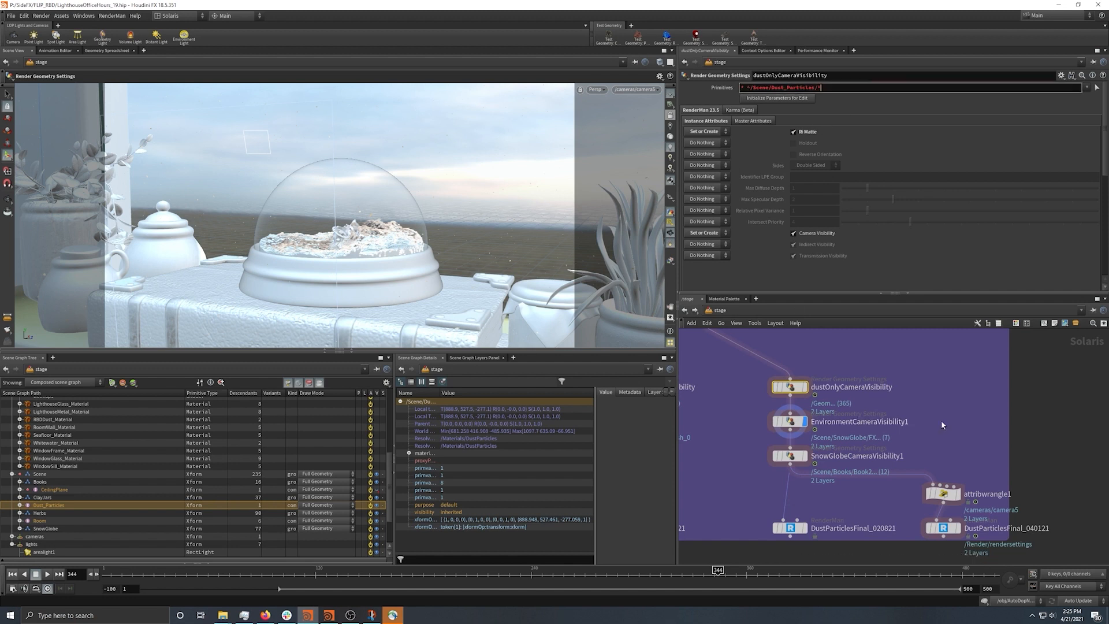
click(771, 422)
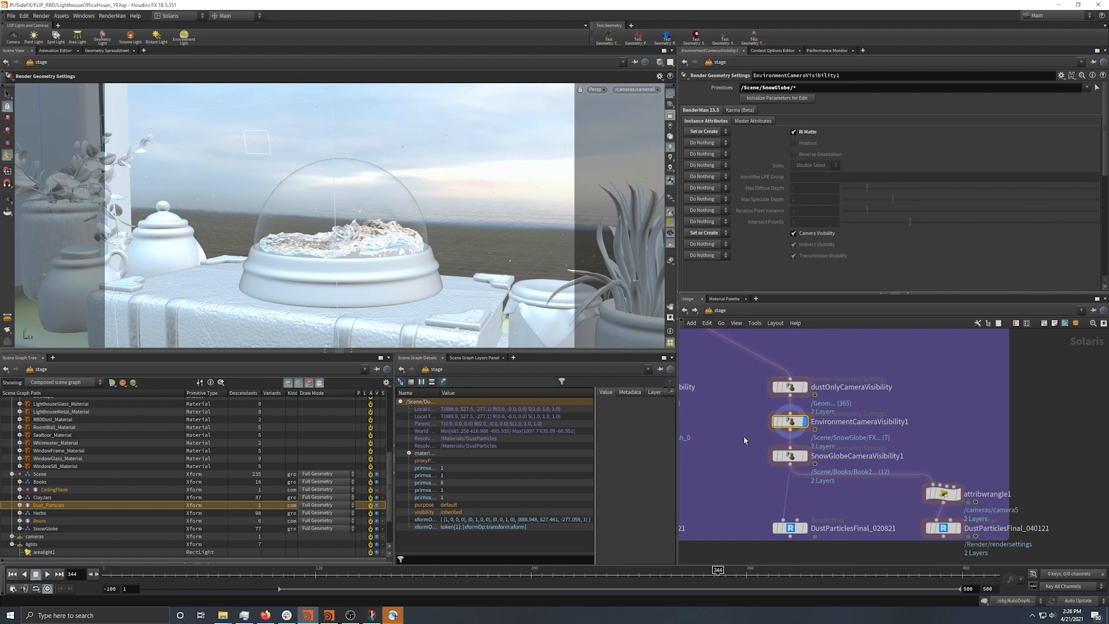
click(805, 459)
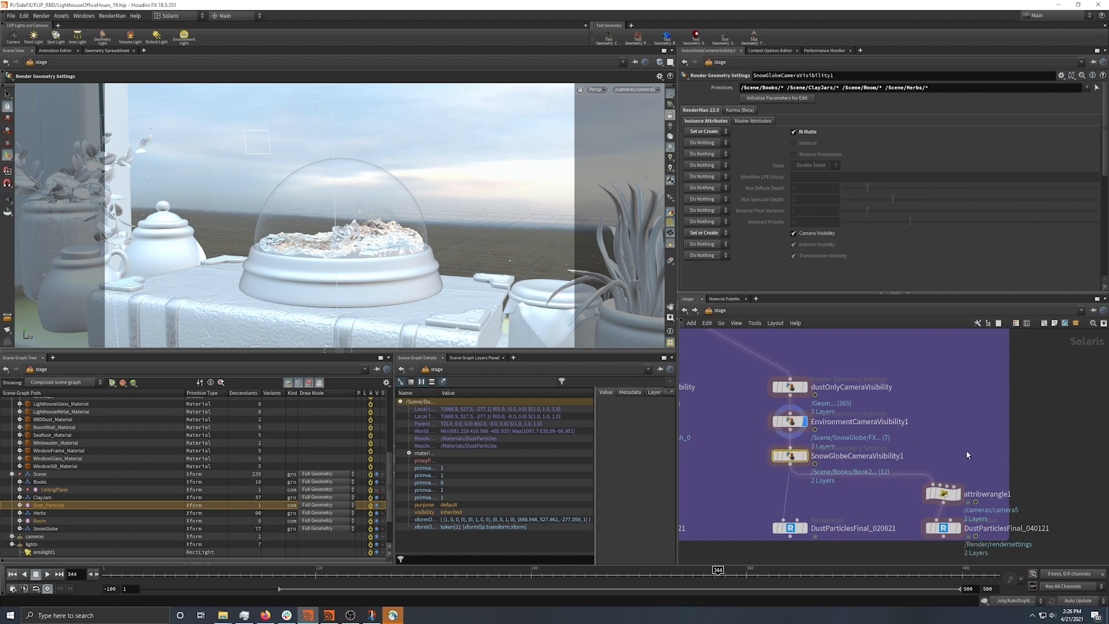
Display the stage at attribwrangle1 and check its f-stop expression for camera5 and the DustParticlesFinal_040121 render node
click(952, 495)
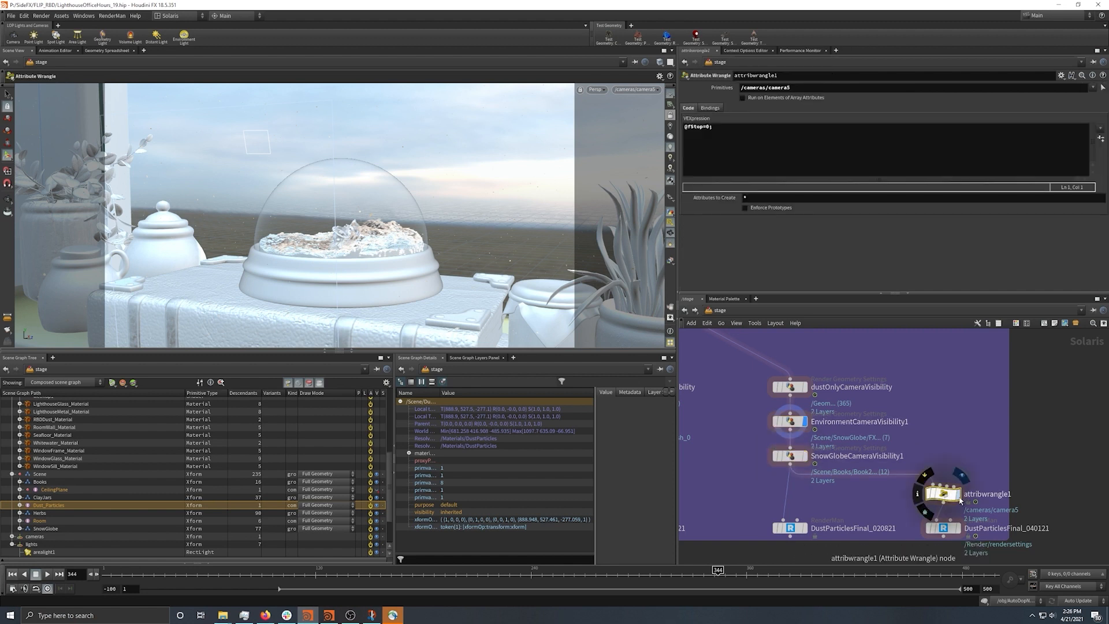
triple_click(694, 133)
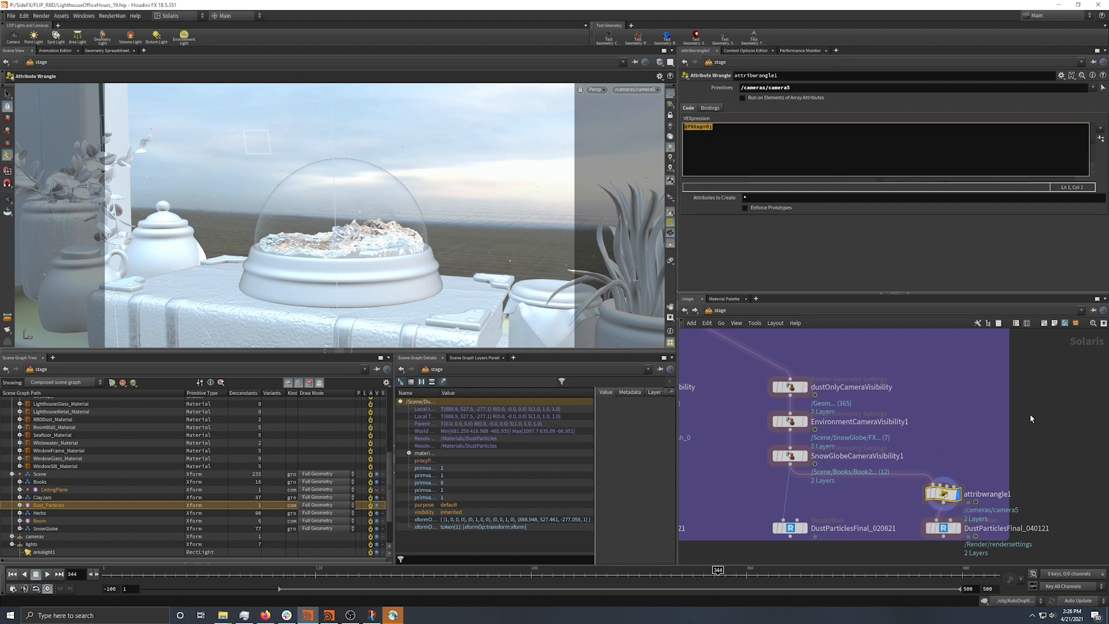
drag(802, 88, 698, 108)
click(716, 127)
click(943, 528)
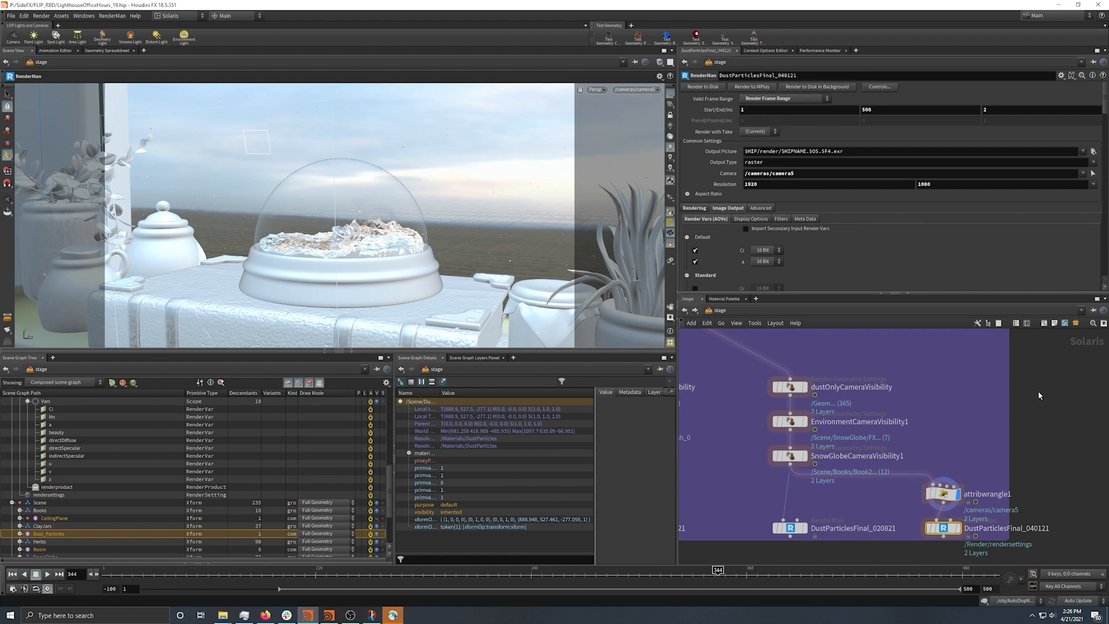
click(943, 494)
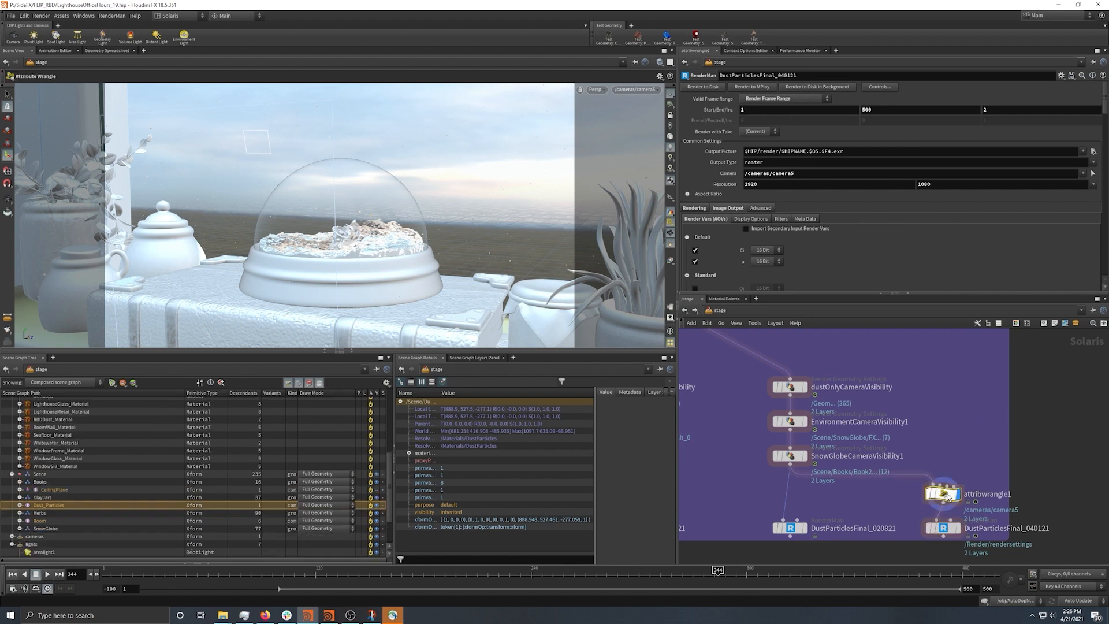
Select the snow globe and environment final render nodes together, and inspect EnvironmentFinal_020821 on its own
middle_drag(1038, 476, 1058, 400)
scroll(914, 460, down, 5)
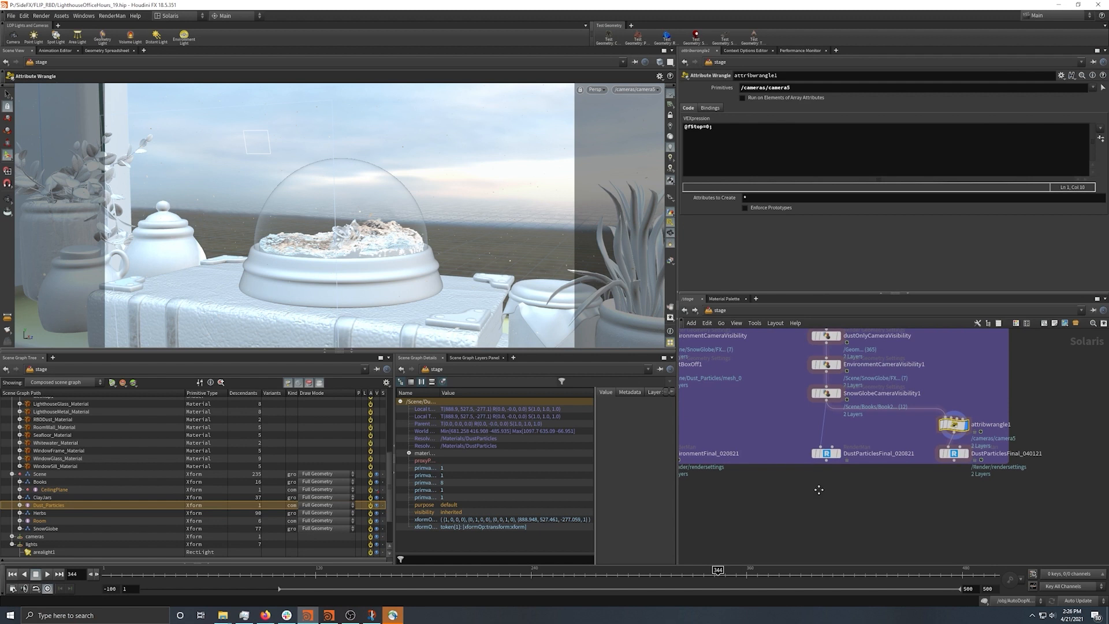
drag(712, 494, 868, 446)
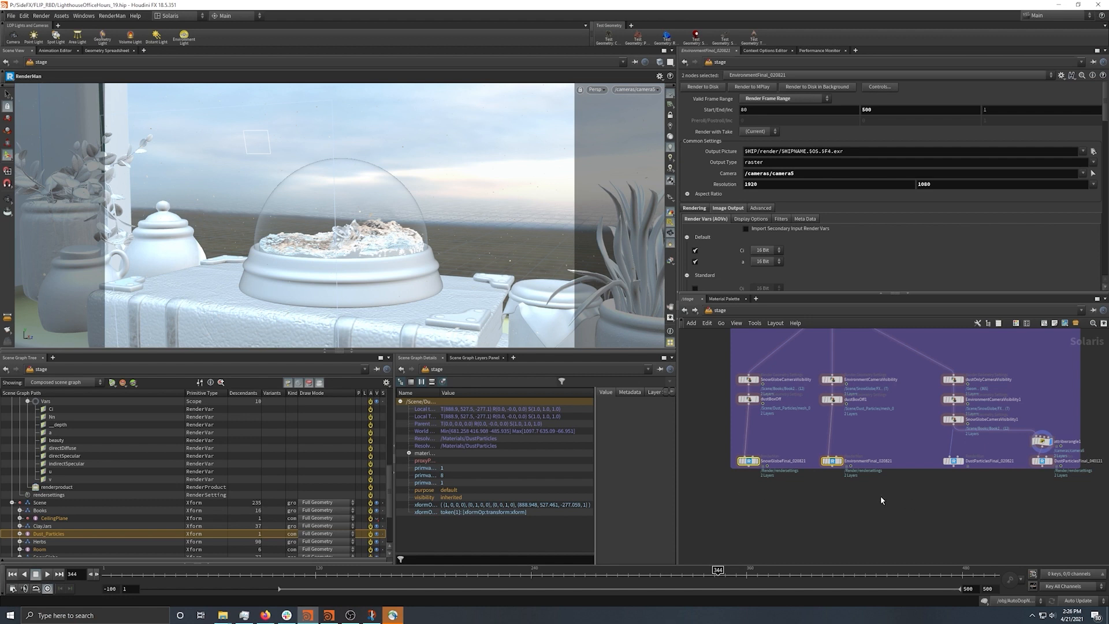
click(831, 461)
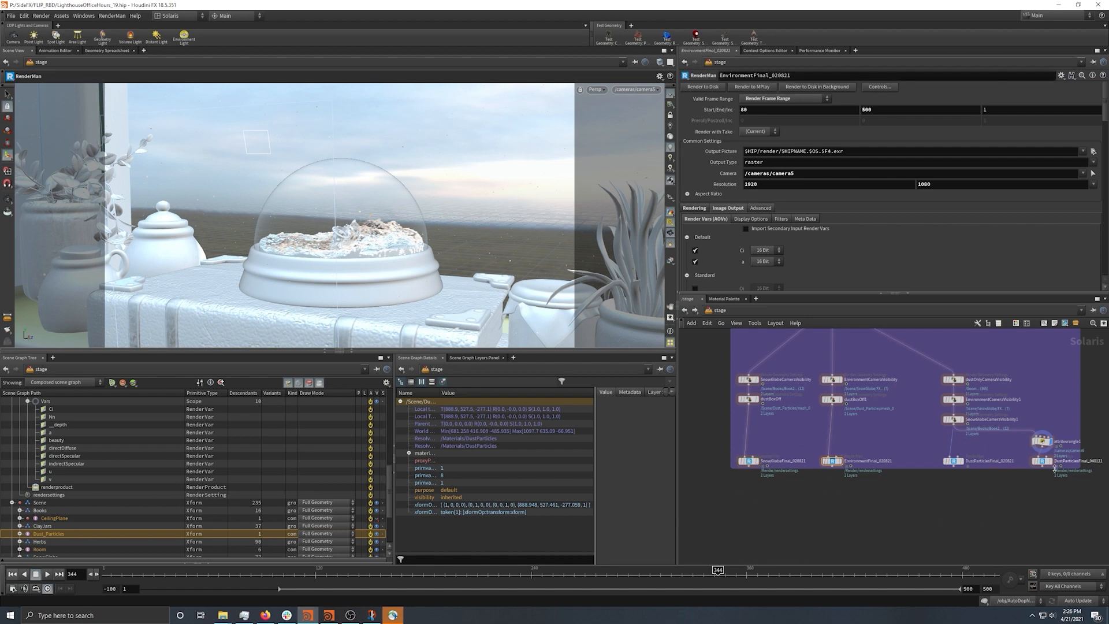